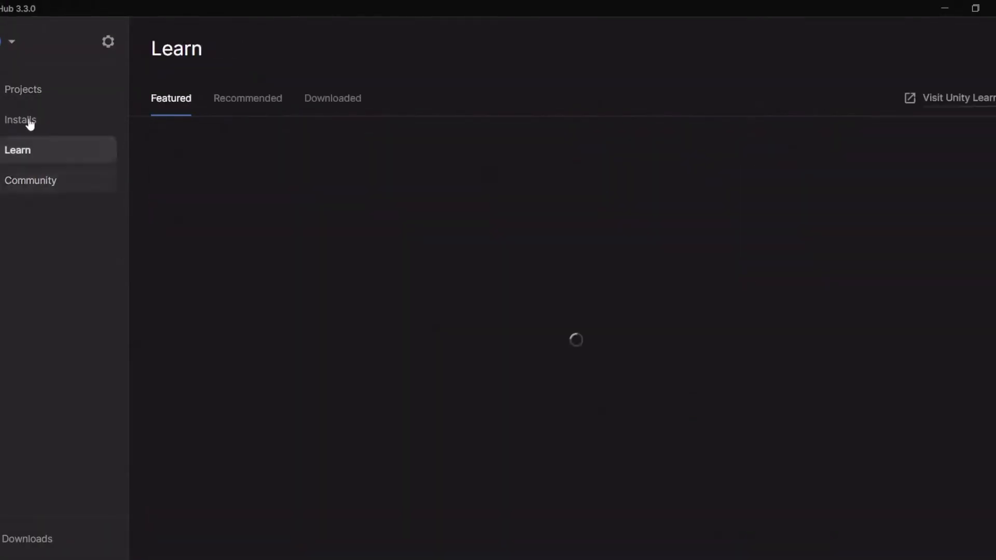
Start a new project and select the 3D Core template.
click(32, 93)
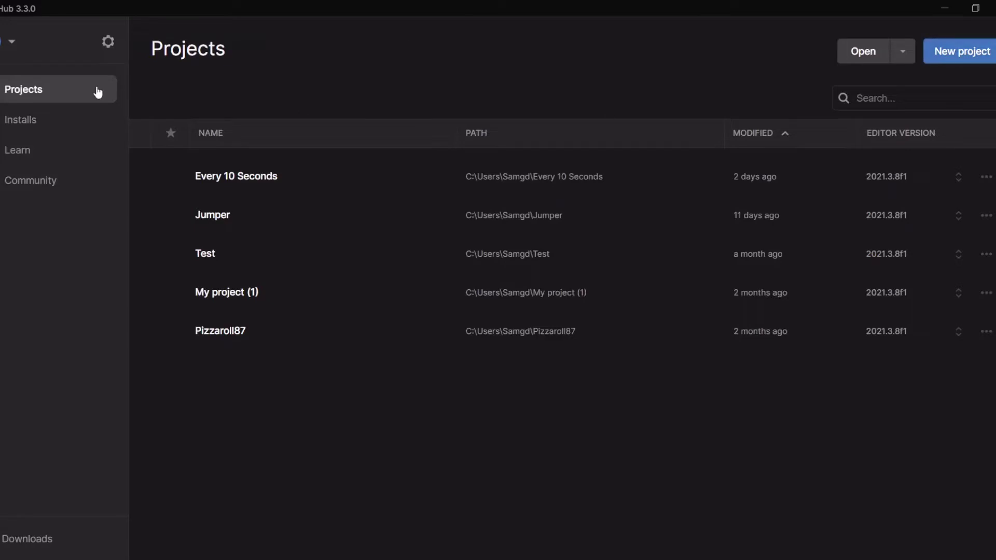
click(988, 62)
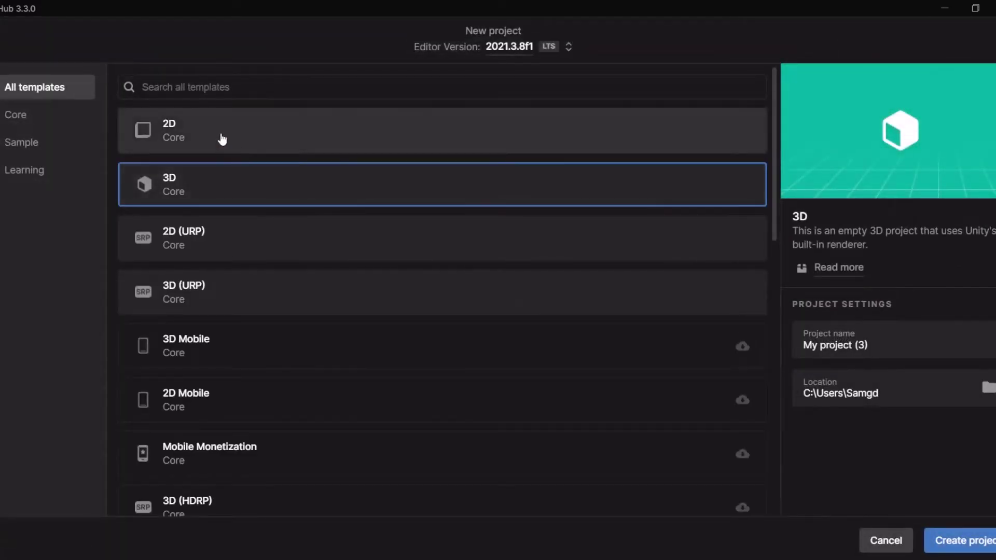
click(222, 139)
click(223, 192)
Look through the available project templates, compare 2D with 3D, and keep the 3D Core template selected.
scroll(207, 218, down, 3)
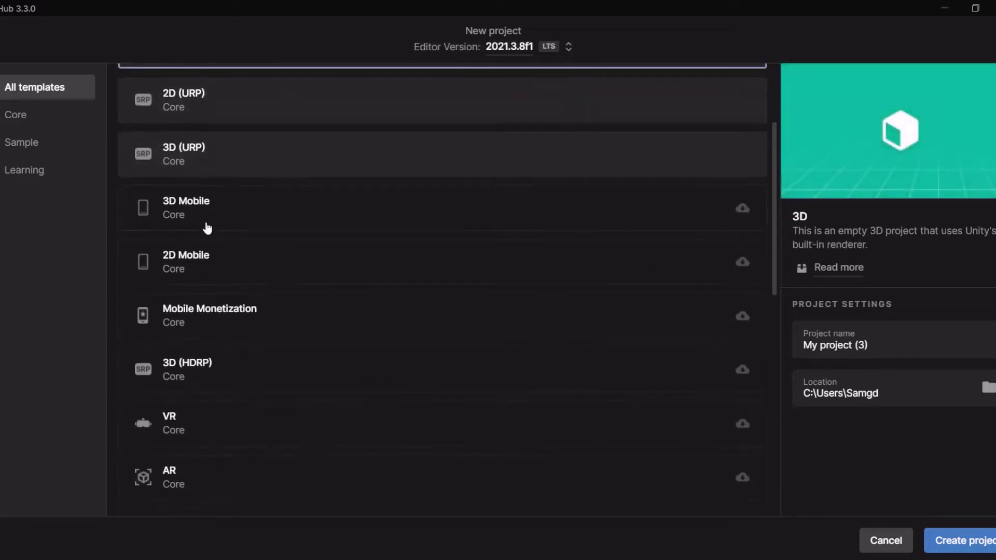
scroll(208, 228, up, 3)
scroll(220, 222, down, 12)
scroll(223, 225, up, 12)
scroll(232, 232, down, 8)
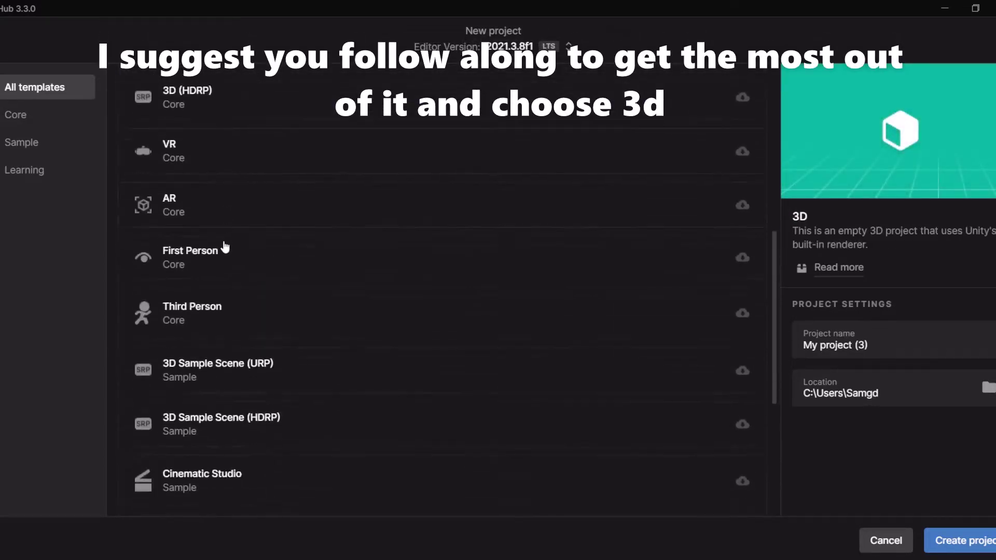
scroll(226, 247, up, 6)
scroll(265, 187, up, 2)
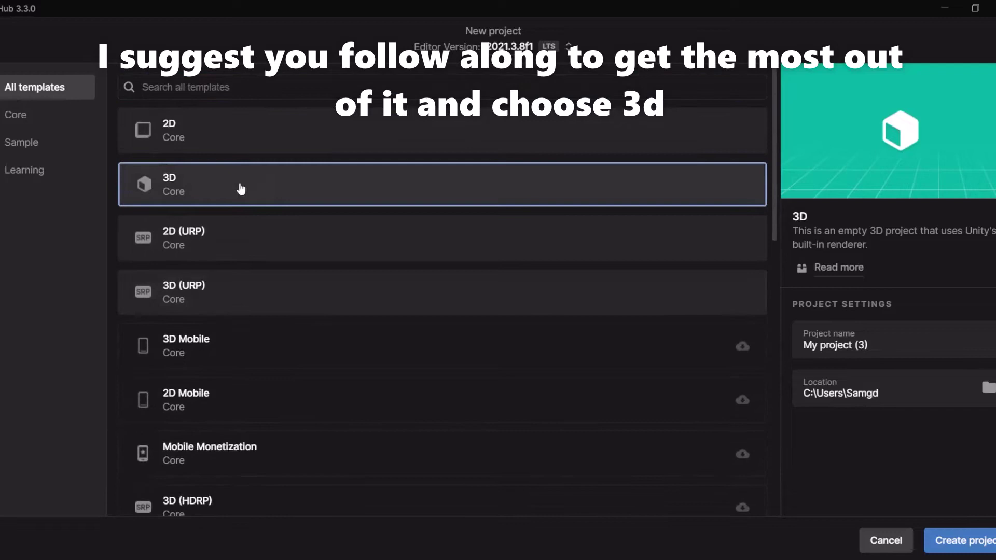
click(267, 126)
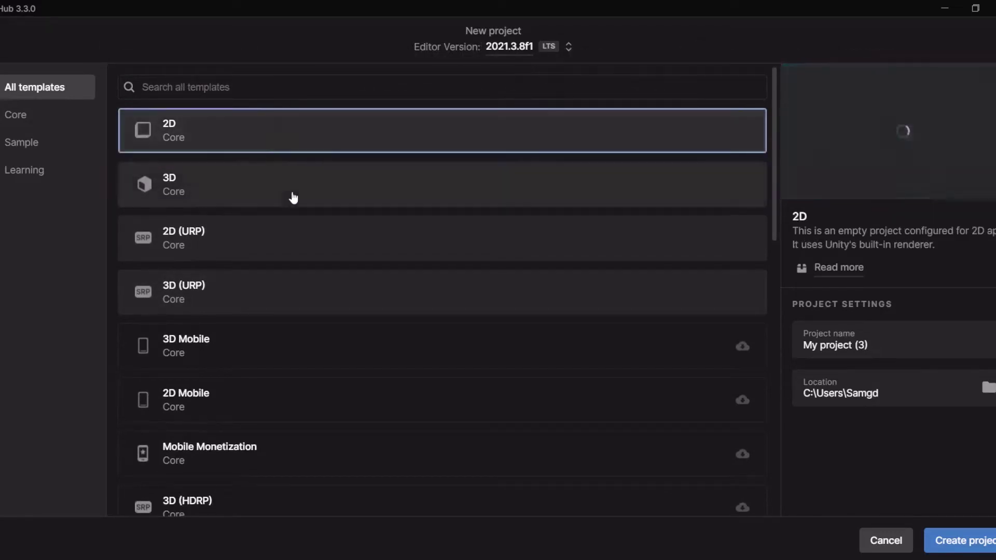
click(311, 172)
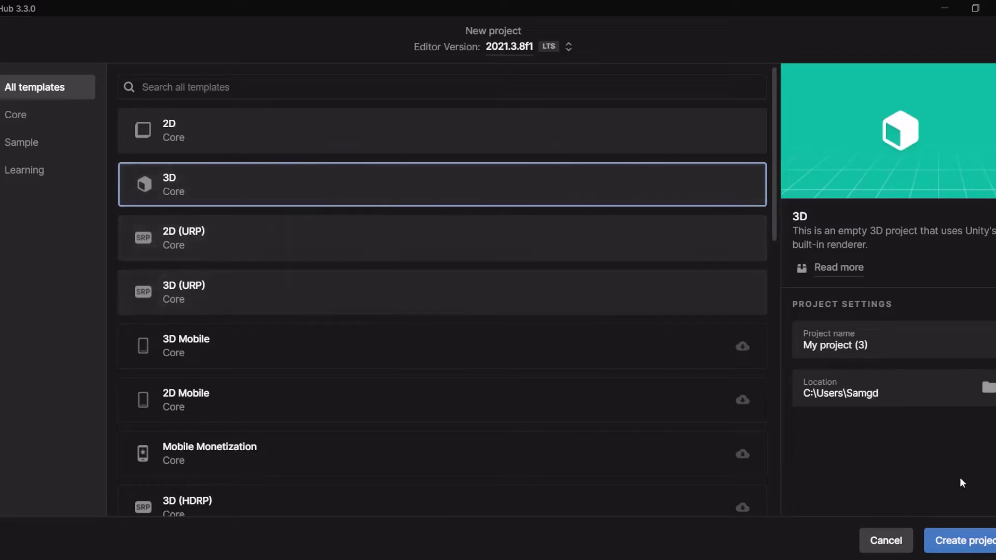
Name the project Unity Basics and create it.
click(891, 352)
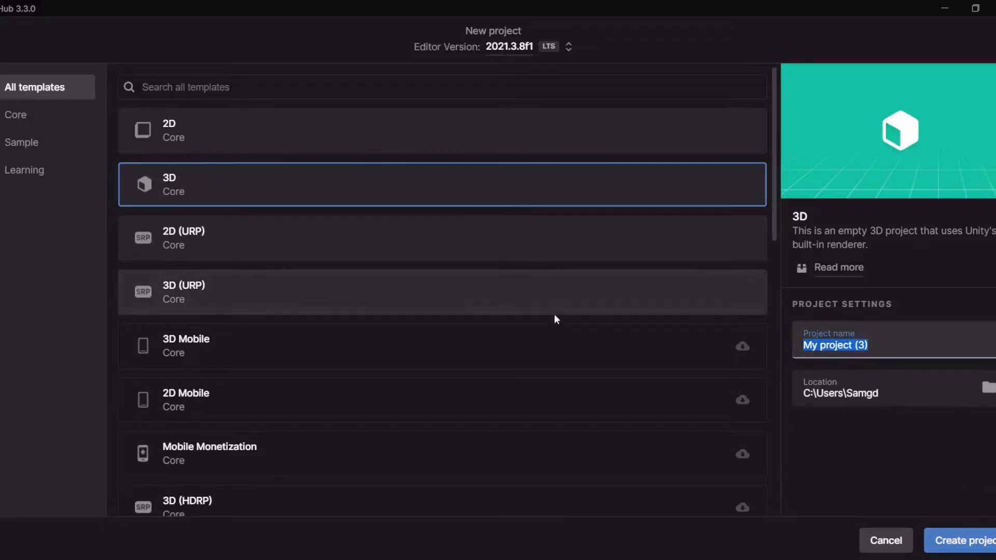
key(BackSpace)
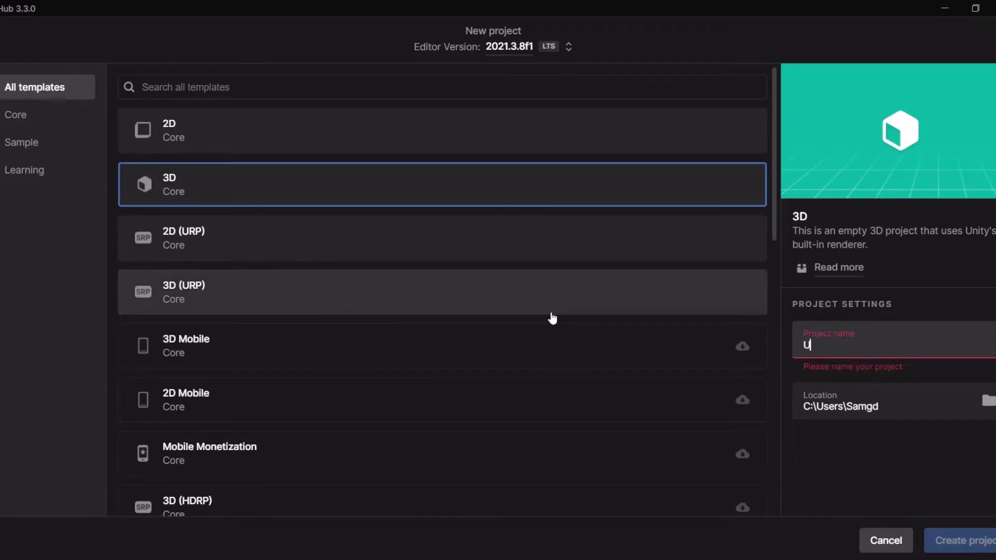
text(Unity Basics)
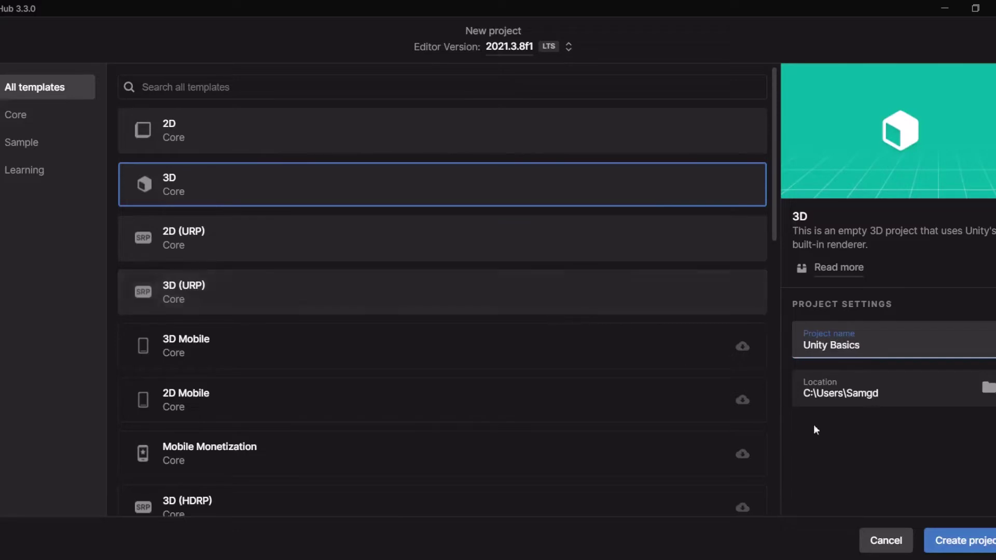
click(949, 543)
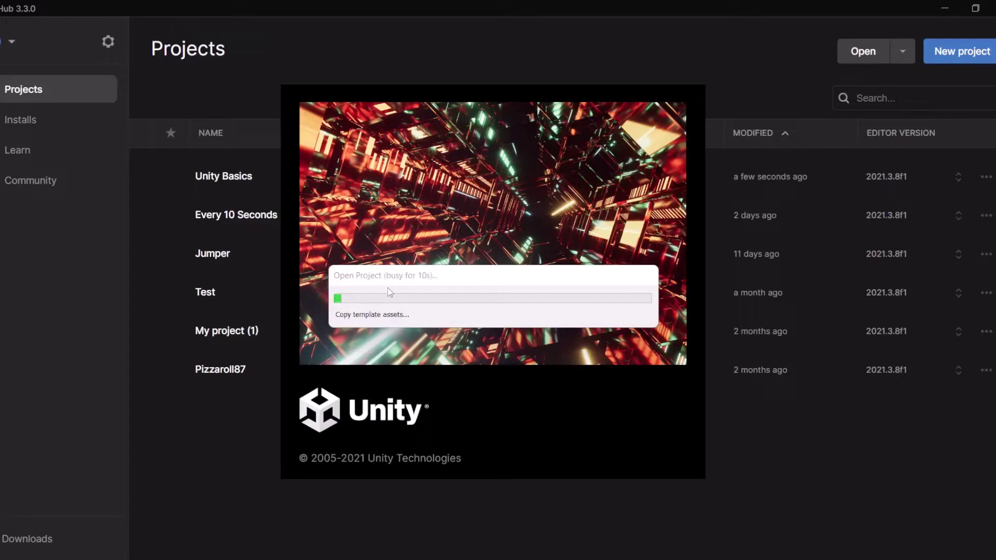
click(442, 276)
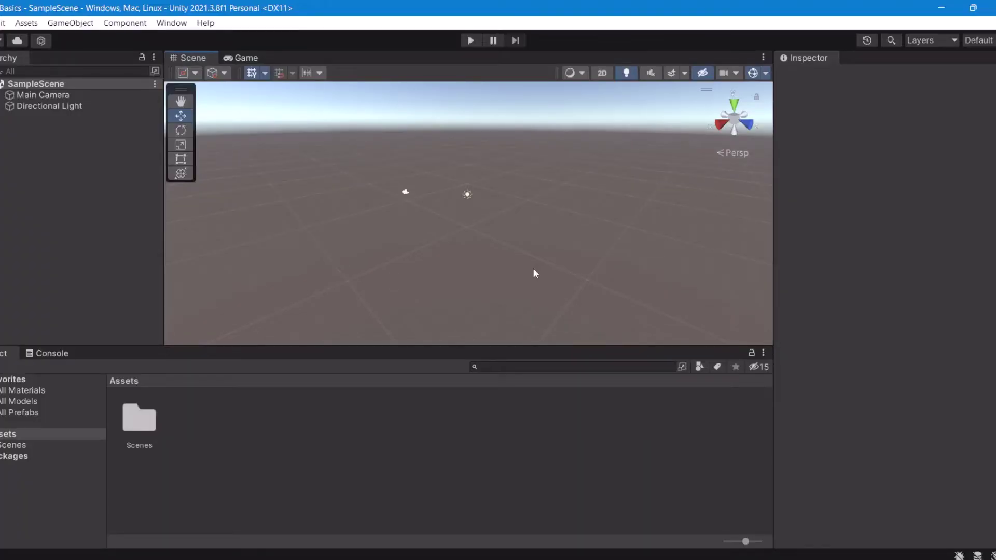
Look around the new sample scene from several directions and fly in close to the directional light.
right_drag(609, 169, 602, 194)
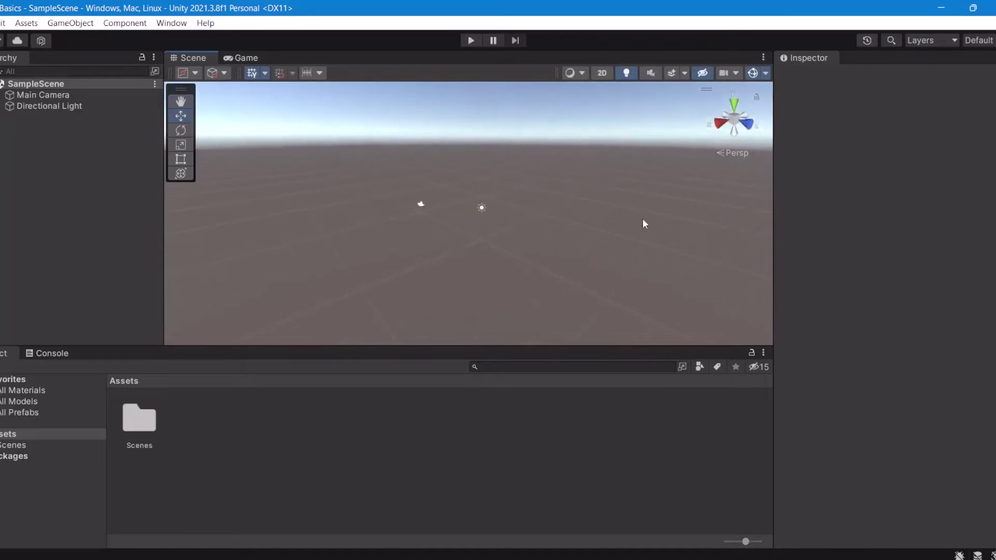
right_drag(643, 223, 586, 205)
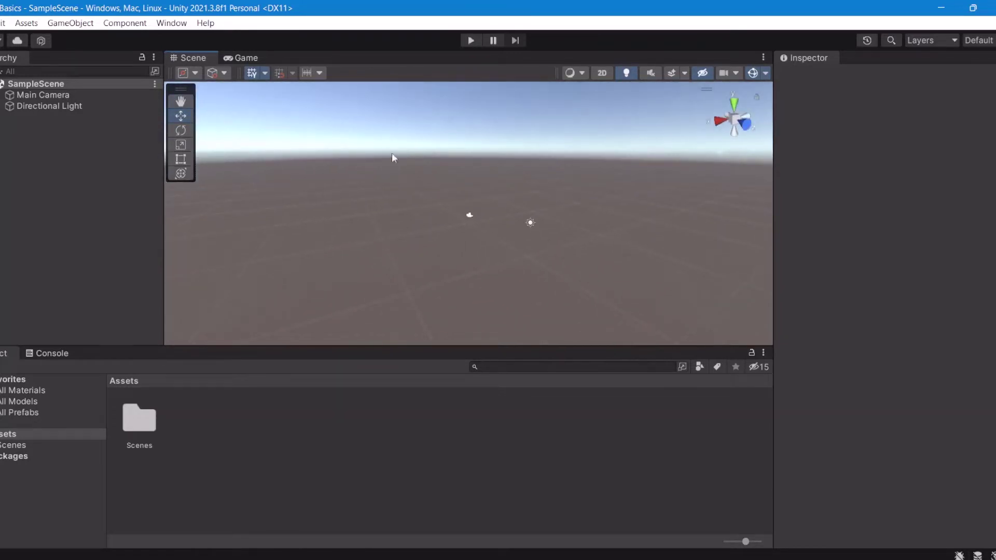
drag(393, 158, 577, 245)
click(593, 237)
drag(486, 188, 580, 247)
click(580, 247)
drag(493, 193, 593, 242)
click(594, 242)
right_drag(597, 241, 21, 223)
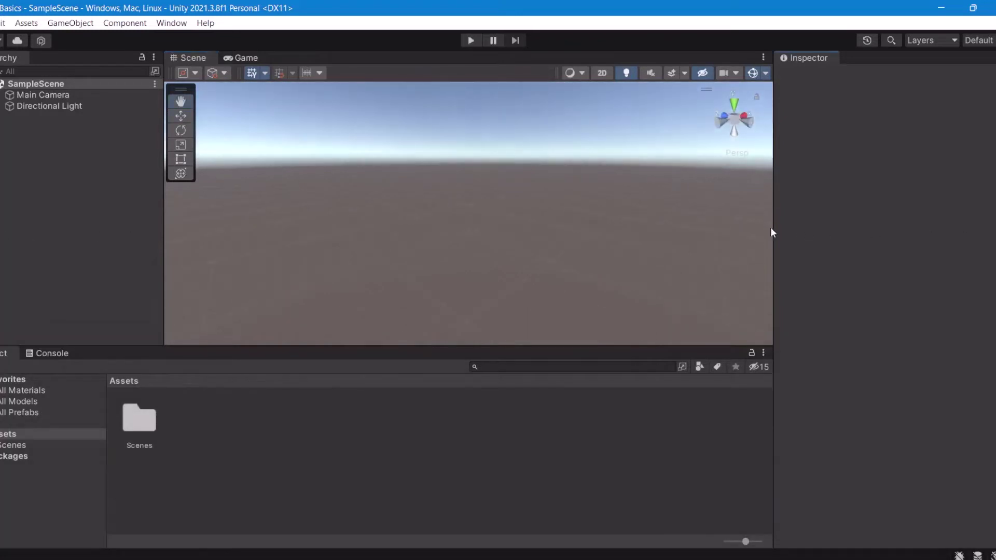
right_drag(771, 228, 265, 204)
right_drag(457, 207, 249, 206)
mouse_move(500, 214)
right_down()
mouse_move(280, 214)
mouse_move(392, 213)
right_up()
drag(335, 180, 681, 308)
click(642, 245)
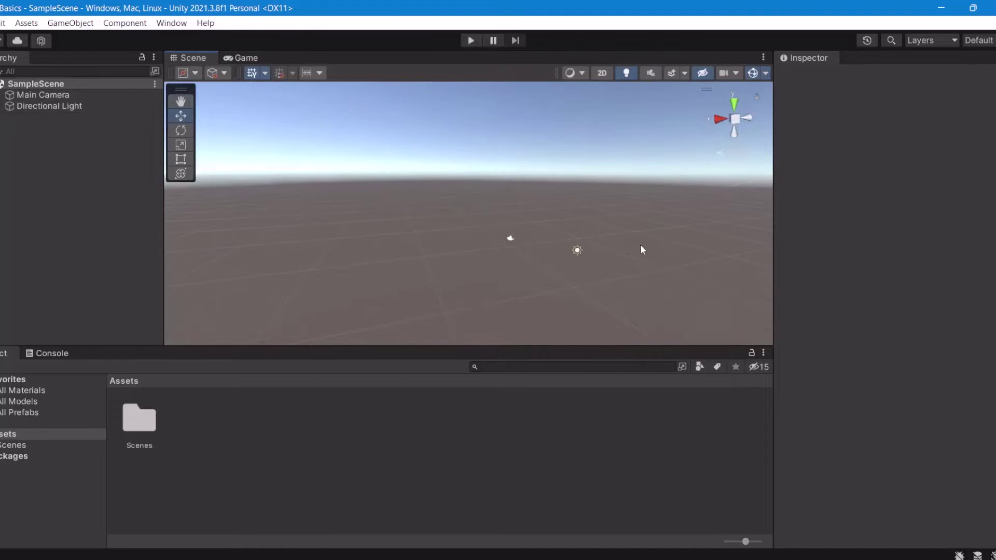
right_drag(642, 250, 587, 174)
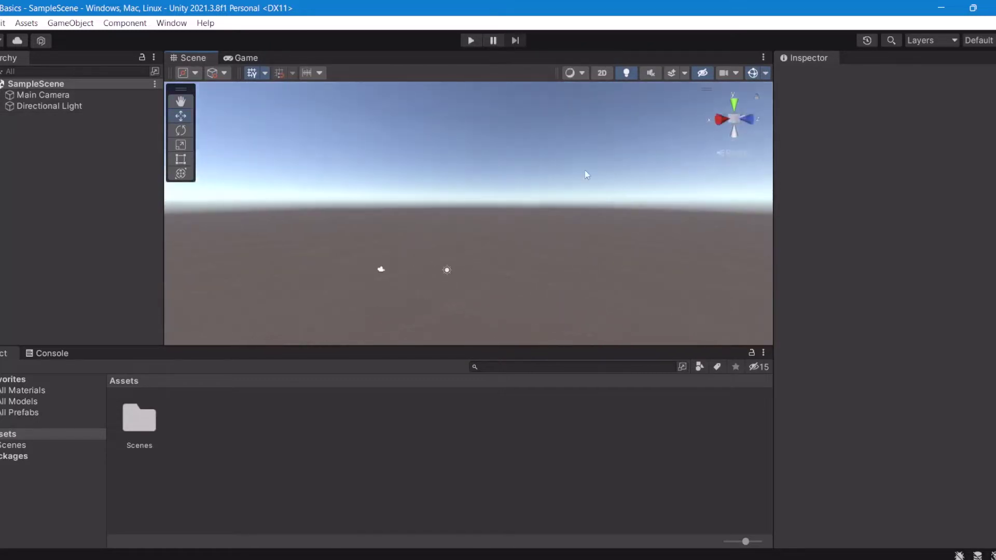
drag(385, 211, 539, 310)
click(552, 276)
right_drag(552, 275, 533, 289)
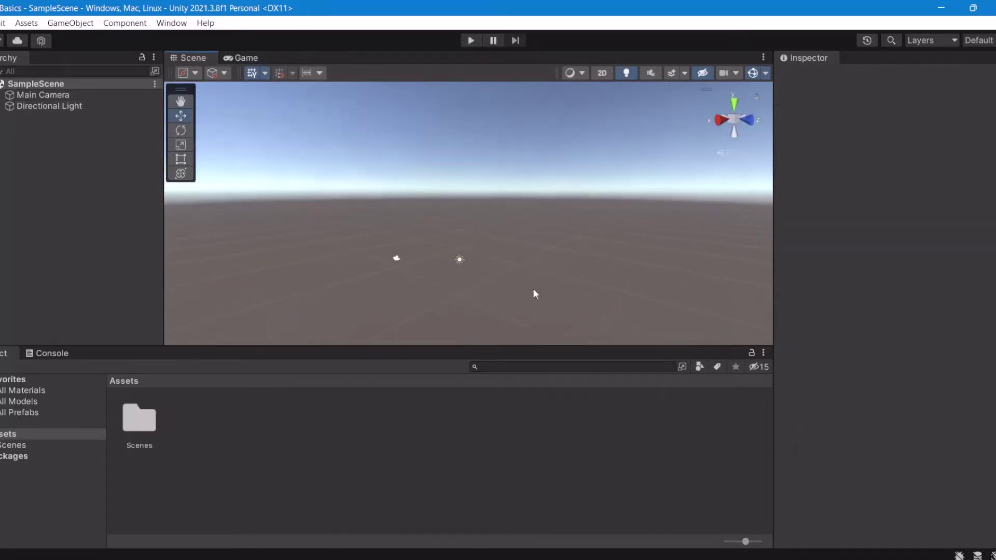
right_drag(412, 260, 531, 254)
key(w)
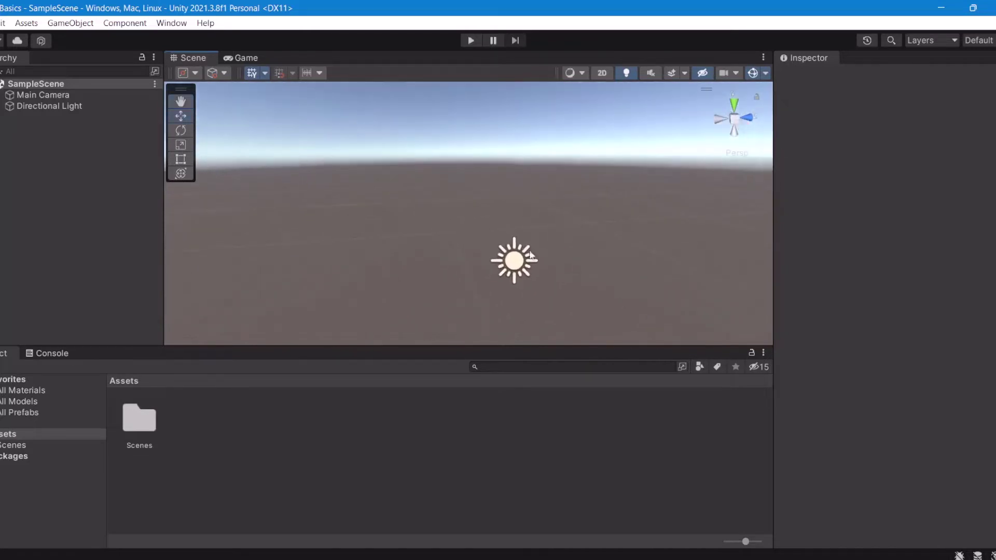
Practise selecting and deselecting the Directional Light in the scene, both directly and with a selection box, leaving it selected.
click(531, 254)
click(543, 228)
drag(565, 269, 457, 210)
right_drag(457, 210, 502, 211)
drag(459, 188, 641, 320)
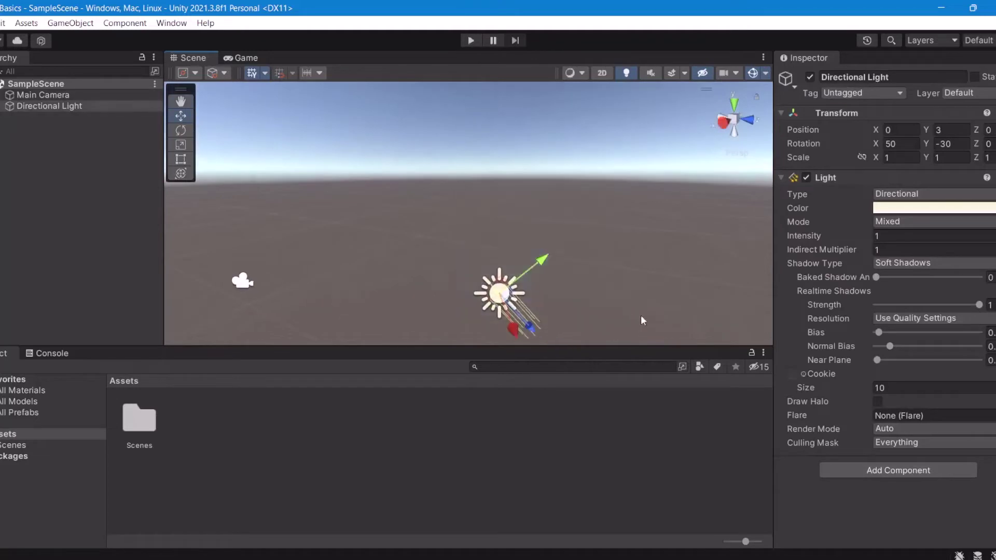
right_drag(641, 316, 699, 314)
click(643, 300)
right_drag(644, 299, 663, 313)
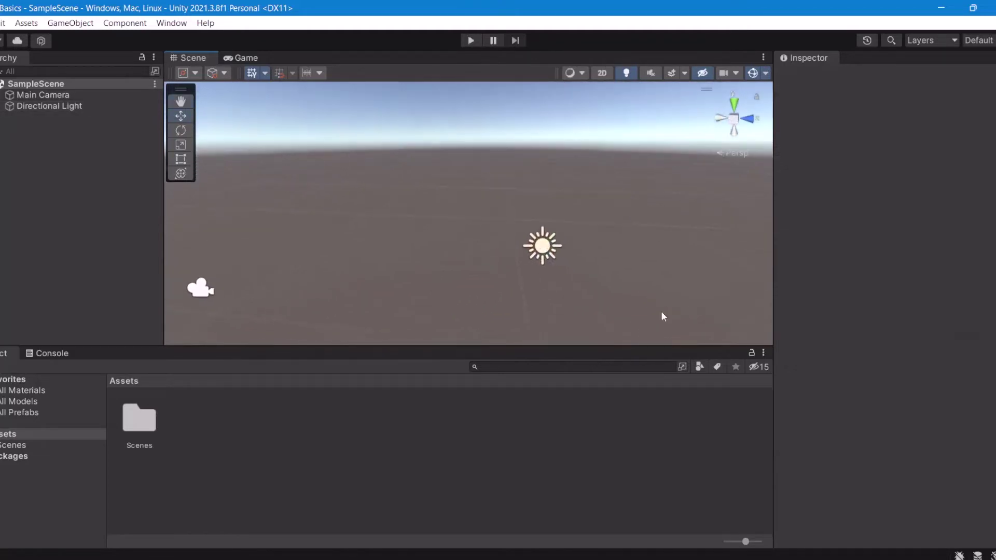
drag(441, 198, 477, 202)
drag(477, 202, 634, 293)
drag(639, 295, 456, 189)
right_drag(502, 194, 542, 227)
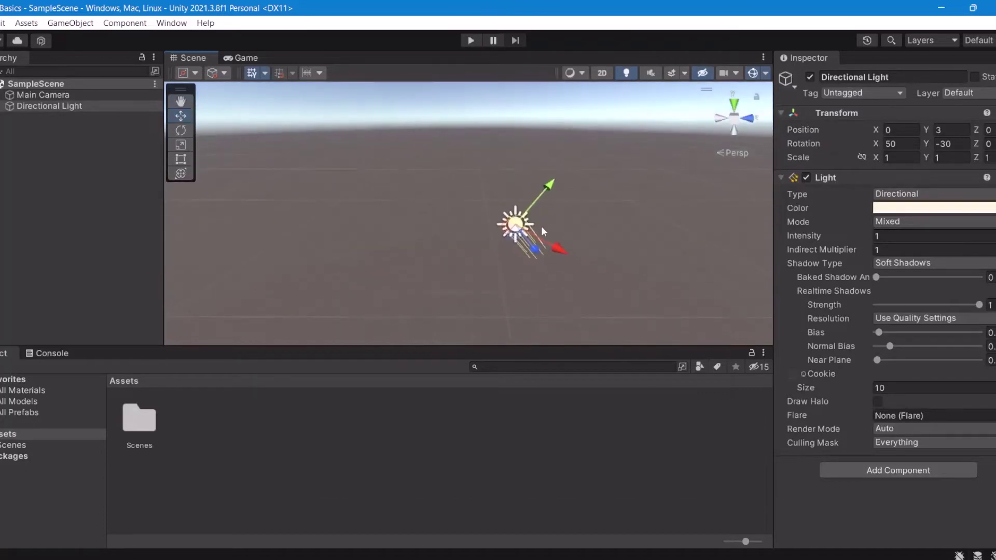
Rotate the Directional Light to about X 46.4, Y 10.1 and move it to about X -1.18, Y 5.89.
key(e)
drag(572, 223, 483, 201)
right_drag(483, 200, 563, 212)
key(w)
alt+drag(563, 211, 702, 104)
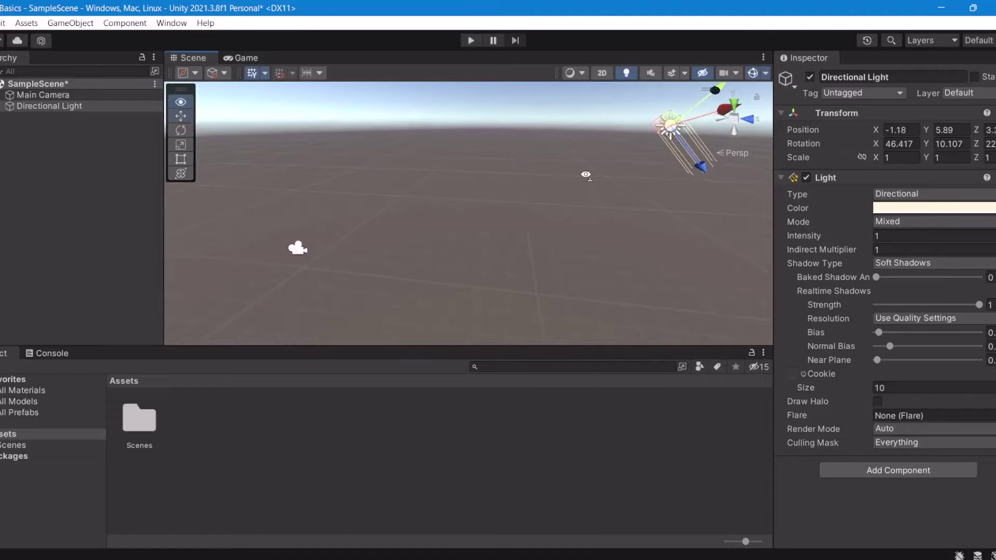
Move the Directional Light far up and away to about X -108.3, Y 268.
right_drag(585, 173, 648, 121)
drag(529, 146, 804, 83)
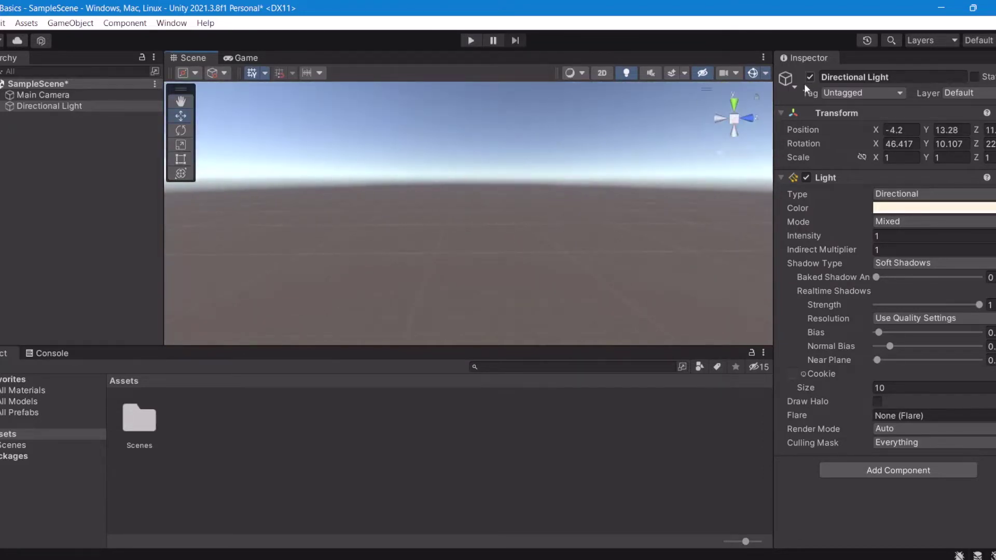
right_drag(600, 162, 673, 107)
alt+drag(672, 107, 892, 48)
Bring the camera object into view and select the Main Camera in the scene with a selection box.
right_drag(539, 159, 376, 251)
click(394, 254)
alt+drag(377, 251, 327, 179)
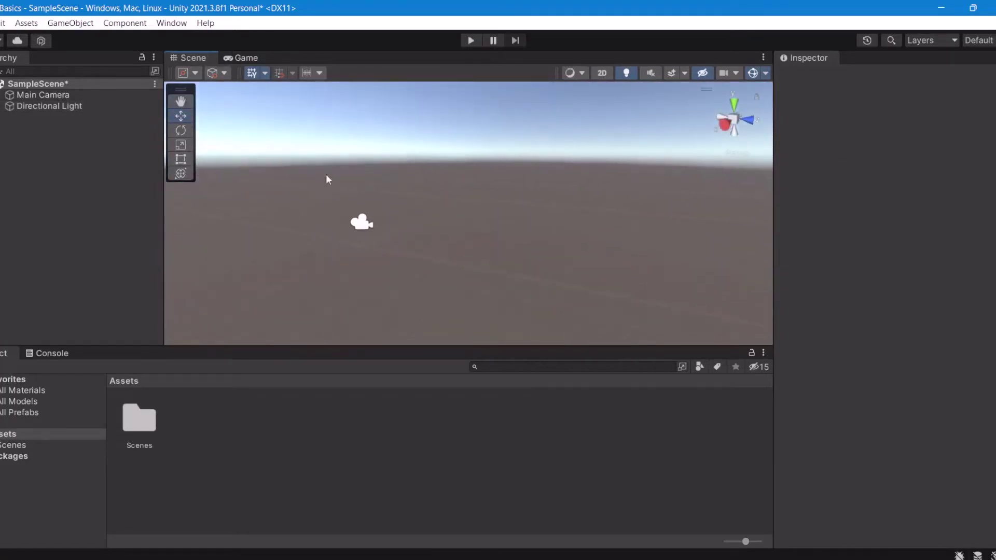
drag(266, 167, 416, 256)
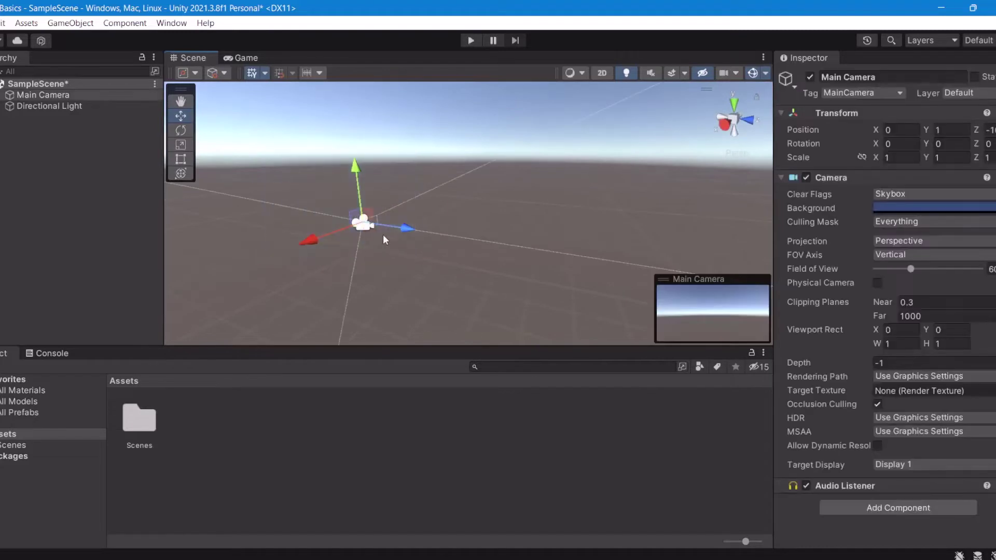
click(376, 240)
click(365, 227)
right_drag(394, 253, 414, 274)
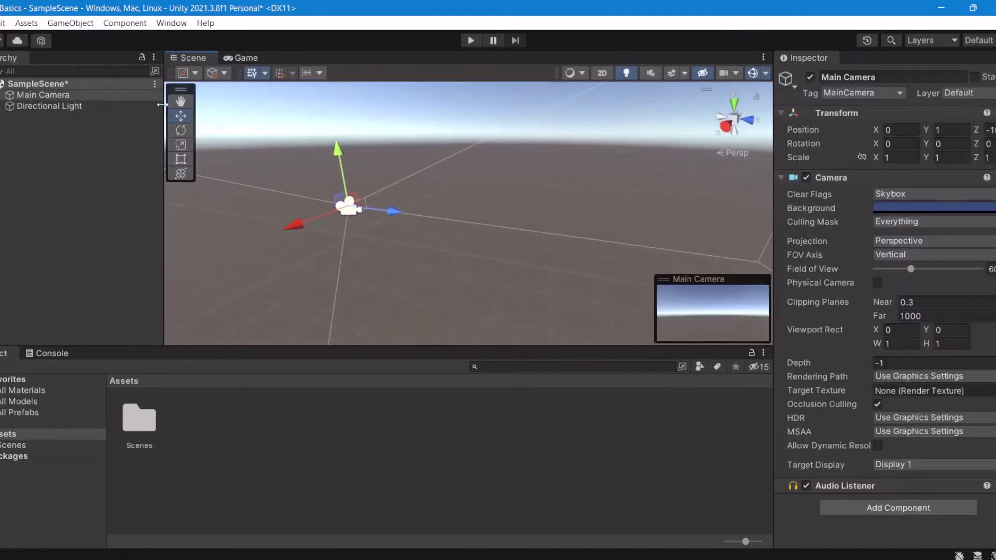
Try the rotate, move and scale tools on the Main Camera, stretch it slightly along Z, and deselect it.
click(181, 130)
click(181, 145)
key(w)
right_drag(349, 189, 402, 186)
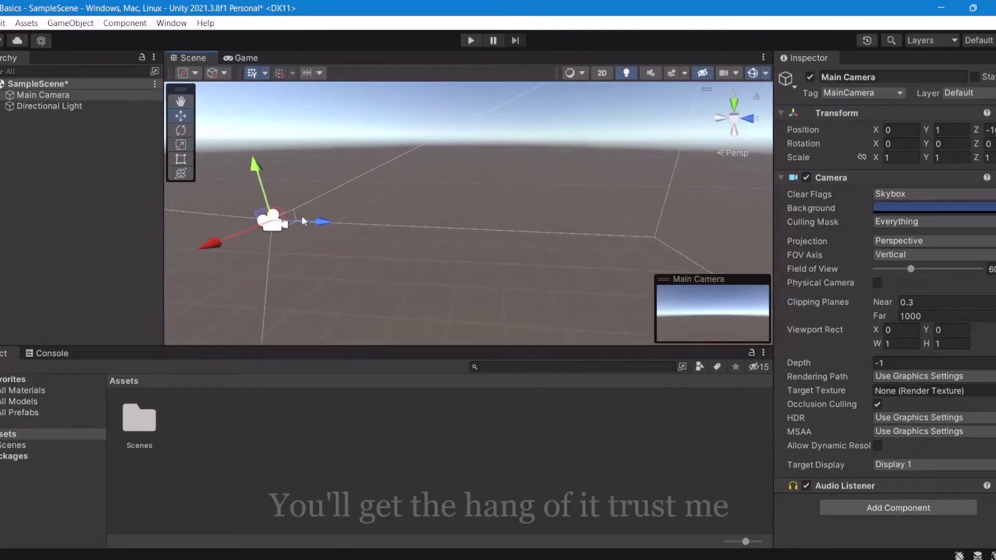
key(e)
key(r)
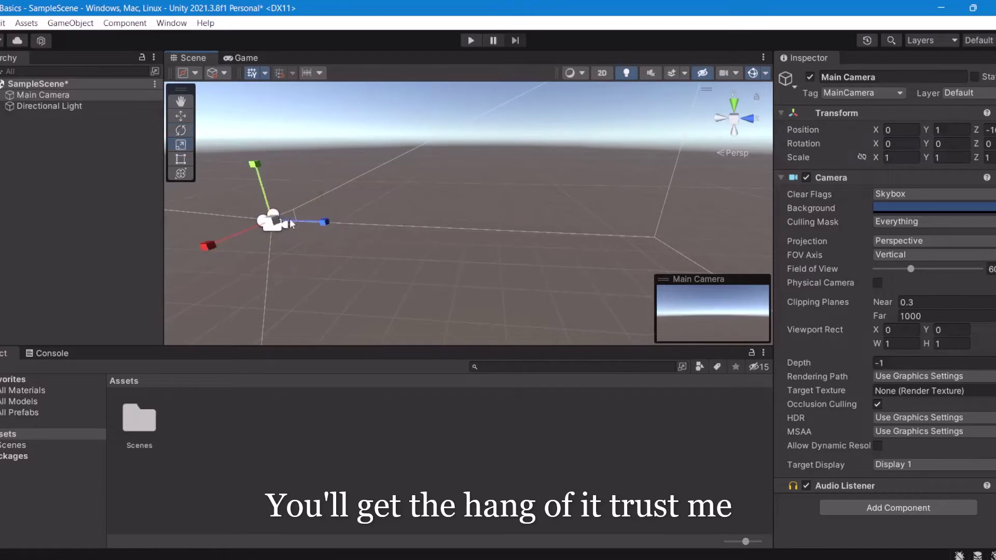
drag(314, 223, 316, 222)
click(369, 248)
Search the scene for the displaced Directional Light by selecting it by name and looking around.
right_drag(369, 248, 694, 128)
alt+drag(694, 127, 371, 236)
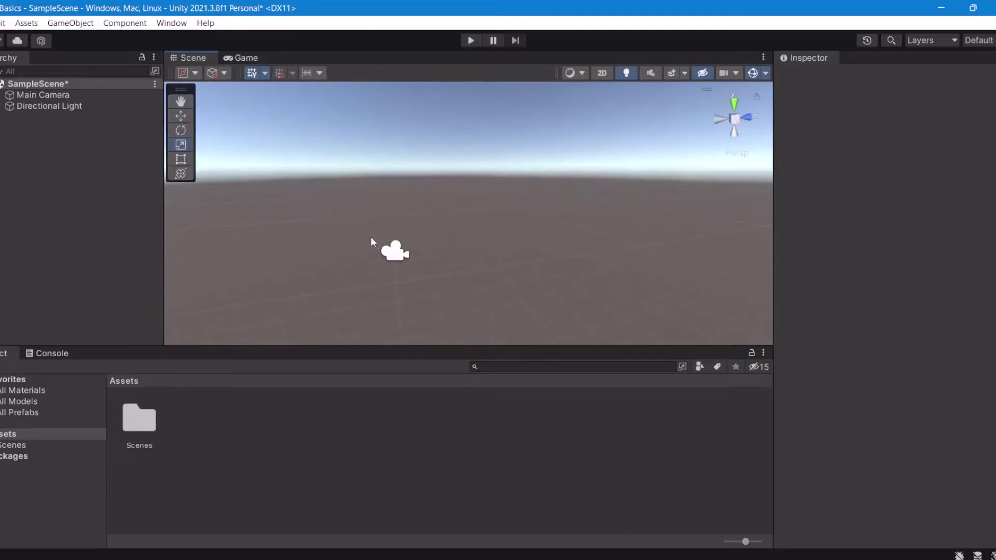
click(54, 106)
right_drag(420, 209, 724, 82)
right_drag(436, 180, 345, 247)
key(f)
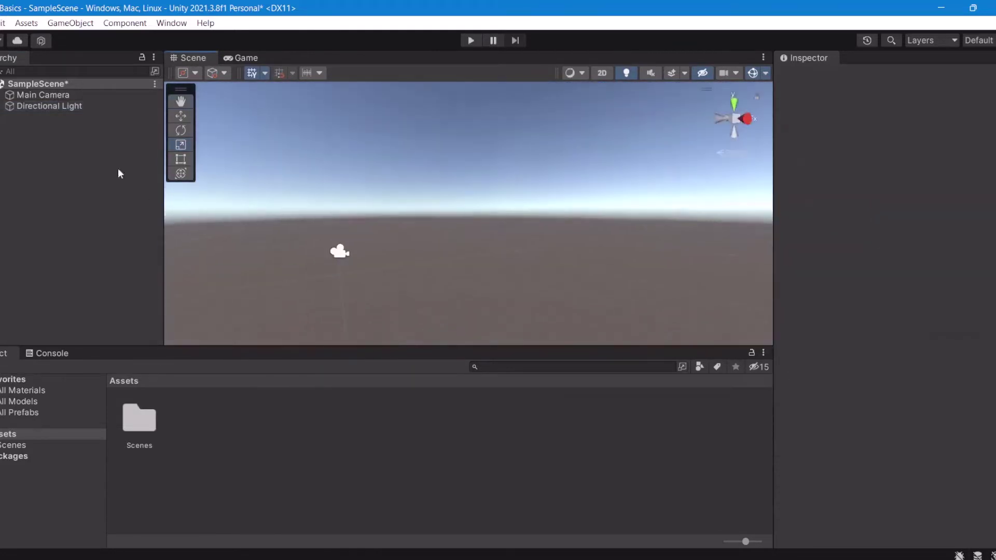
Select the Directional Light and the Main Camera by name in turn to view their settings, and clear the selection.
click(46, 106)
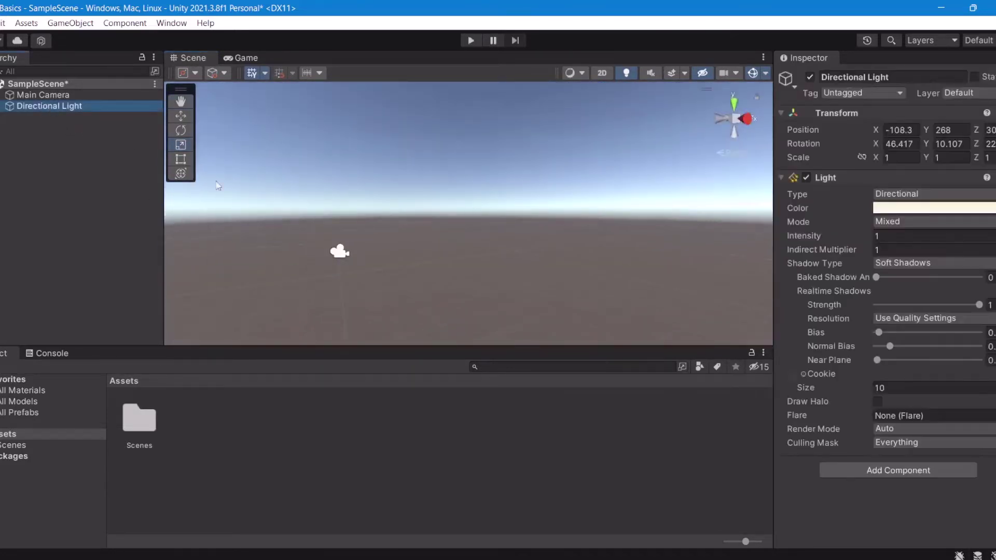
click(70, 96)
right_drag(305, 241, 297, 196)
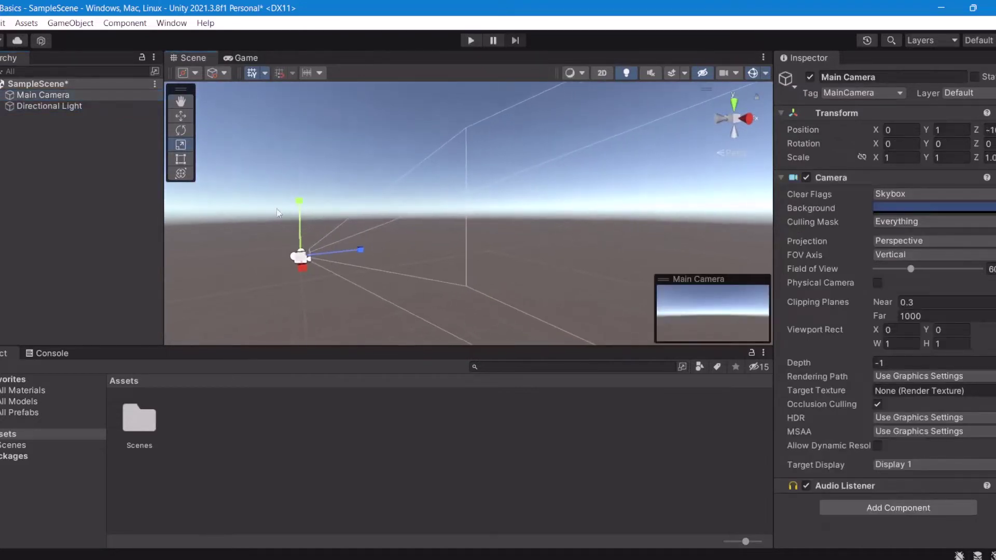
click(101, 106)
right_drag(445, 223, 353, 244)
click(383, 249)
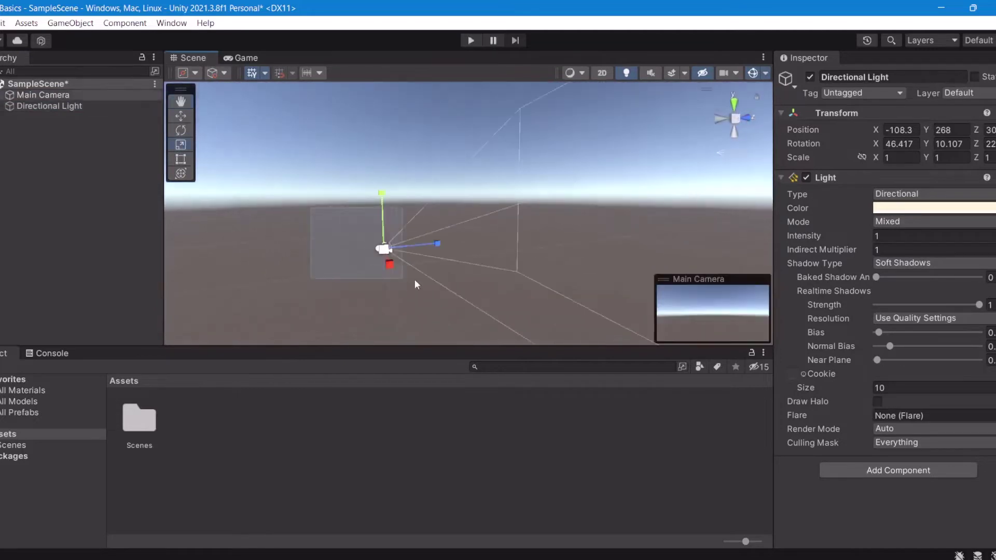
click(485, 309)
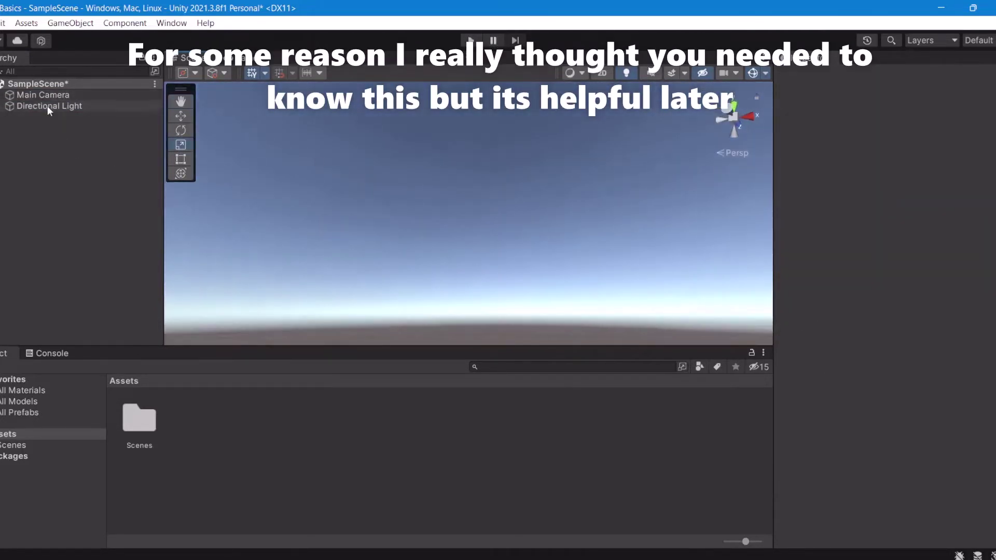
Select the Directional Light by name and look around the scene from its surroundings.
click(48, 106)
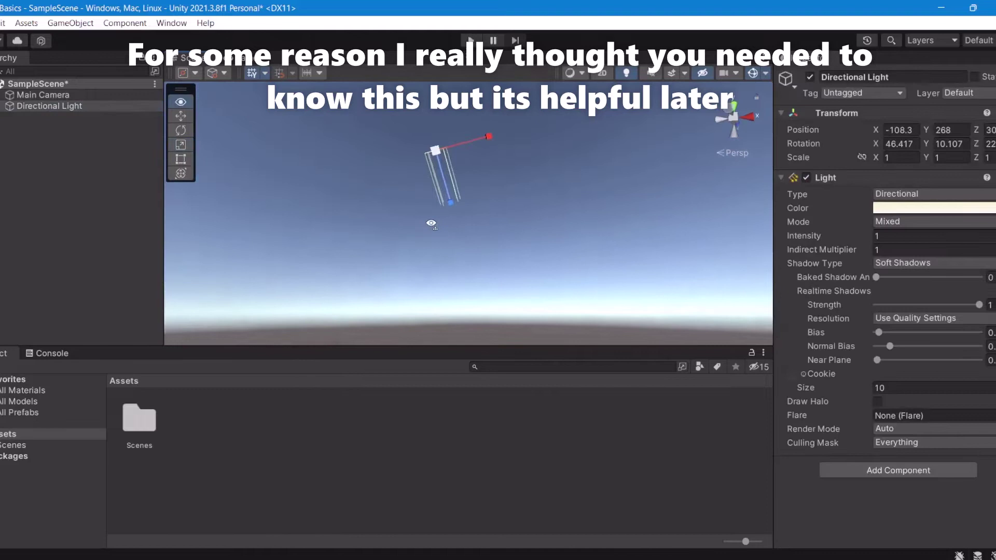
alt+drag(415, 161, 416, 185)
right_drag(416, 185, 165, 364)
key(a)
alt+drag(165, 368, 392, 229)
right_drag(392, 228, 66, 170)
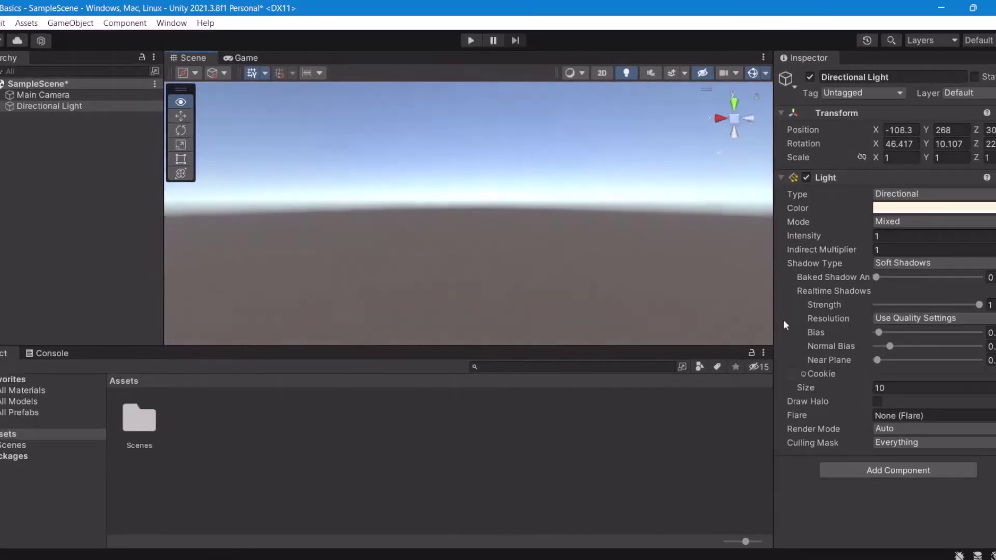
right_drag(784, 319, 488, 291)
Select the Main Camera by name, look around it in the scene, and clear the selection.
click(50, 95)
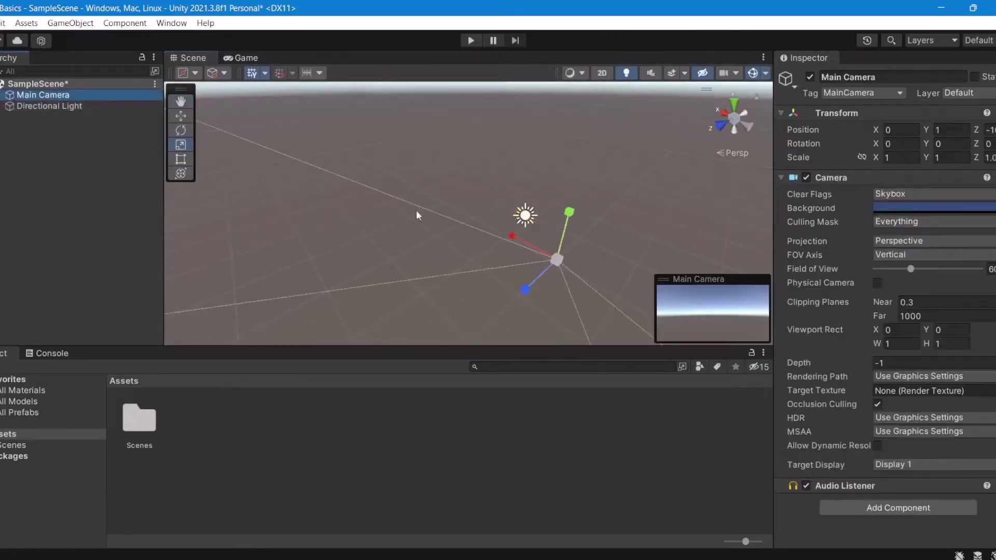
right_drag(417, 213, 911, 243)
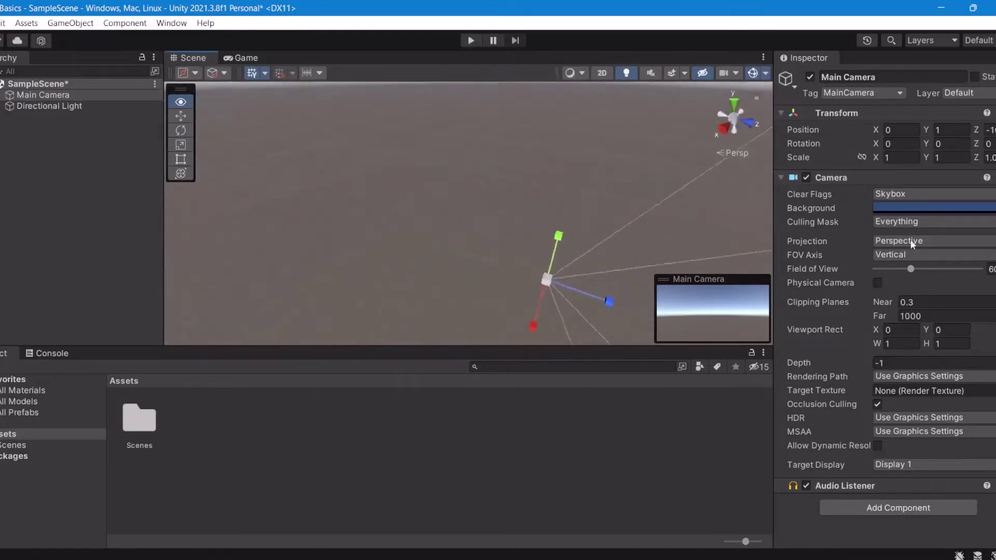
click(686, 212)
right_drag(668, 244, 659, 293)
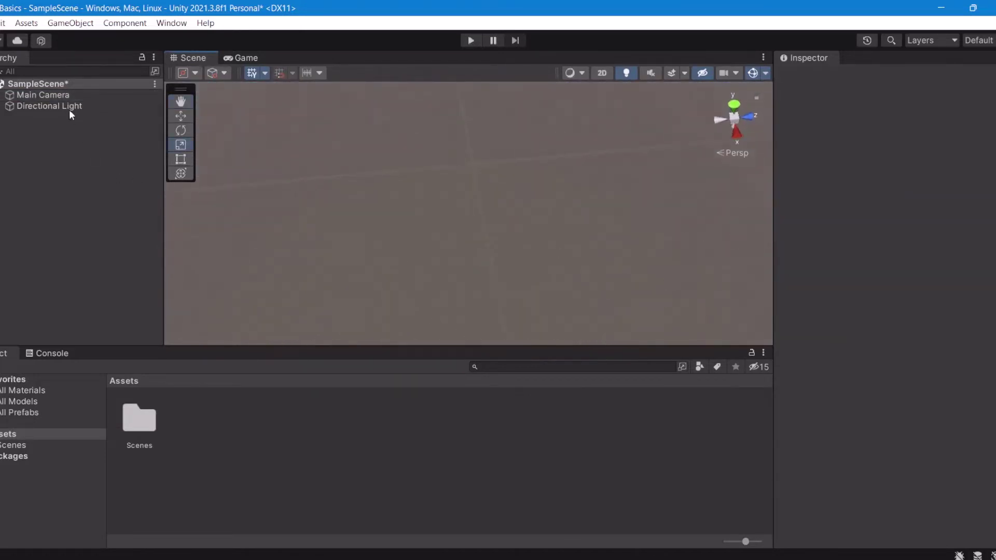
Focus the scene view on the Main Camera and select the camera in the scene.
double_click(42, 94)
right_drag(445, 153, 499, 145)
click(538, 149)
scroll(526, 158, up, 2)
click(400, 165)
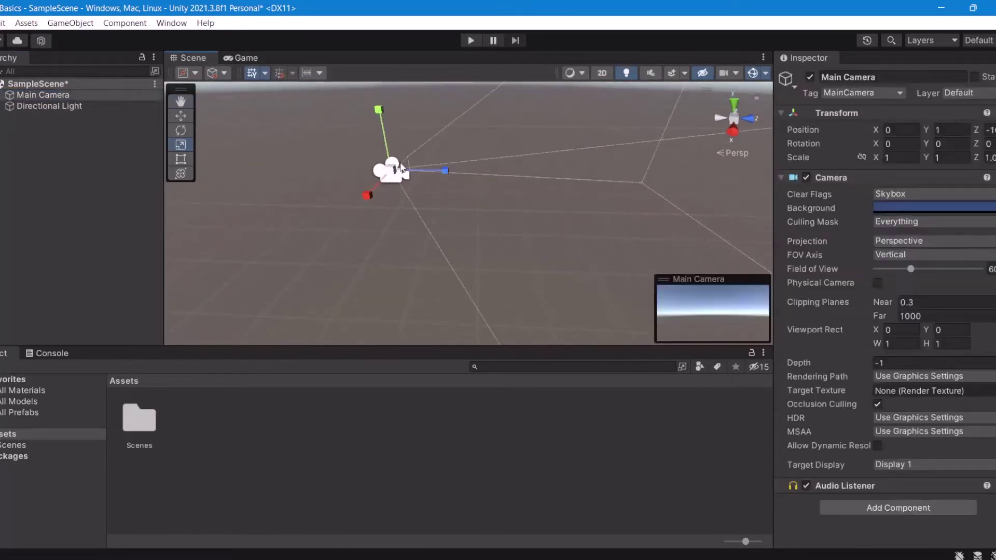
Set the Game view scale to 1.2x, return to the Scene view, and clear the selection.
click(241, 59)
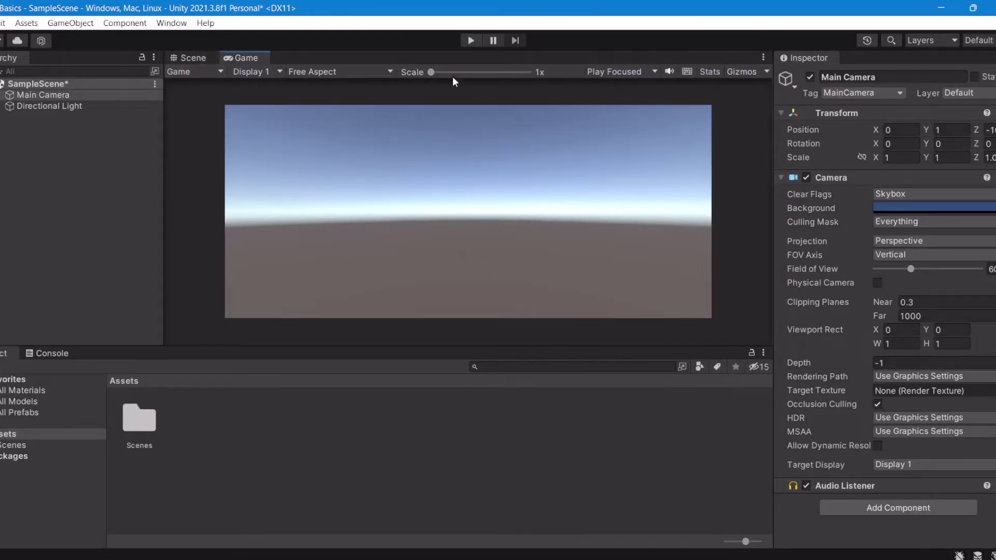
mouse_move(434, 73)
mouse_down()
mouse_move(445, 76)
mouse_move(422, 77)
mouse_move(445, 76)
mouse_up()
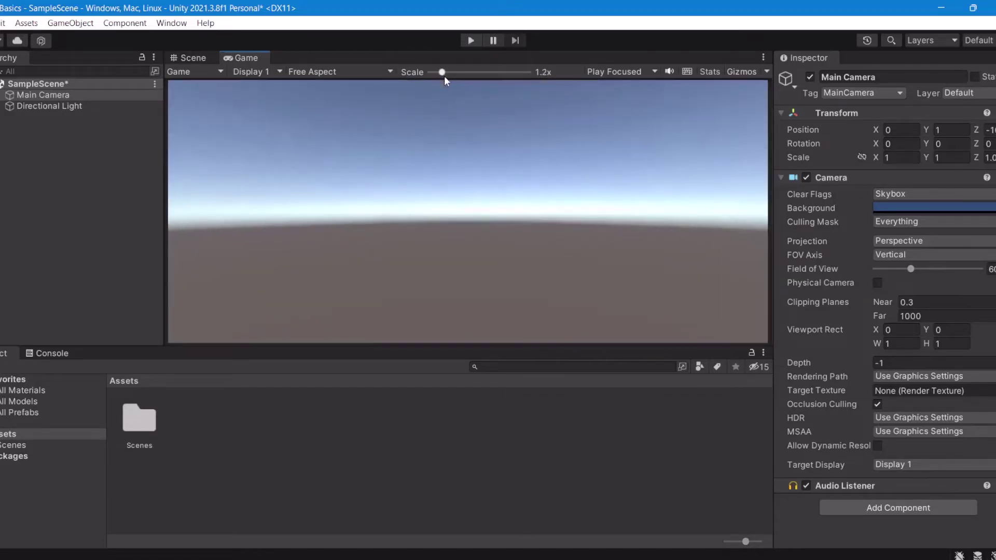
click(195, 58)
click(276, 227)
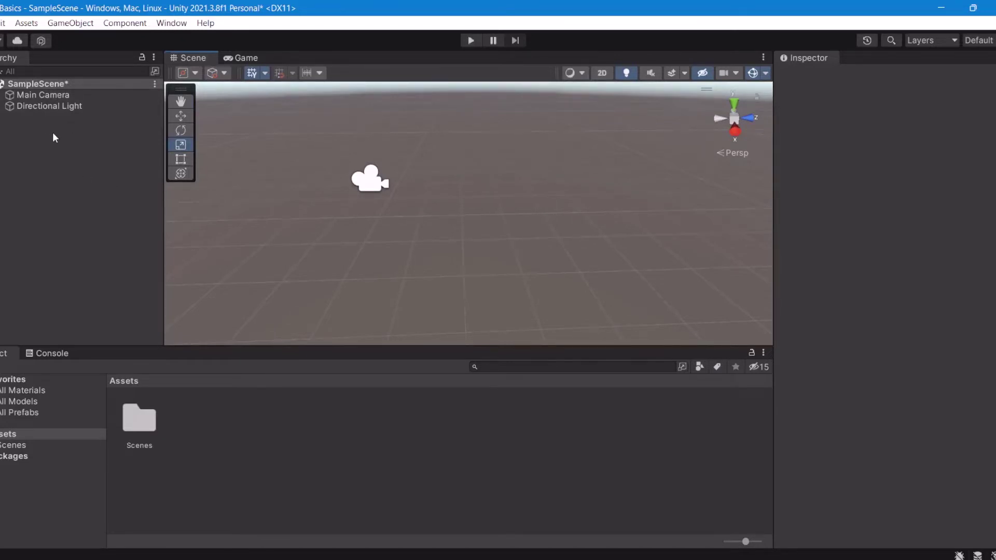
Add a 3D cube object to the scene.
right_click(19, 128)
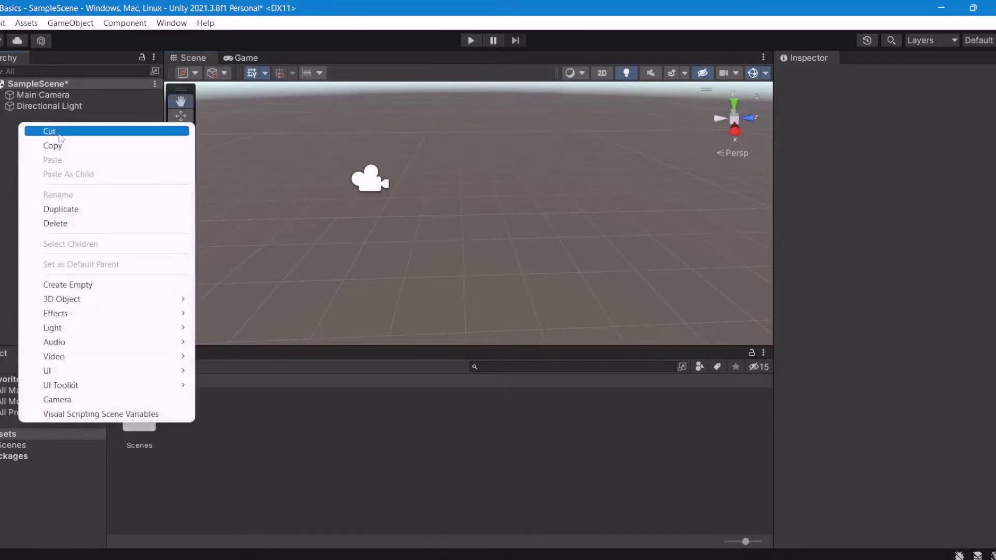
mouse_move(92, 300)
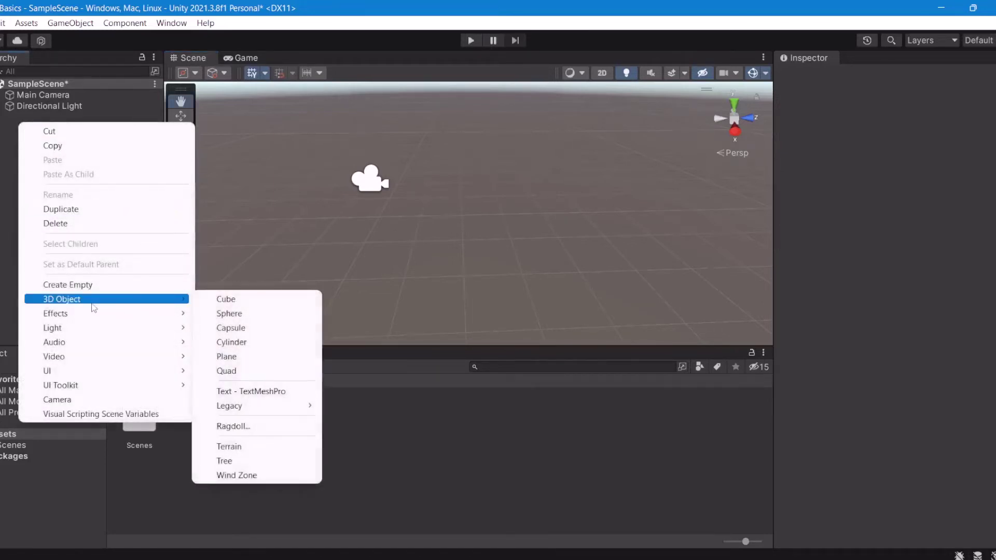
click(205, 304)
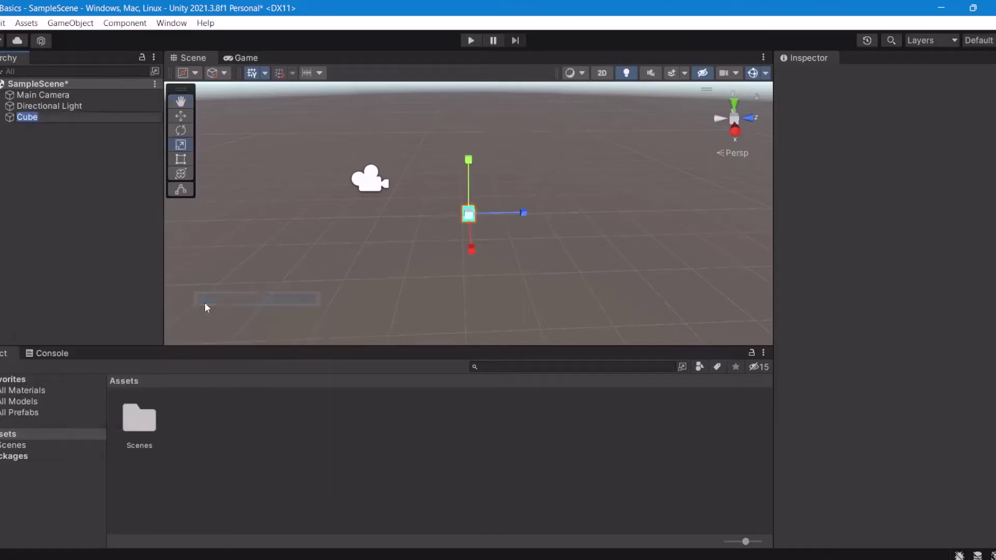
Use the Move tool to shift the cube slightly along X to -12.38.
right_drag(488, 220, 762, 200)
key(a)
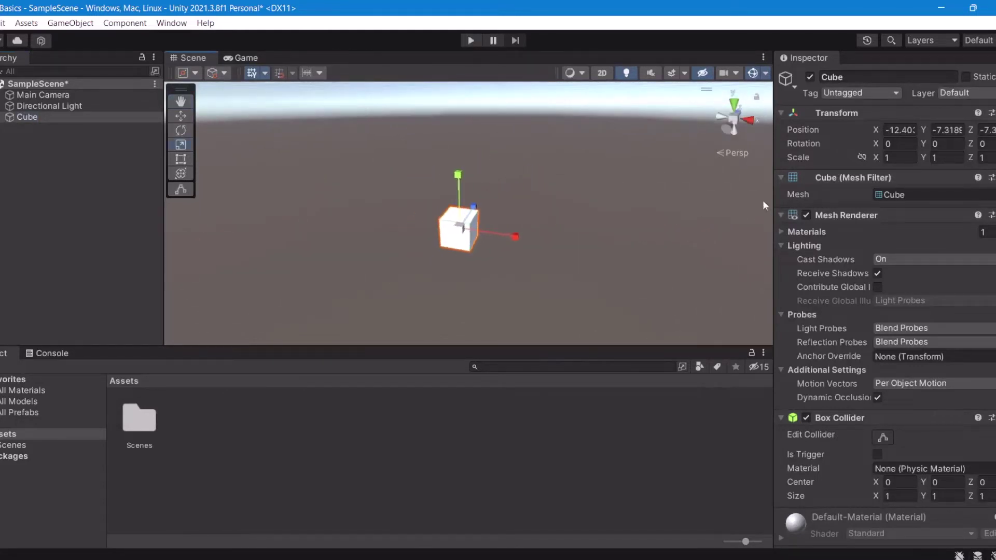
key(w)
mouse_move(553, 226)
alt+mouse_down()
mouse_move(578, 196)
mouse_move(537, 228)
alt+mouse_up()
right_drag(479, 249, 471, 272)
key(w)
mouse_move(511, 238)
mouse_down()
mouse_move(617, 240)
mouse_move(498, 238)
mouse_up()
alt+drag(567, 258, 543, 265)
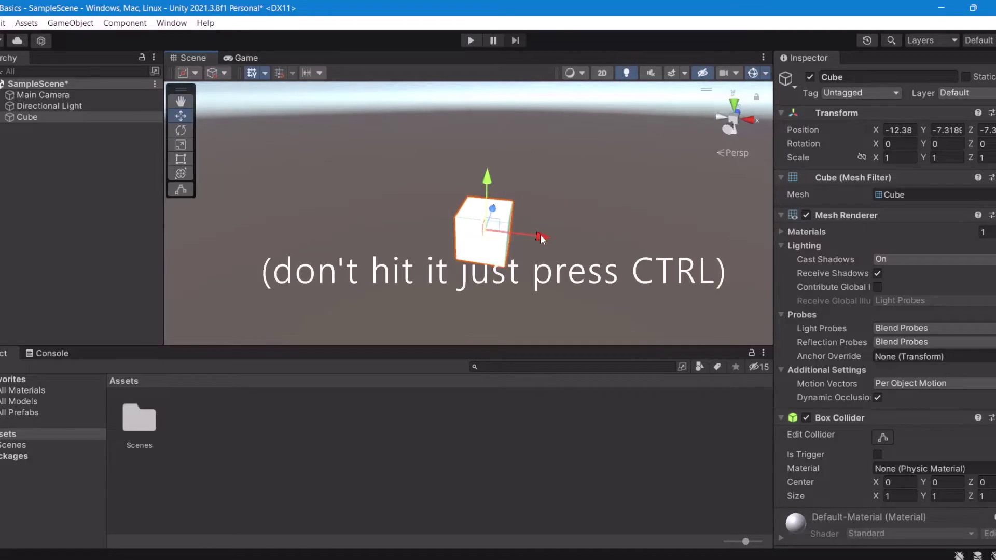
Move the cube with snapping along X to -11.88 and raise it to about 2.43 on Y.
ctrl+drag(537, 235, 560, 241)
ctrl+drag(512, 189, 520, 91)
right_drag(535, 184, 490, 232)
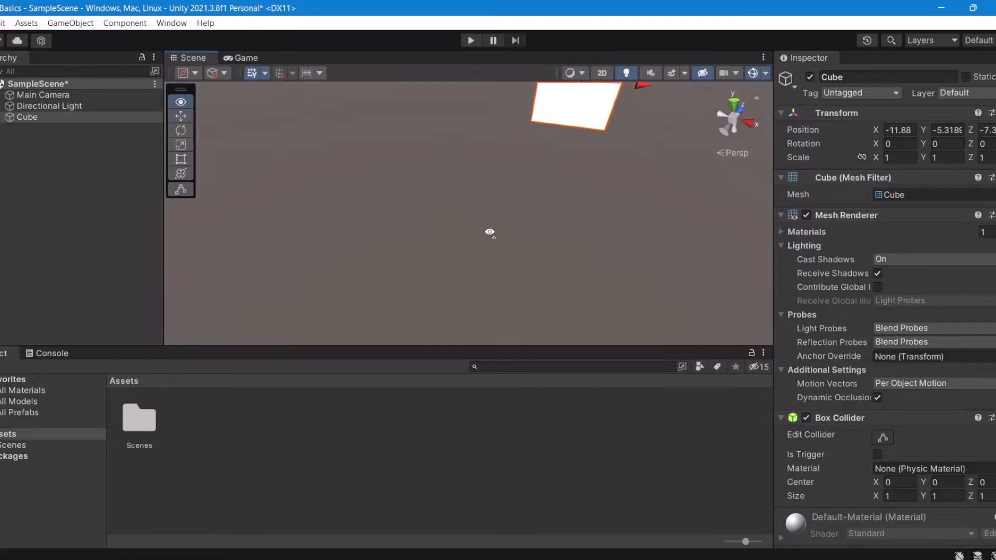
alt+drag(490, 232, 422, 132)
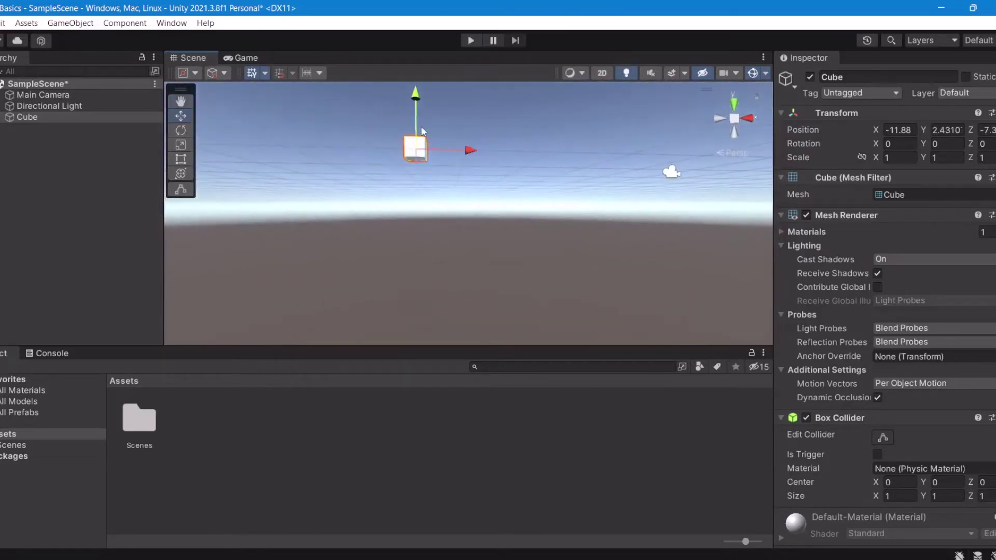
Move the cube with snapping along X to 2.37, closer to the camera.
ctrl+drag(465, 154, 712, 154)
right_click(704, 133)
right_drag(545, 180, 528, 206)
key(w)
key(s)
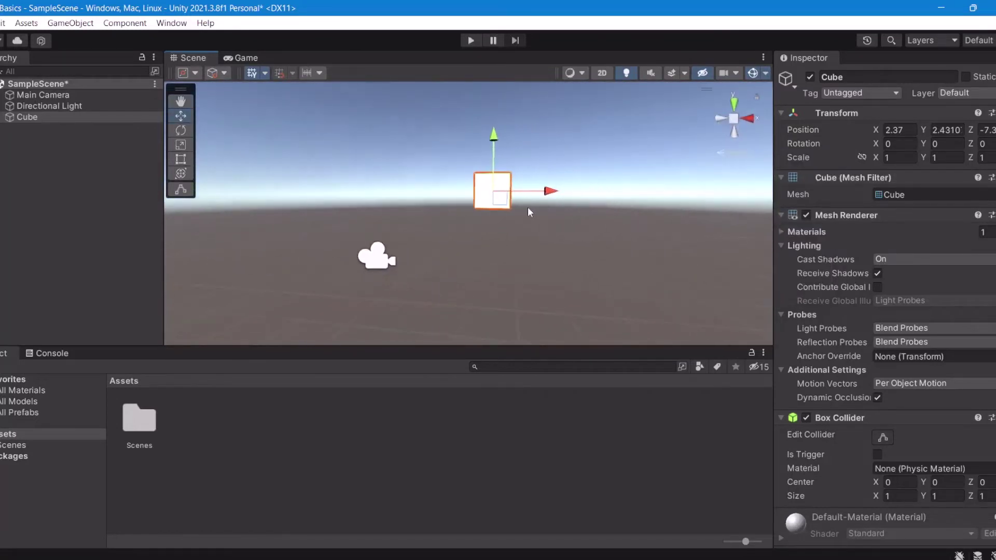
Select the Main Camera and set its Y and Z positions to 0.
click(334, 274)
click(377, 256)
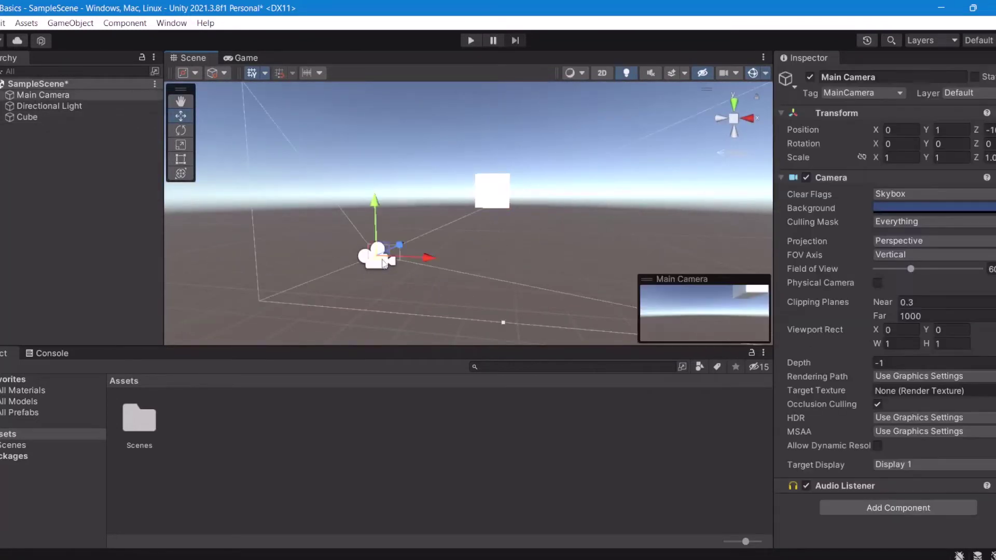
alt+drag(377, 256, 523, 270)
right_drag(523, 270, 535, 276)
key(w)
key(s)
key(d)
right_drag(631, 164, 584, 173)
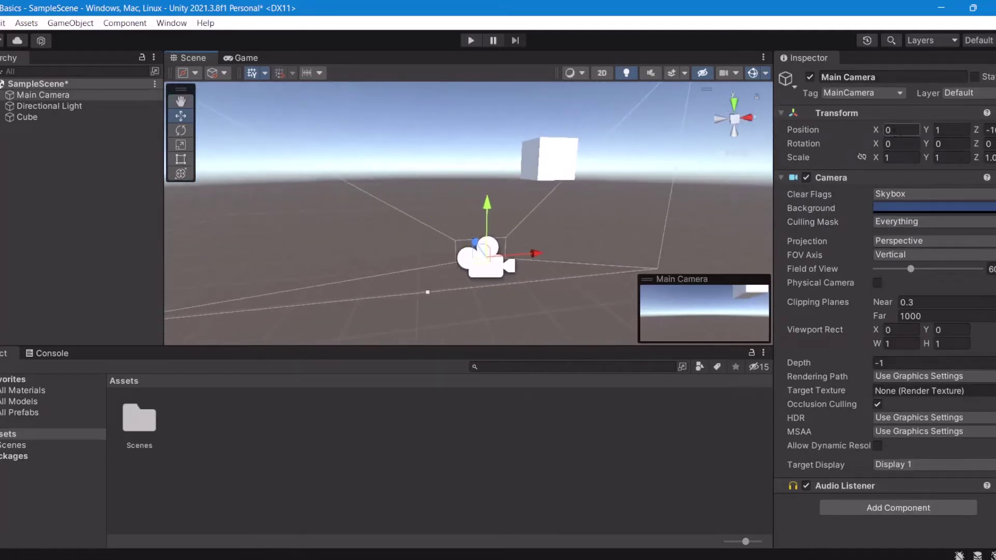
click(951, 130)
text(0)
key(Tab)
text(0)
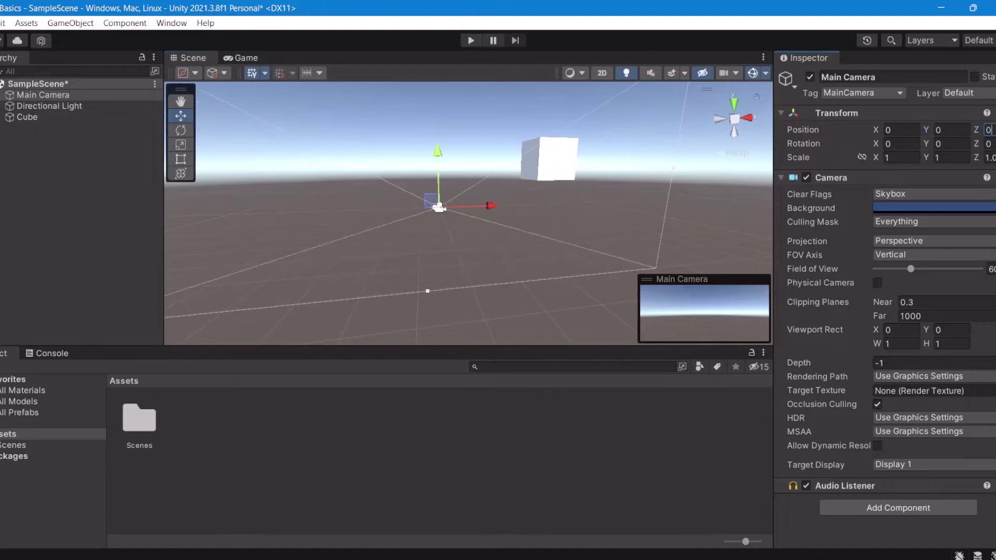
Select the cube and set its X, Y and Z positions to 0.
alt+drag(628, 232, 670, 193)
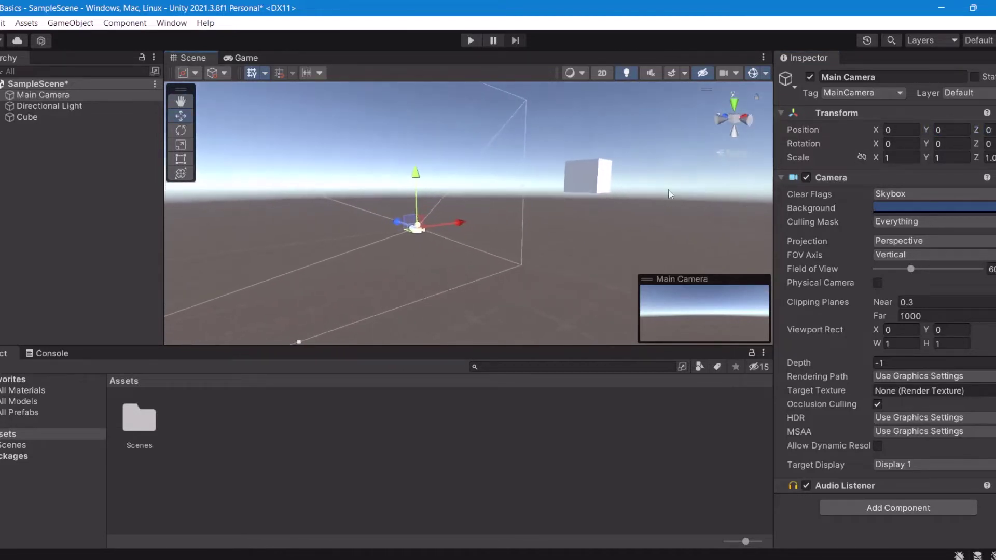
click(599, 178)
right_drag(701, 176, 670, 196)
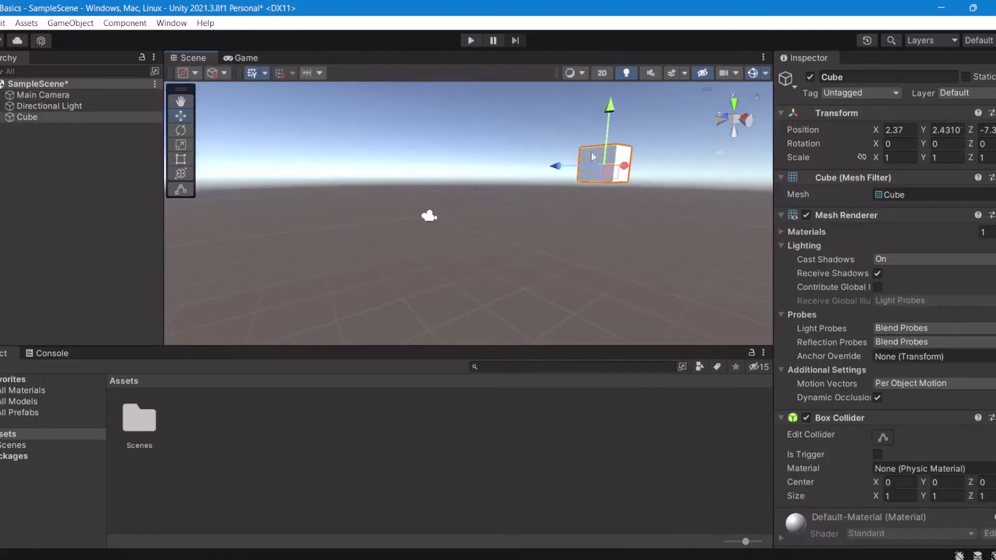
click(898, 129)
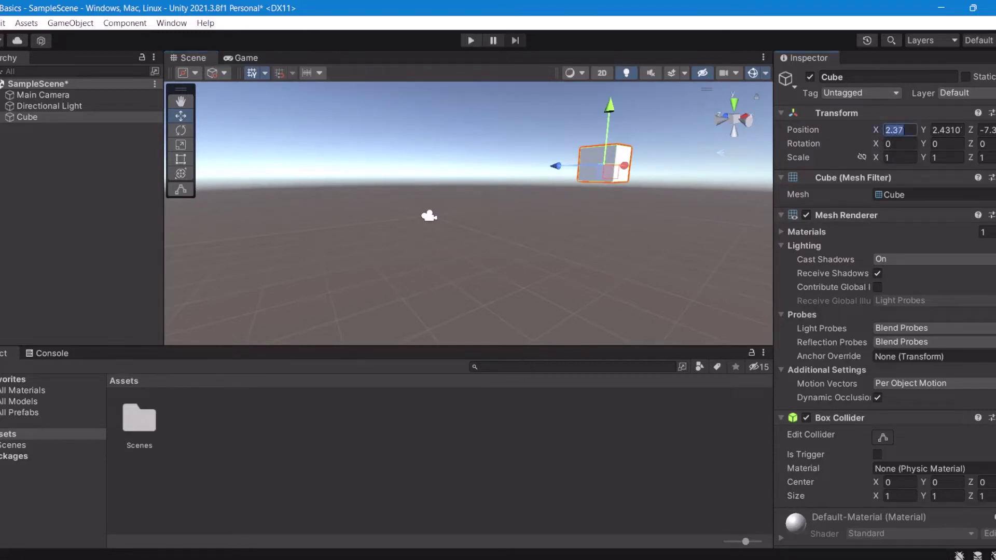
text(0)
click(942, 130)
text(0)
click(986, 129)
text(0)
click(549, 195)
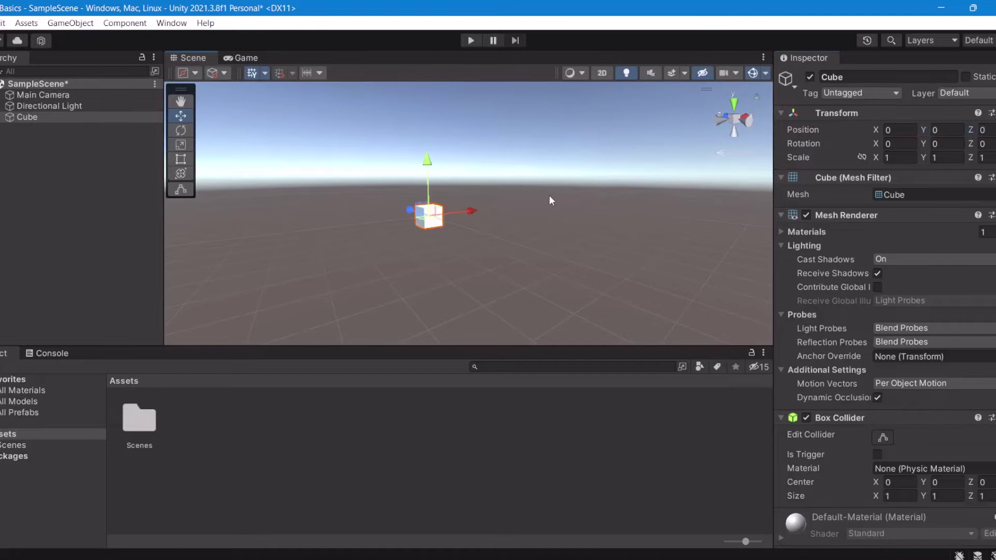
Move the cube along Z out in front of the Main Camera and select the camera to preview it.
right_drag(549, 195, 637, 184)
key(w)
key(a)
alt+drag(637, 185, 606, 204)
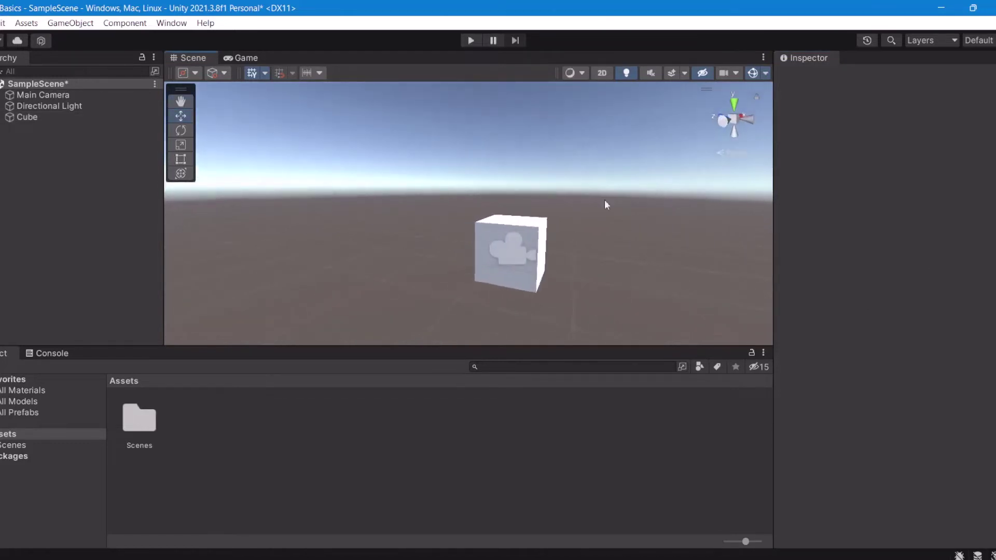
click(487, 221)
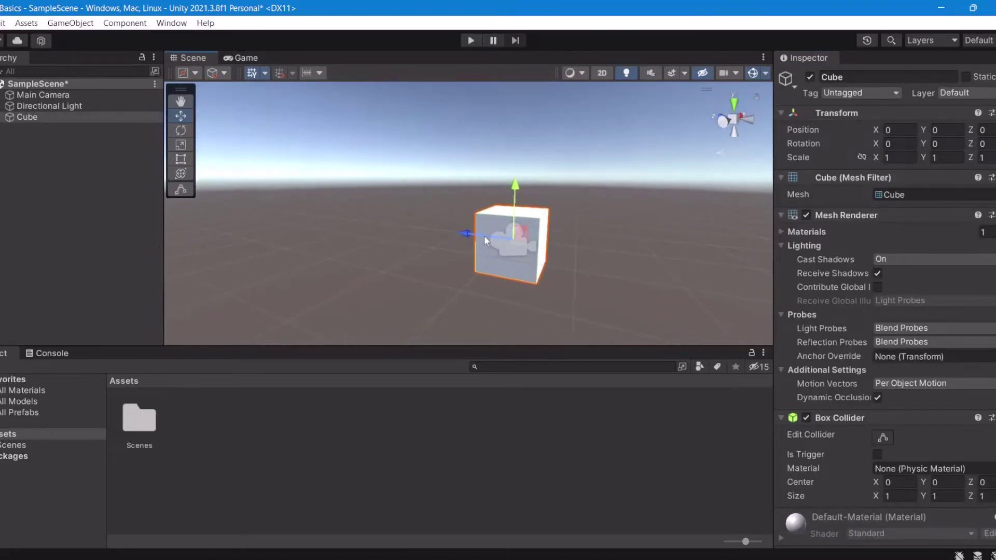
drag(484, 236, 413, 231)
click(501, 243)
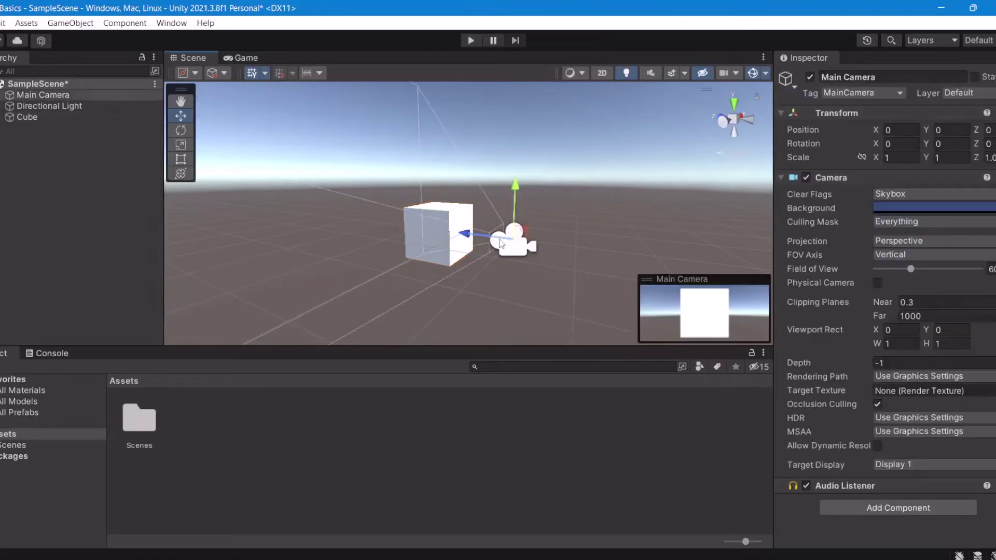
Move the cube farther from the camera along Z to about 4, and clear the selection.
alt+drag(500, 239, 551, 246)
click(490, 223)
drag(471, 221, 373, 220)
click(469, 238)
alt+drag(469, 239, 236, 244)
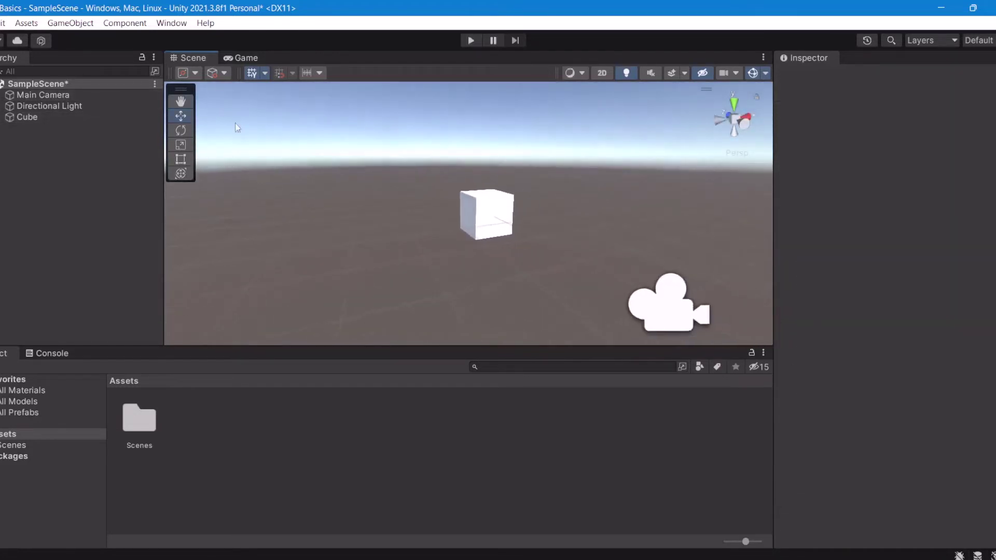
Check how the cube looks in the Game view, and return to the Scene view.
click(247, 57)
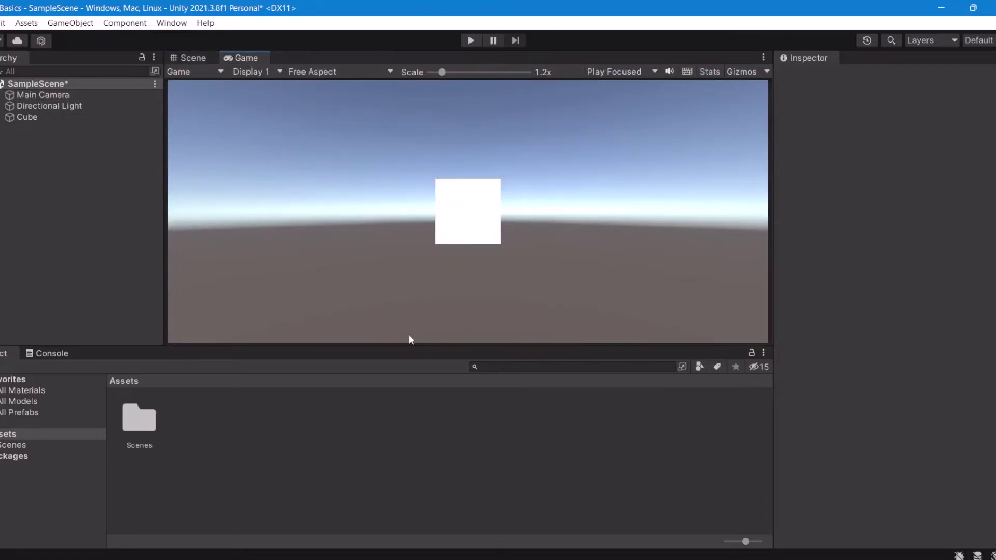
click(191, 58)
drag(330, 149, 558, 280)
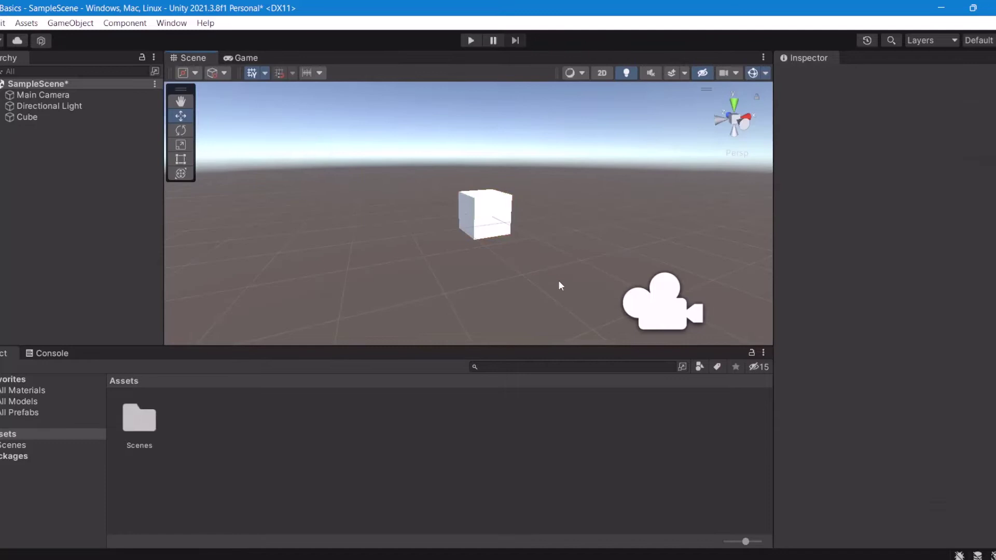
drag(374, 176, 561, 299)
click(508, 327)
right_drag(509, 327, 585, 316)
Scale the cube to about 0.8 along X and about 2 along Y.
click(414, 204)
right_drag(414, 205, 409, 226)
key(r)
right_drag(520, 169, 490, 173)
drag(486, 186, 439, 104)
click(439, 105)
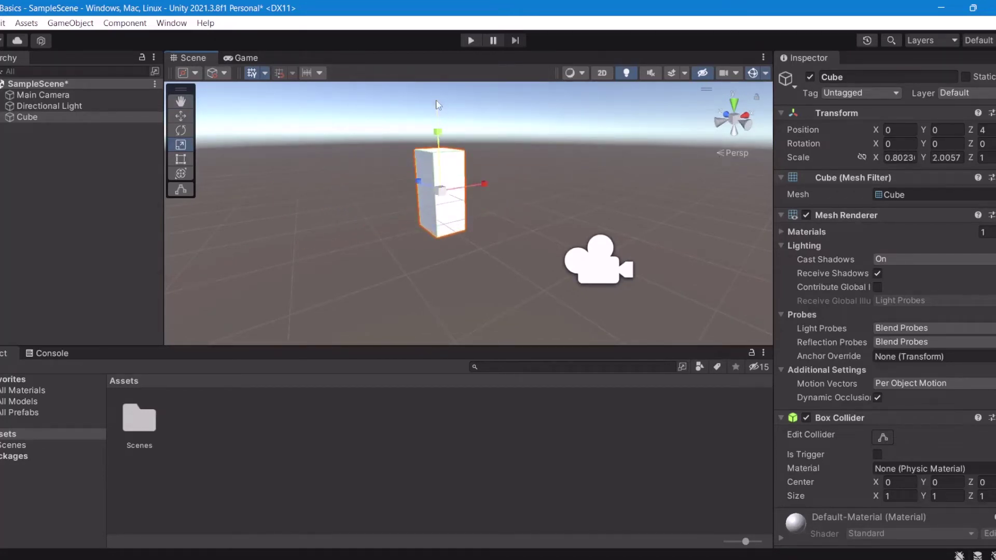
click(444, 189)
Undo the cube's scale changes along Y and X.
key(ctrl+z)
key(ctrl+z)
key(ctrl+z)
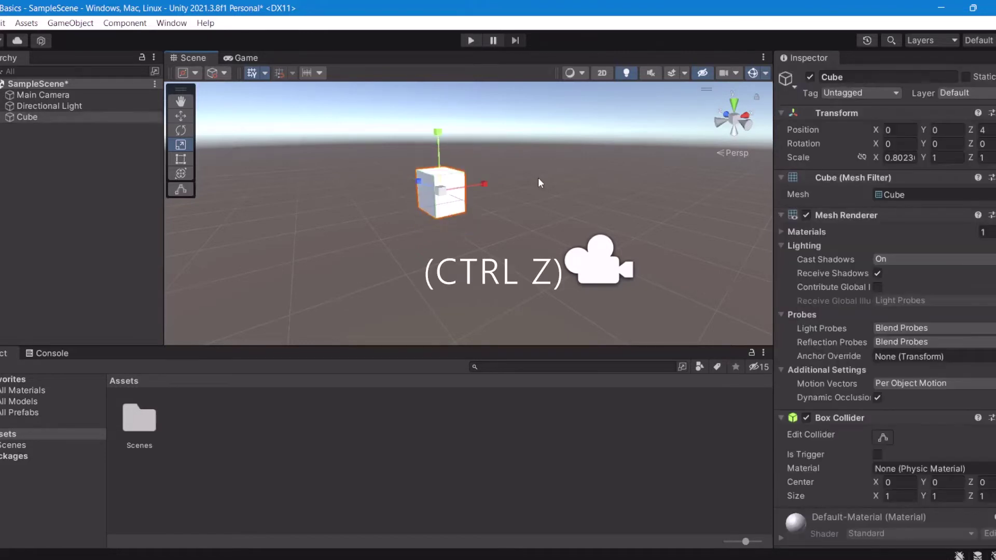
click(537, 179)
right_drag(536, 179, 350, 180)
key(w)
key(s)
key(ctrl+z)
key(ctrl+z)
key(ctrl+z)
alt+drag(350, 180, 566, 200)
drag(366, 165, 558, 245)
drag(408, 155, 520, 253)
click(450, 236)
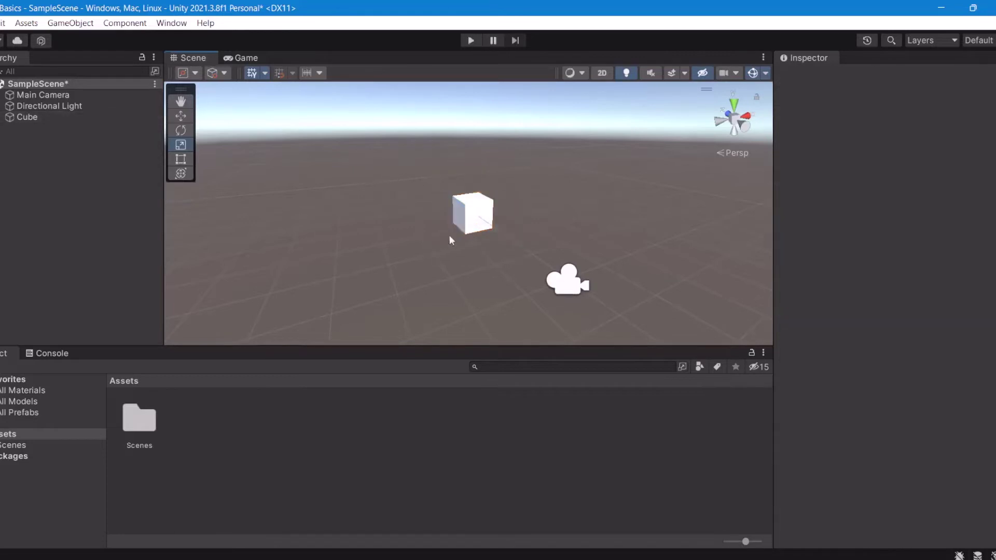
click(492, 232)
click(363, 284)
right_click(189, 428)
click(191, 432)
right_click(188, 423)
drag(424, 176, 378, 151)
click(331, 223)
Create a new material in the Assets folder, keeping the default name.
right_click(184, 422)
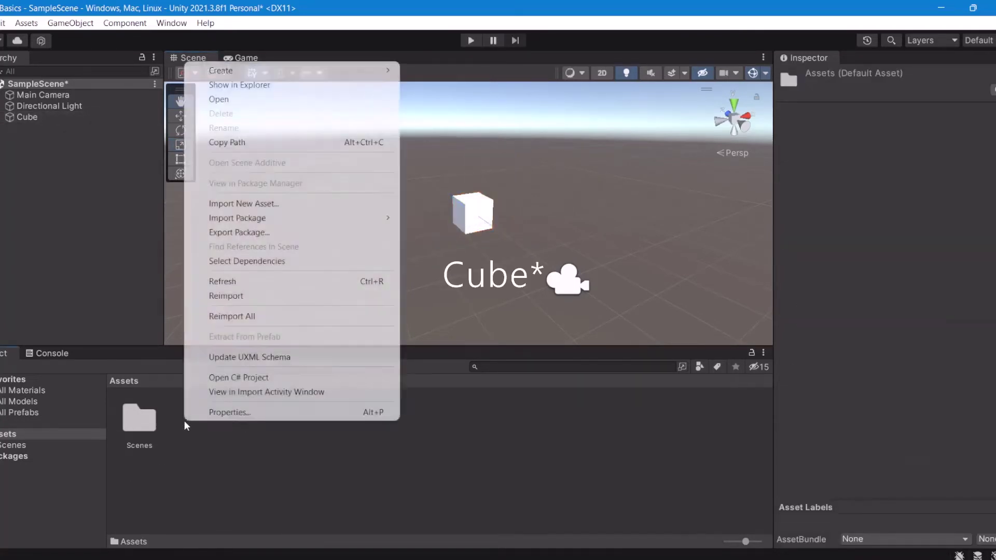
mouse_move(223, 72)
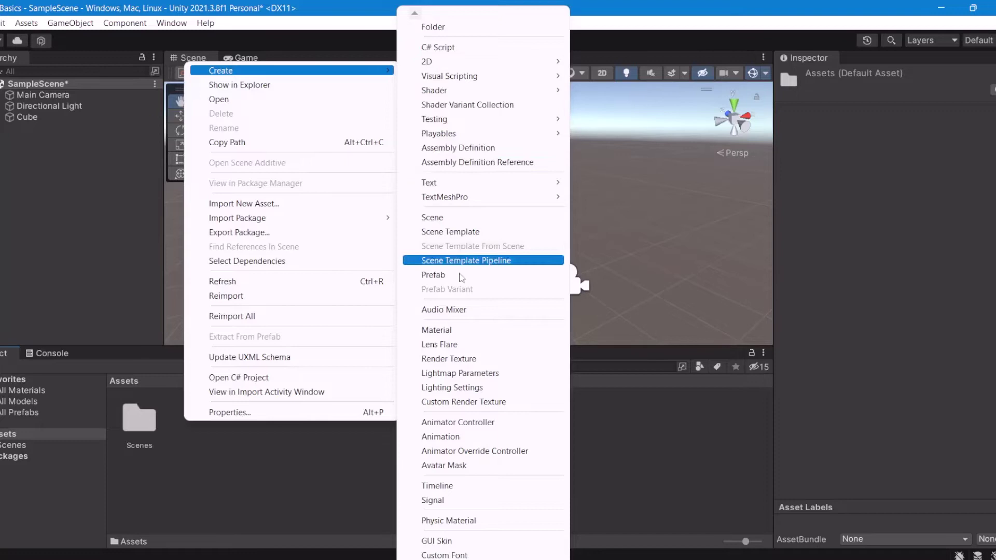
click(459, 335)
key(Return)
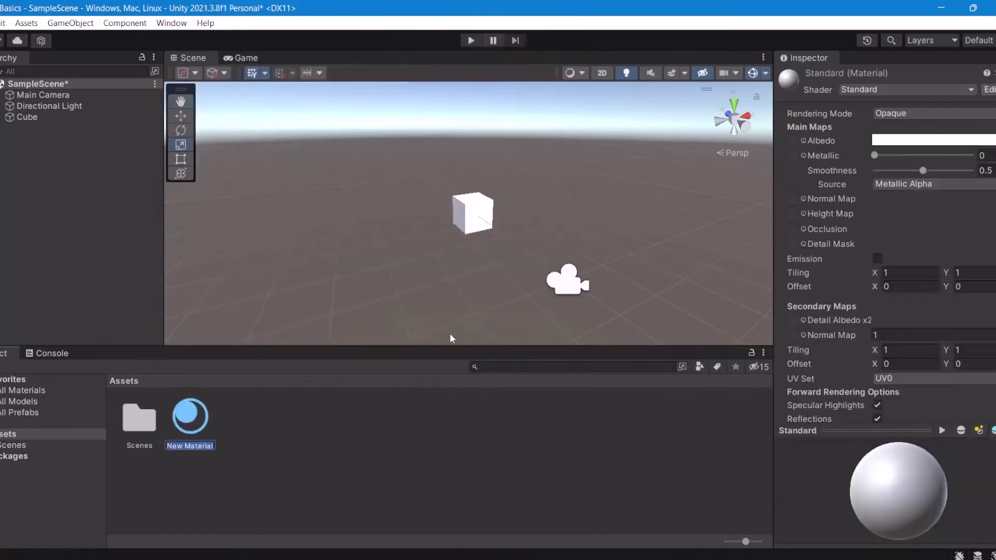
click(314, 400)
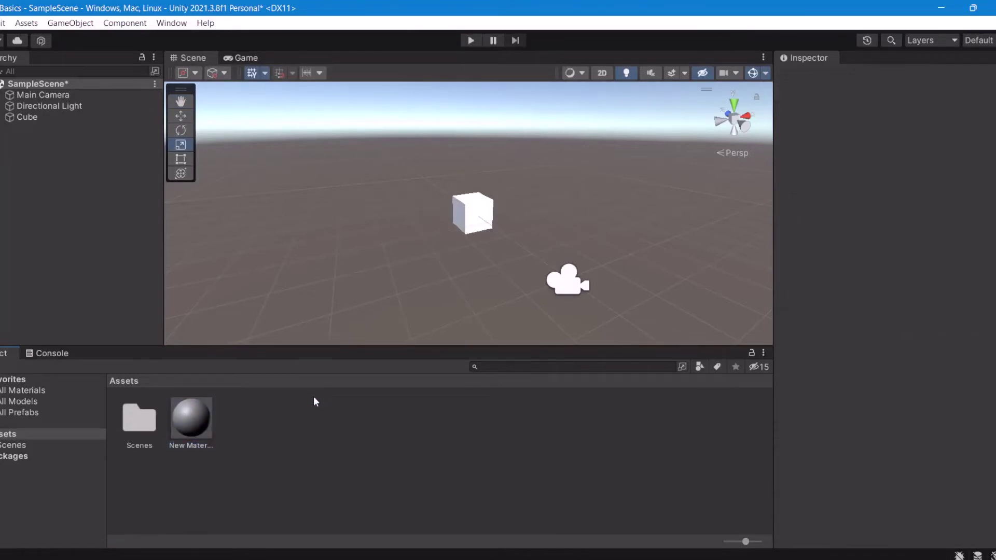
Rename the new material in the Assets folder to Green.
click(196, 425)
click(232, 434)
click(208, 428)
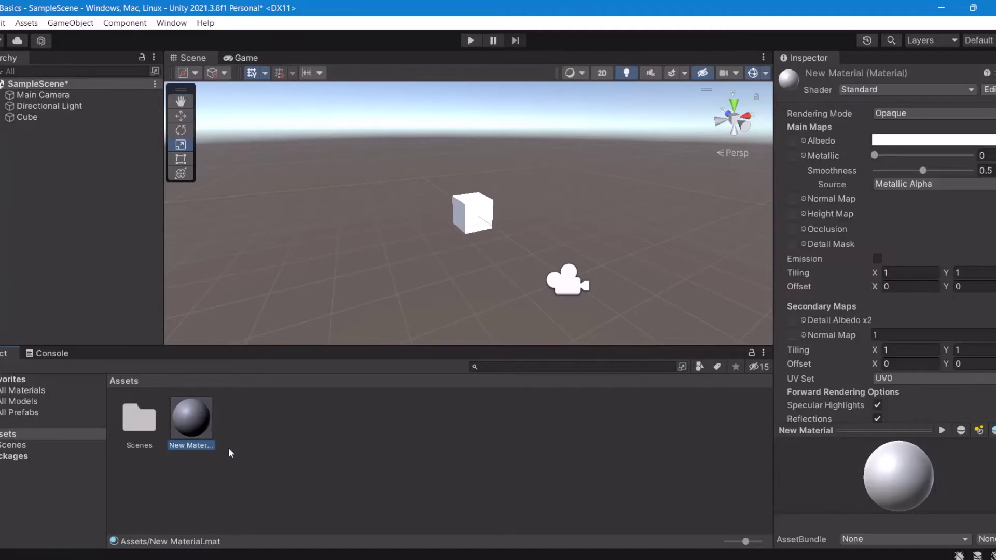
key(F2)
key(BackSpace)
text(Green)
click(228, 448)
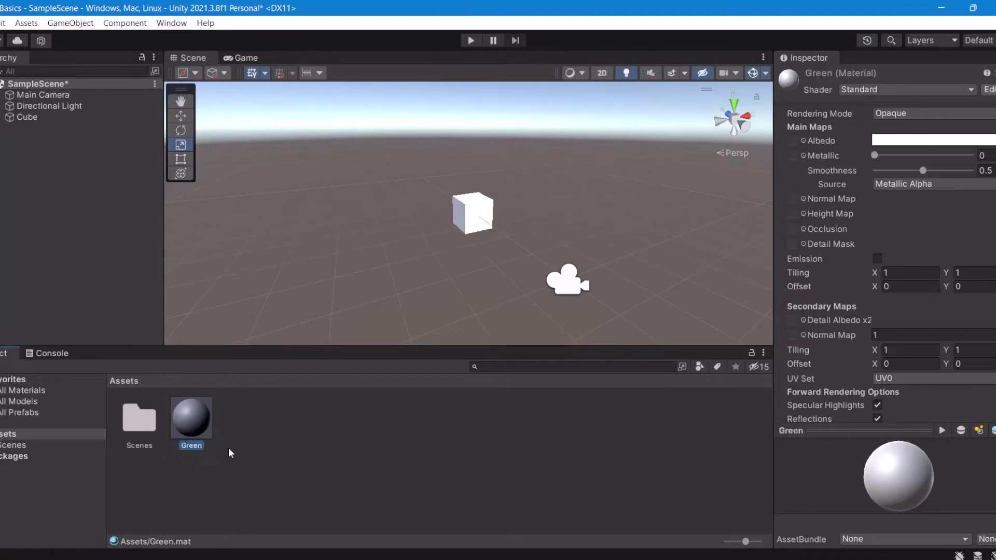
Set the Green material's albedo to a medium green, about 3DC646.
click(209, 415)
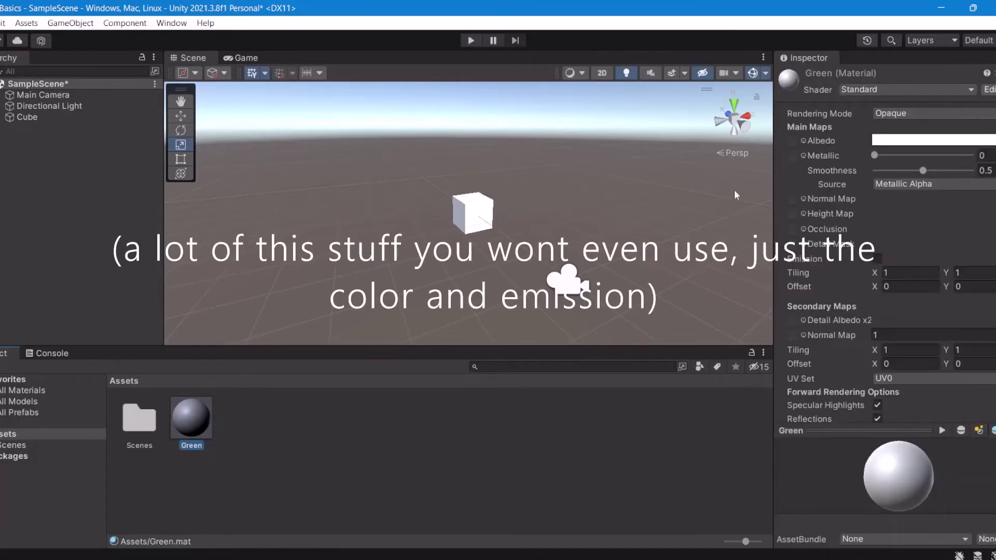
click(933, 142)
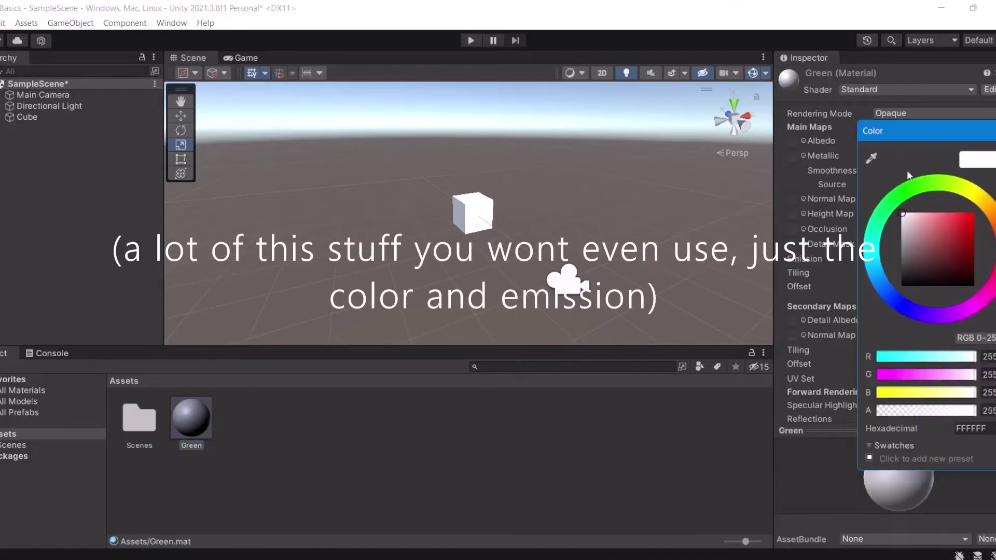
click(901, 194)
mouse_move(907, 213)
mouse_down()
mouse_move(968, 246)
mouse_move(917, 247)
mouse_move(953, 233)
mouse_up()
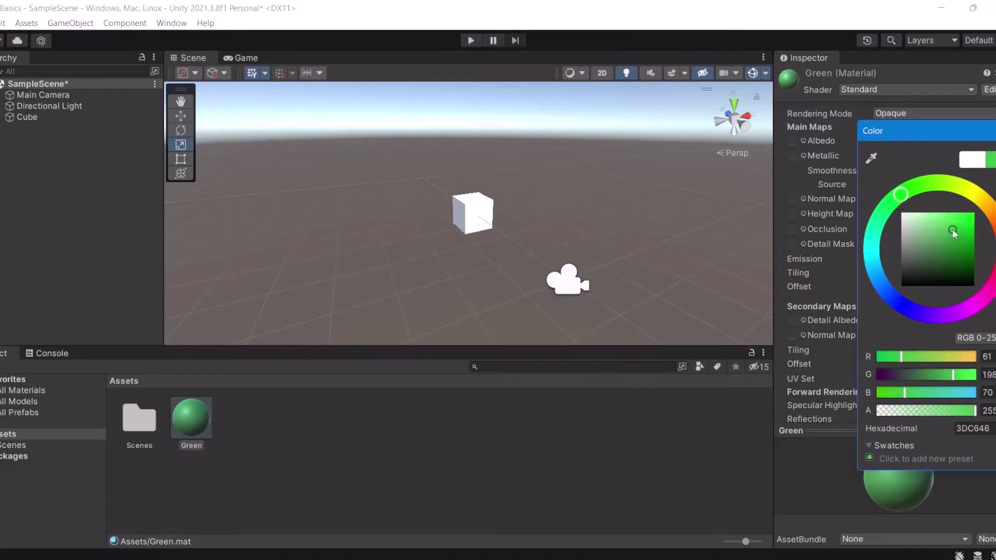
click(995, 131)
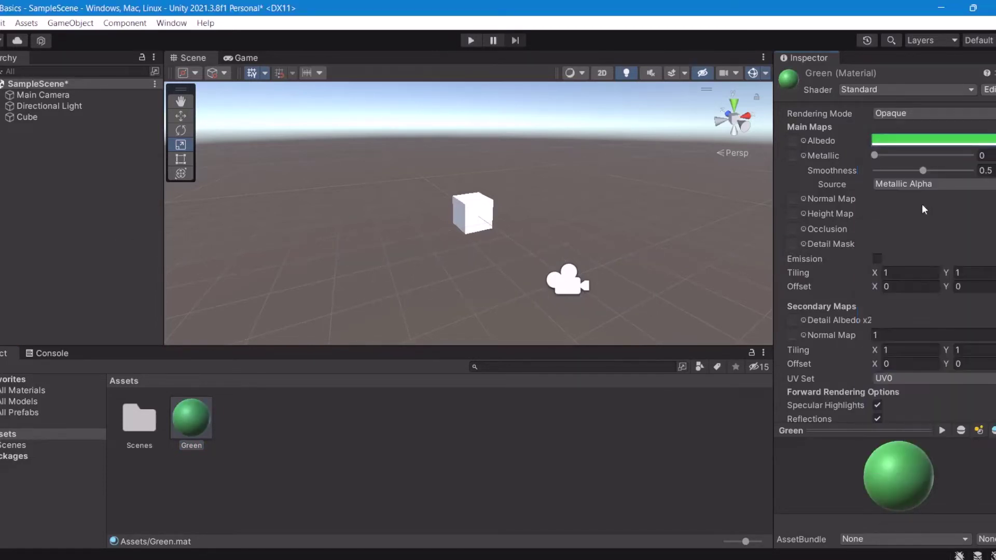
Enable emission on the Green material and give it a medium green emission color.
click(878, 258)
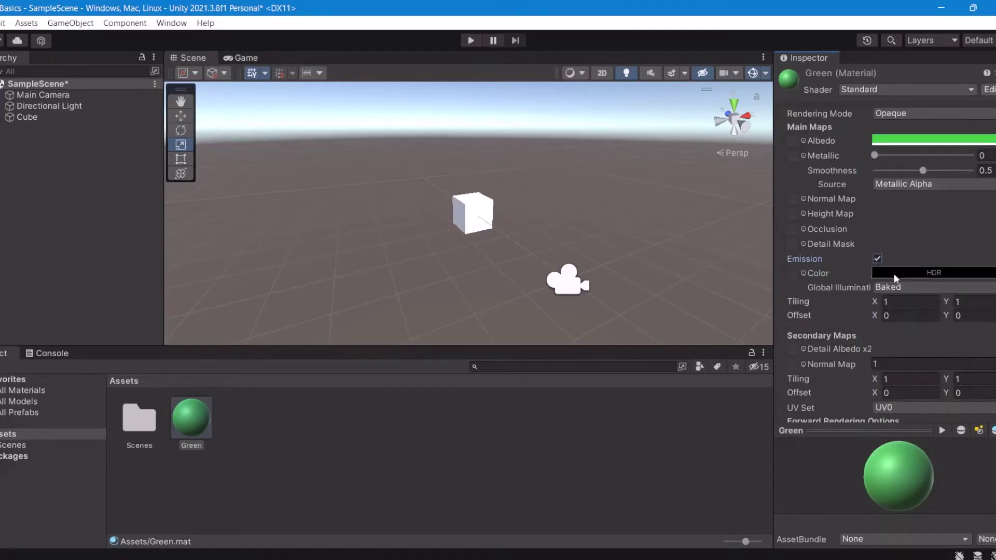
click(893, 273)
click(901, 285)
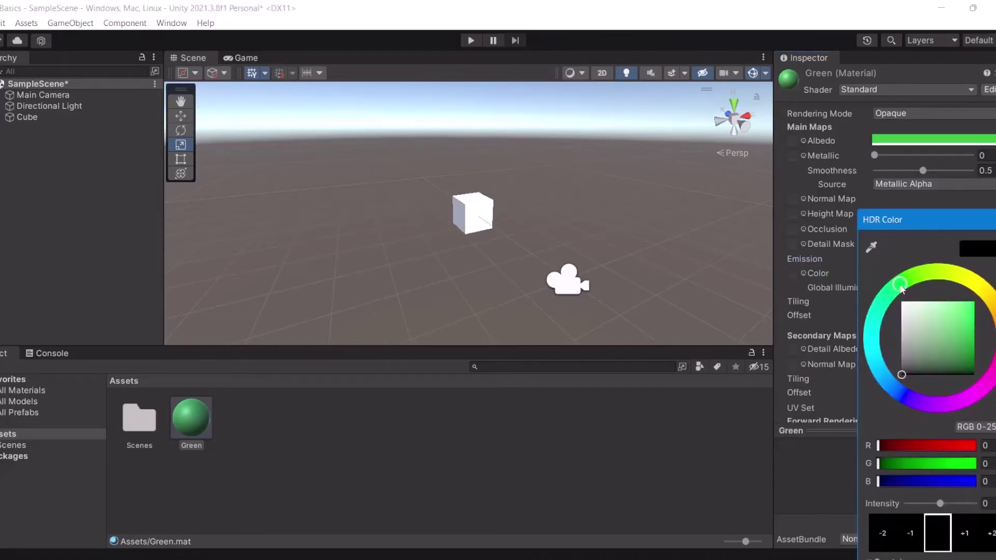
click(873, 306)
mouse_move(907, 315)
mouse_down()
mouse_move(952, 310)
mouse_move(901, 327)
mouse_move(943, 312)
mouse_move(981, 357)
mouse_move(958, 337)
mouse_move(959, 353)
mouse_up()
click(898, 286)
click(759, 206)
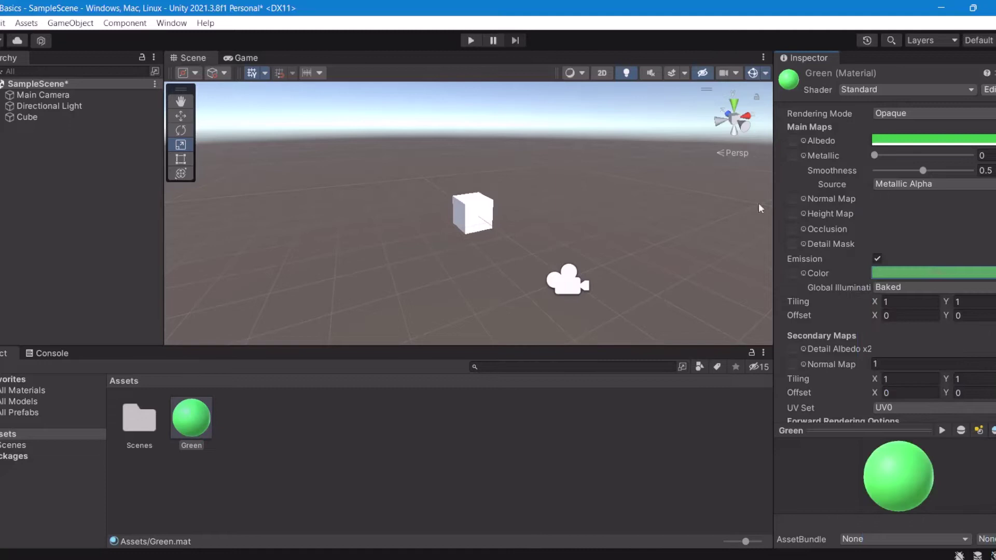
Apply the Green material to the cube in the scene and select the cube.
click(203, 410)
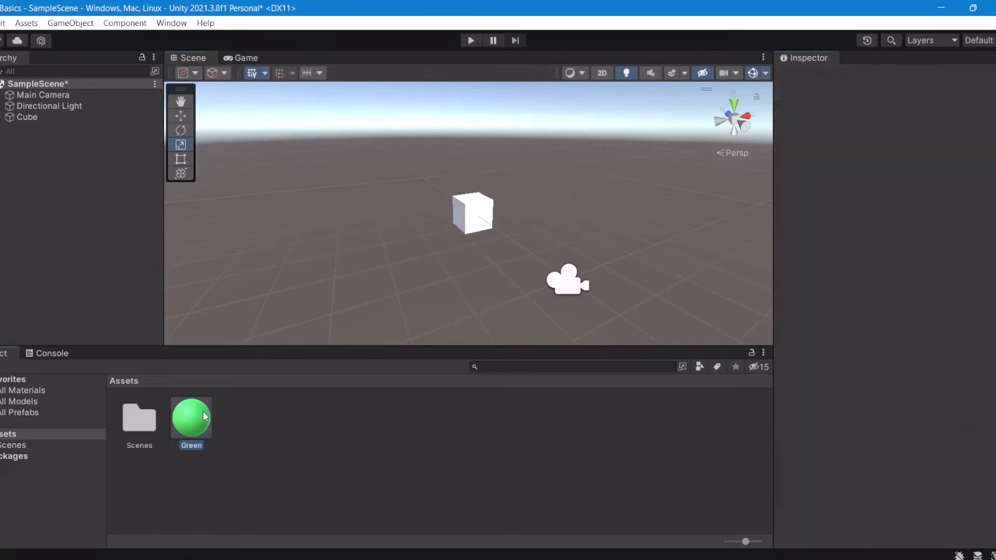
click(300, 291)
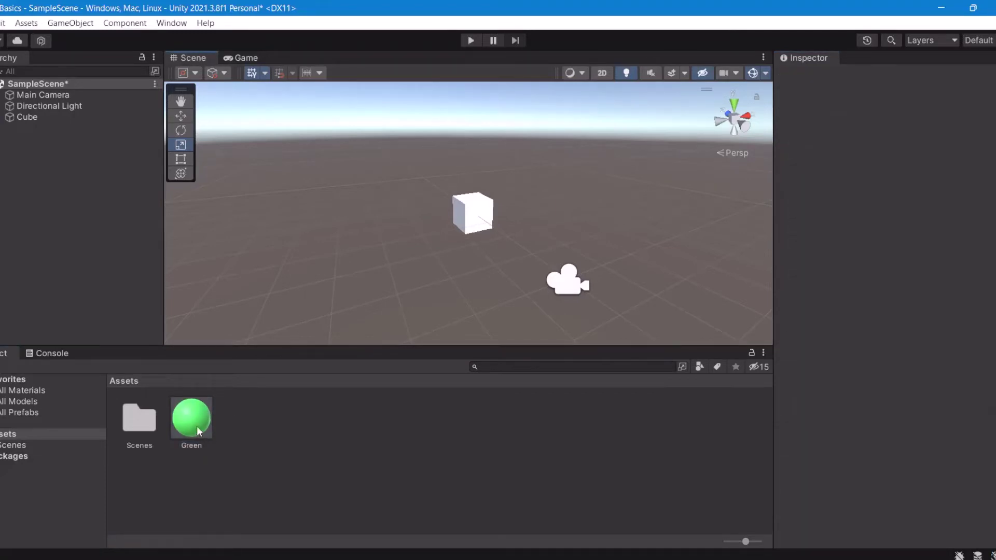
drag(198, 428, 329, 288)
drag(395, 245, 23, 119)
click(467, 218)
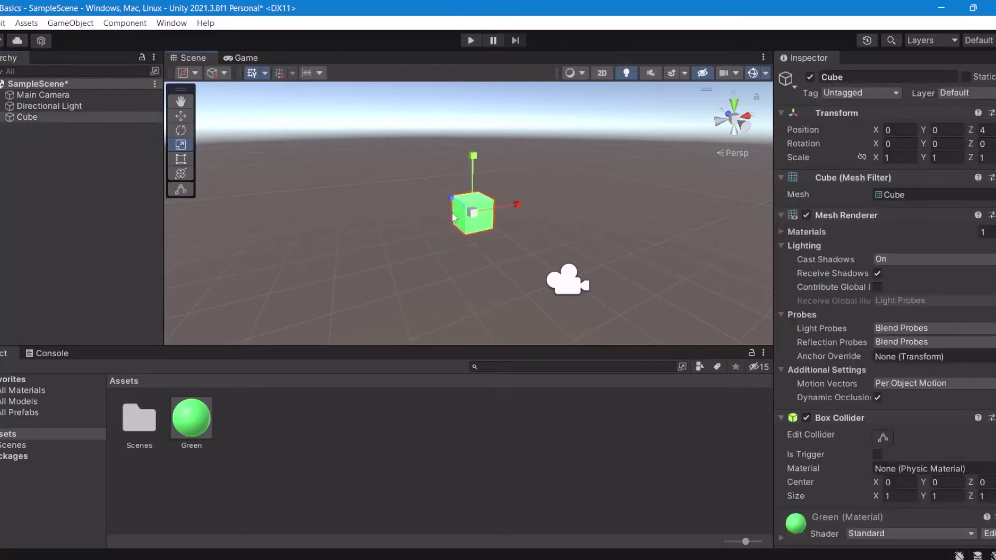
Move the green cube up along Y to about 1.25.
click(413, 242)
right_drag(410, 237, 286, 262)
key(w)
key(d)
key(s)
click(445, 207)
right_drag(445, 206, 425, 232)
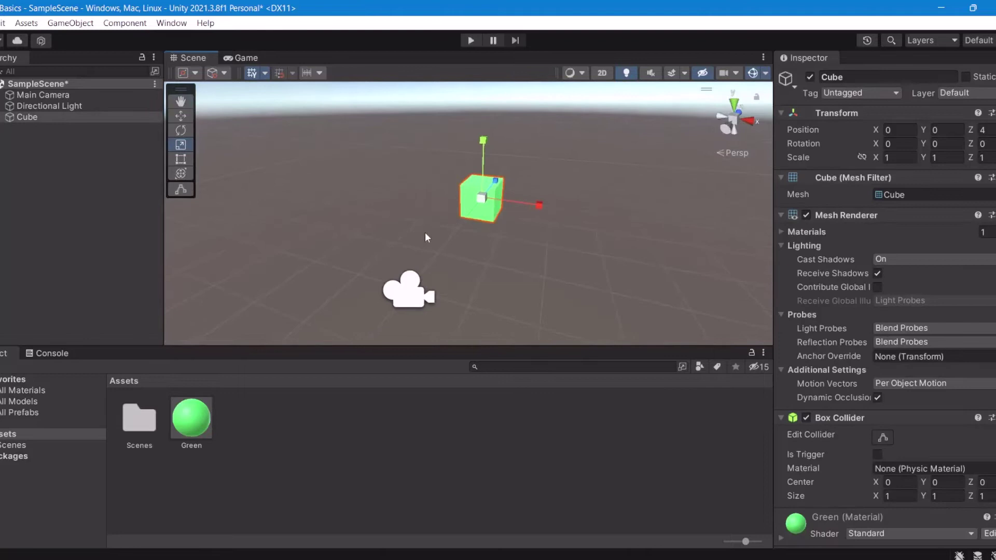
click(444, 224)
click(473, 202)
drag(484, 161, 475, 119)
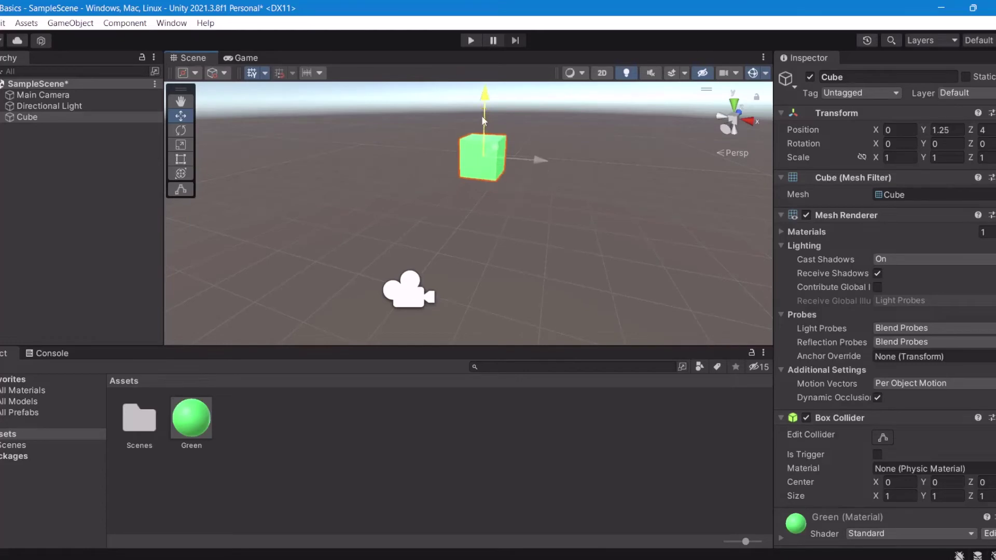
Duplicate the green cube and move the copy down along Y so it sits directly beneath the original.
click(540, 179)
right_drag(540, 179, 465, 161)
key(w)
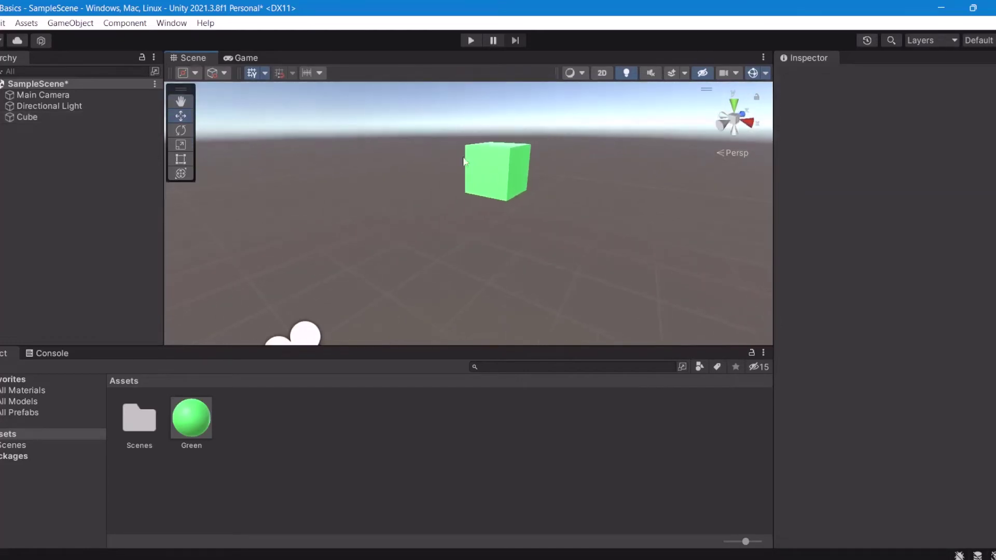
click(514, 187)
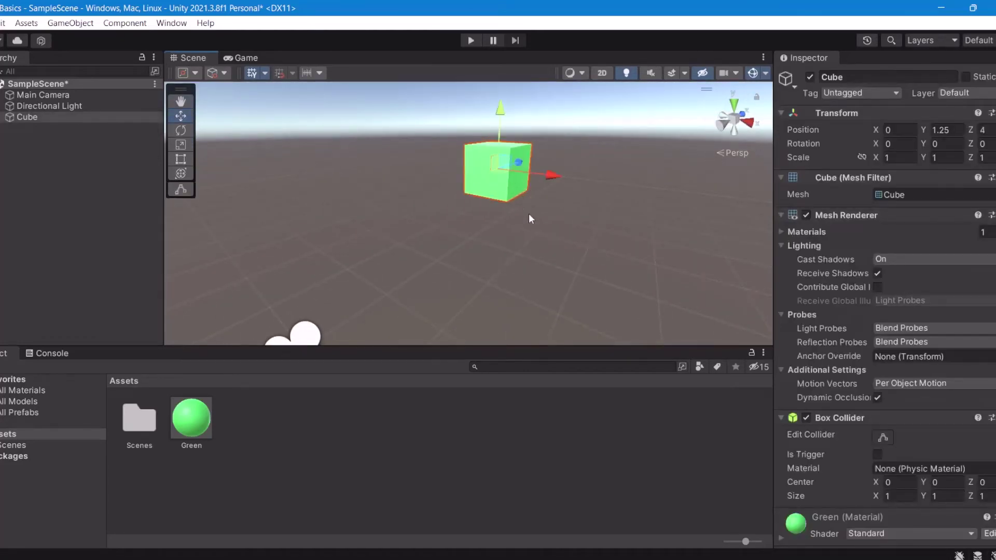
click(487, 204)
click(503, 166)
key(ctrl+d)
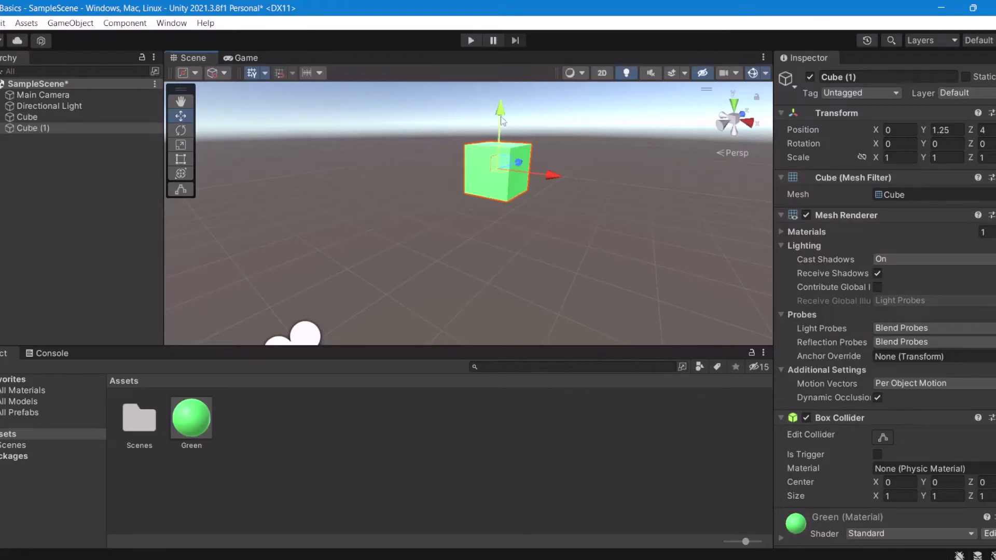
drag(502, 121, 506, 157)
click(443, 328)
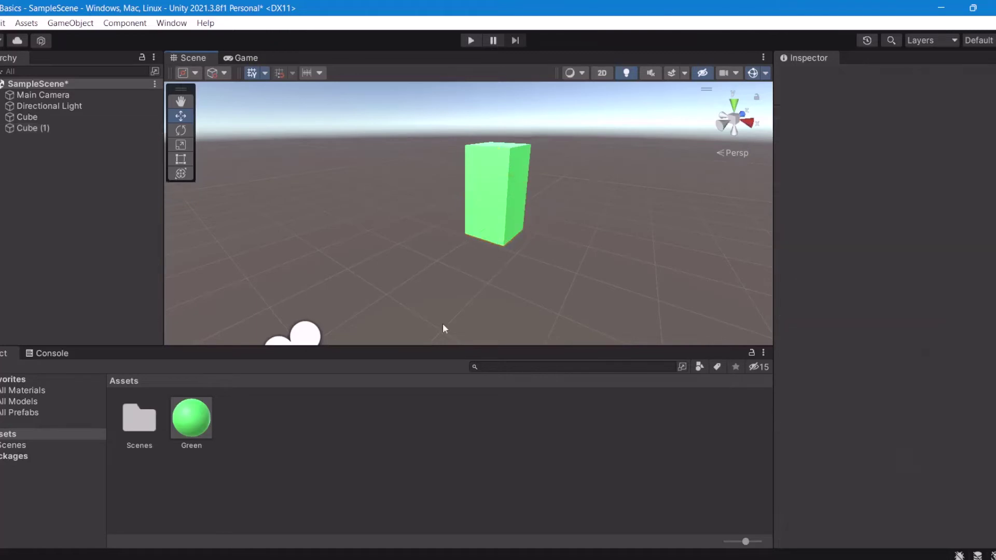
Create a second material in the Assets folder and name it Brown.
right_click(235, 409)
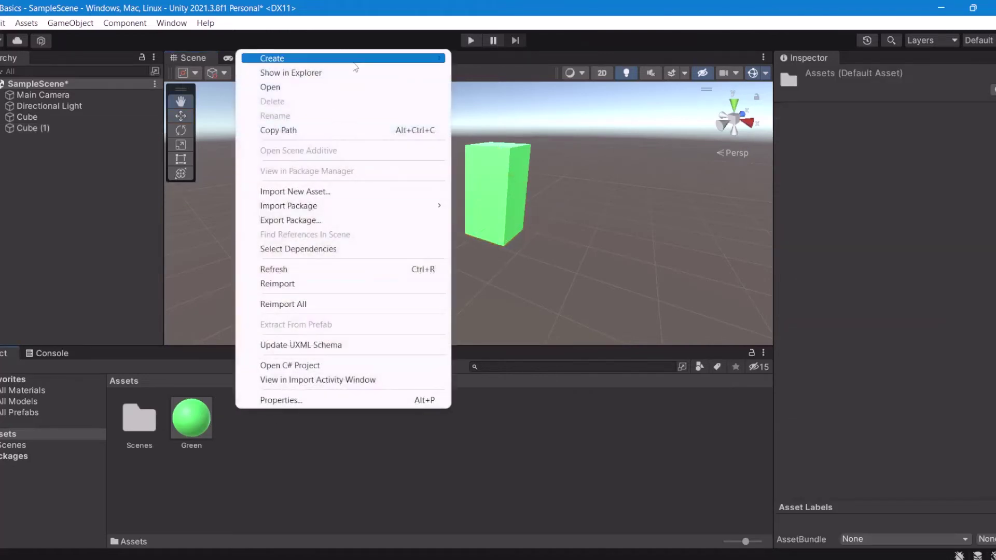
mouse_move(355, 66)
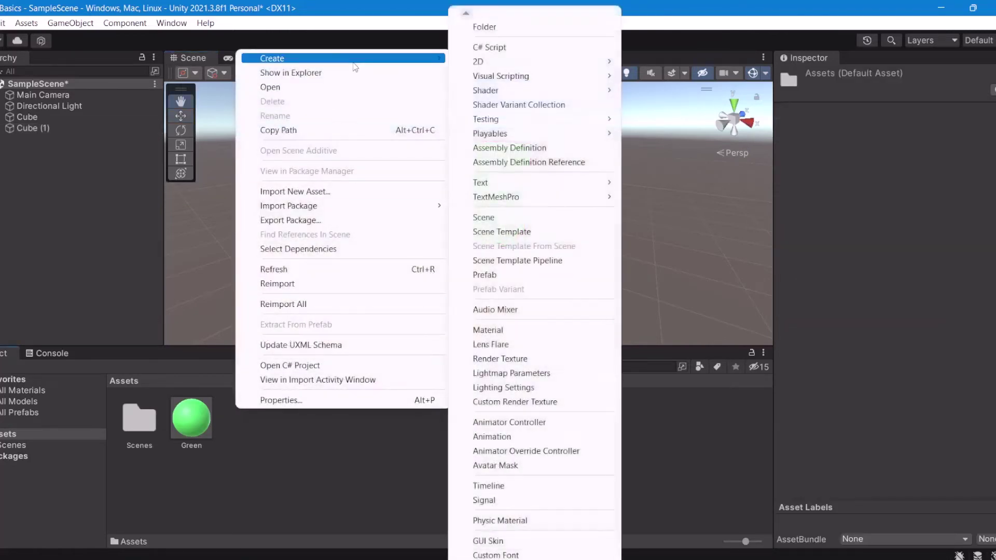
click(509, 334)
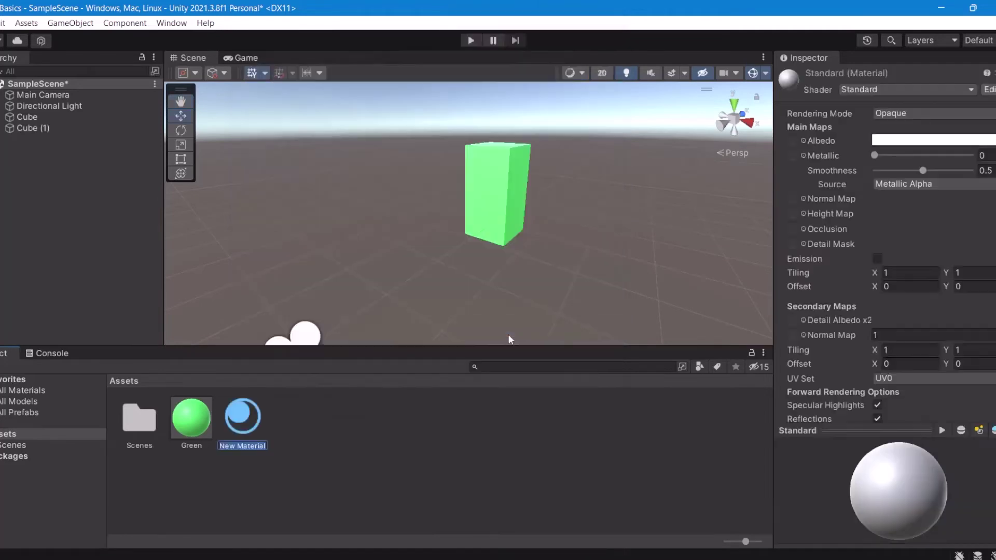
key(BackSpace)
key(Return)
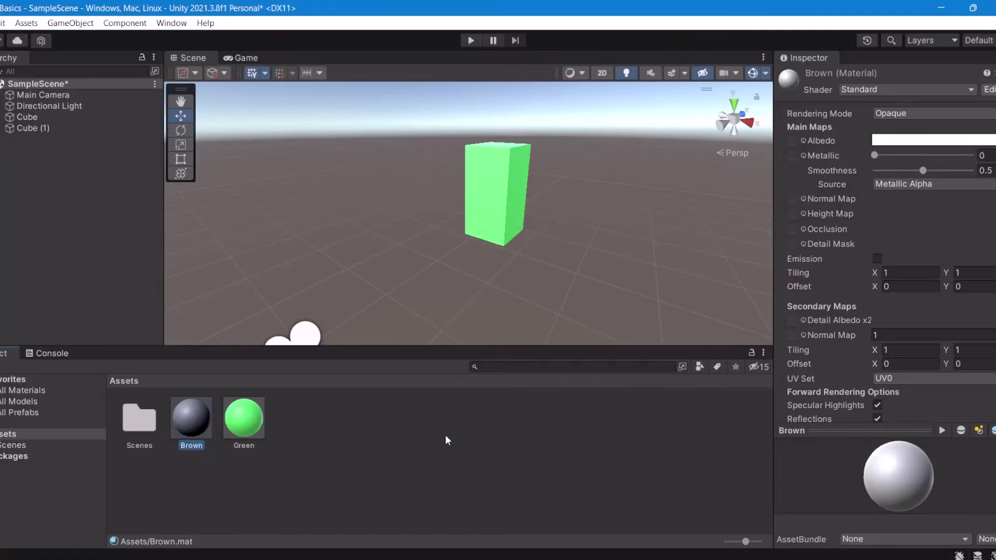
Set the Brown material's albedo to an orange-brown, about A44E1A.
click(918, 141)
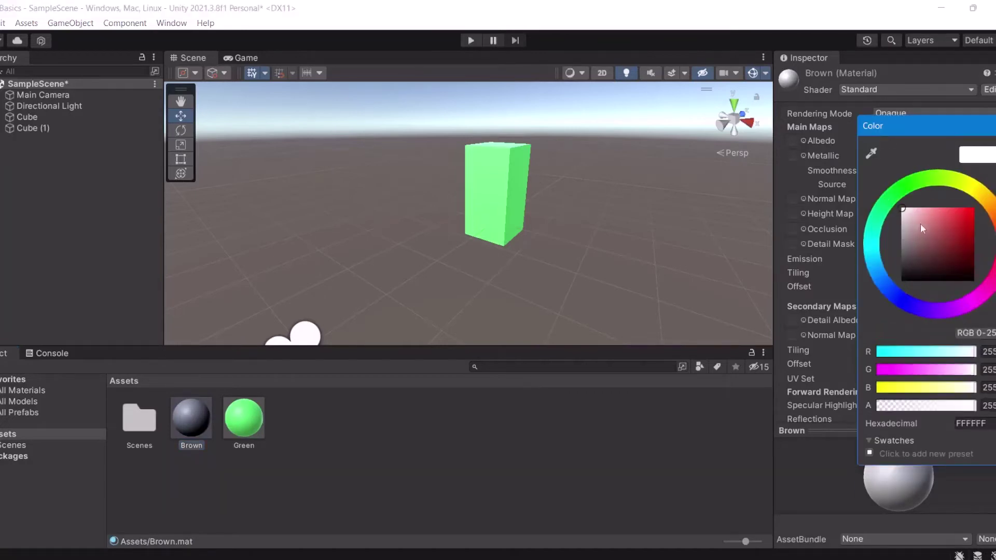
click(993, 221)
mouse_move(966, 240)
mouse_down()
mouse_move(962, 257)
mouse_move(965, 236)
mouse_up()
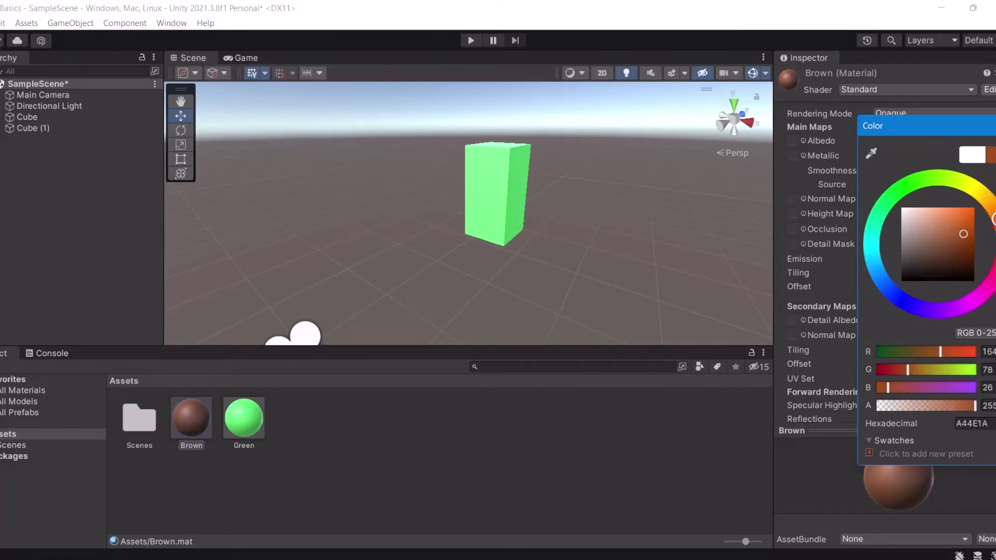
click(927, 223)
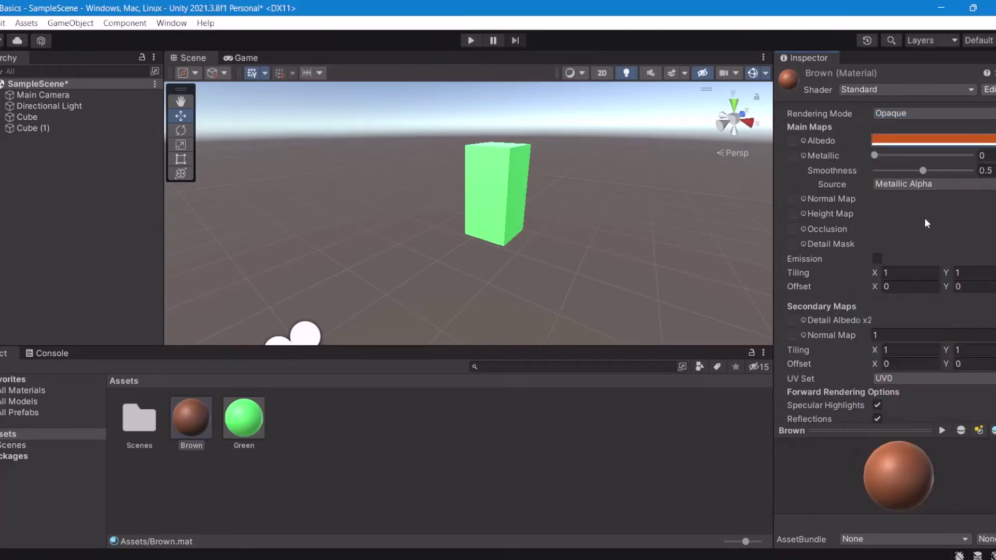
Enable a reddish-brown emission of about RGB 82, 19, 9 on the Brown material and apply it to the lower cube.
click(877, 259)
click(900, 273)
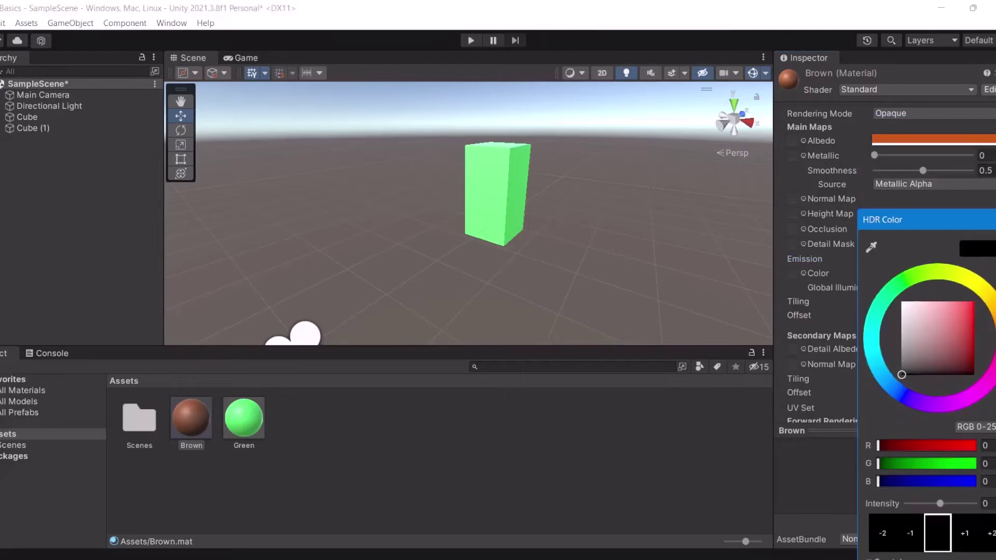
click(961, 338)
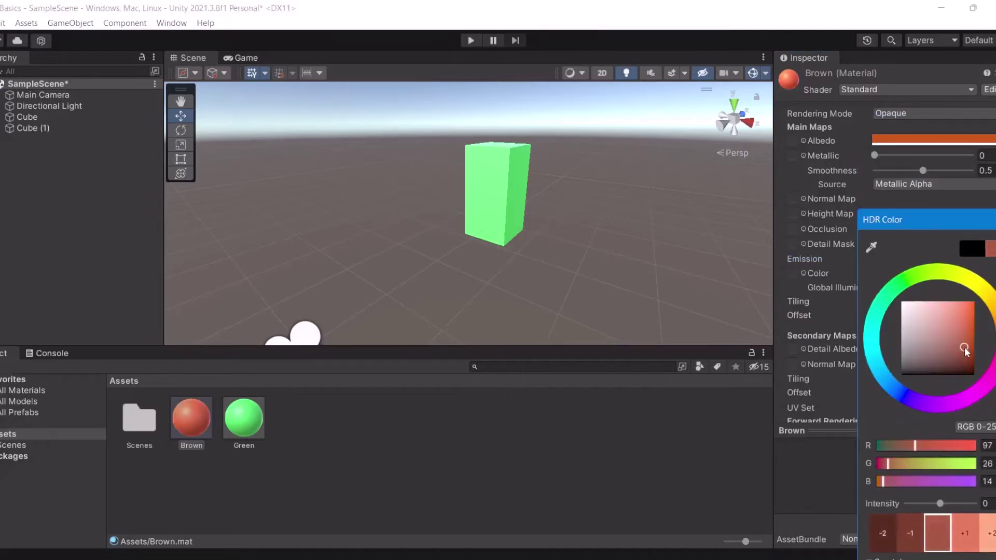
drag(963, 339, 967, 352)
drag(191, 418, 481, 205)
Darken the Brown material's emission color to about RGB 34, 9, 5 and lower its smoothness.
click(929, 273)
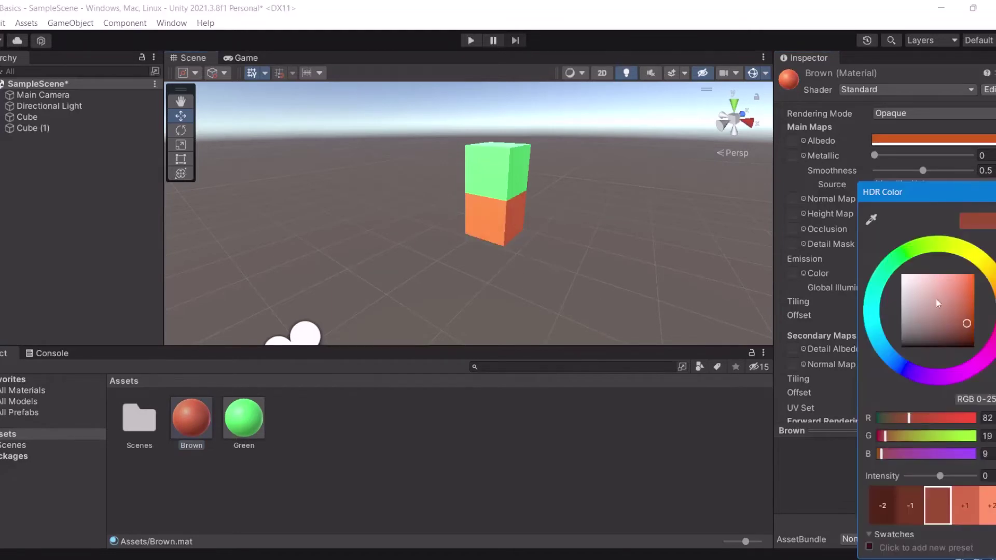
drag(964, 321, 966, 340)
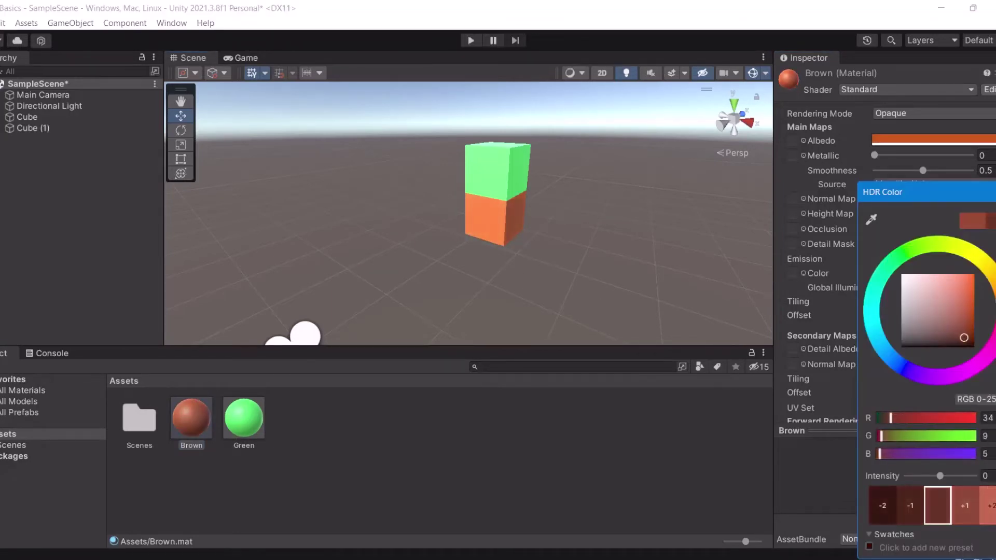
click(946, 180)
drag(926, 171, 886, 172)
Lower the smoothness of the Green material used on the upper cube.
click(506, 176)
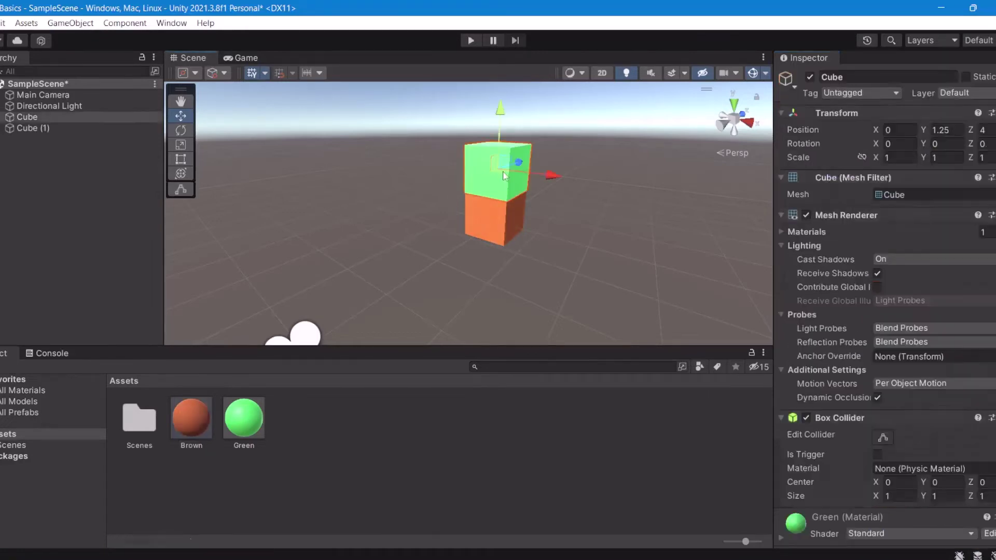
click(244, 419)
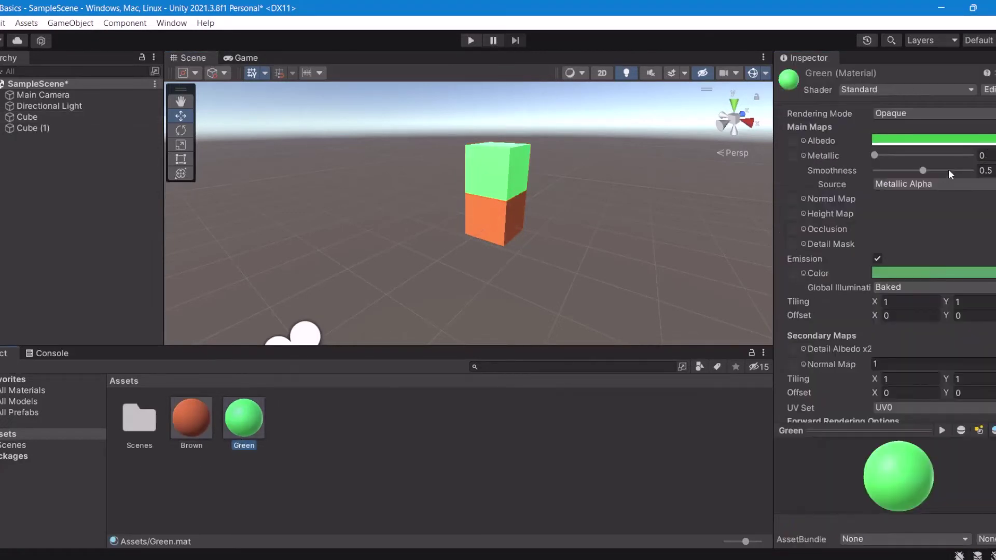
drag(927, 170, 879, 170)
Scale the lower brown cube into a narrow upright trunk, about 0.43 wide and 1.76 high.
click(620, 205)
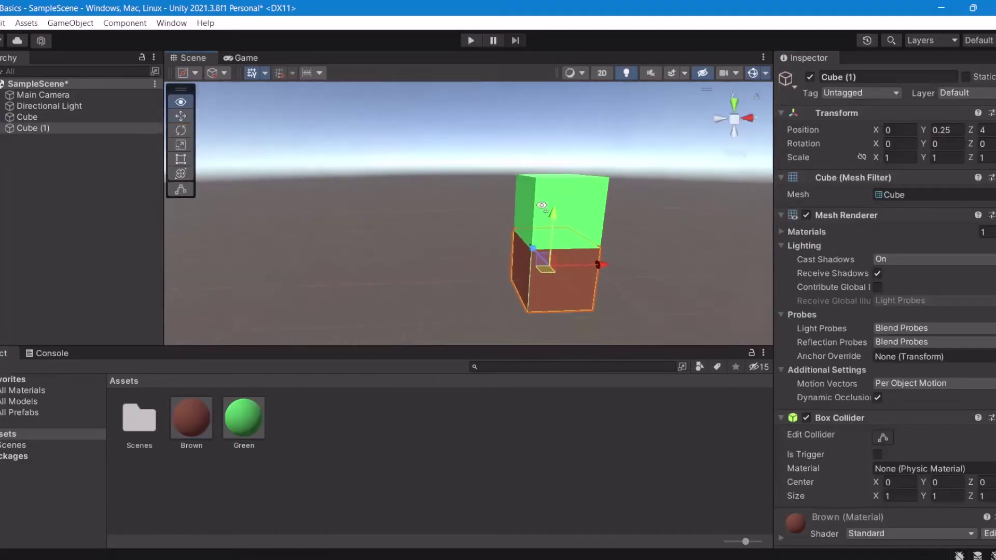
key(r)
alt+drag(597, 262, 586, 218)
scroll(586, 236, up, 6)
scroll(579, 216, down, 5)
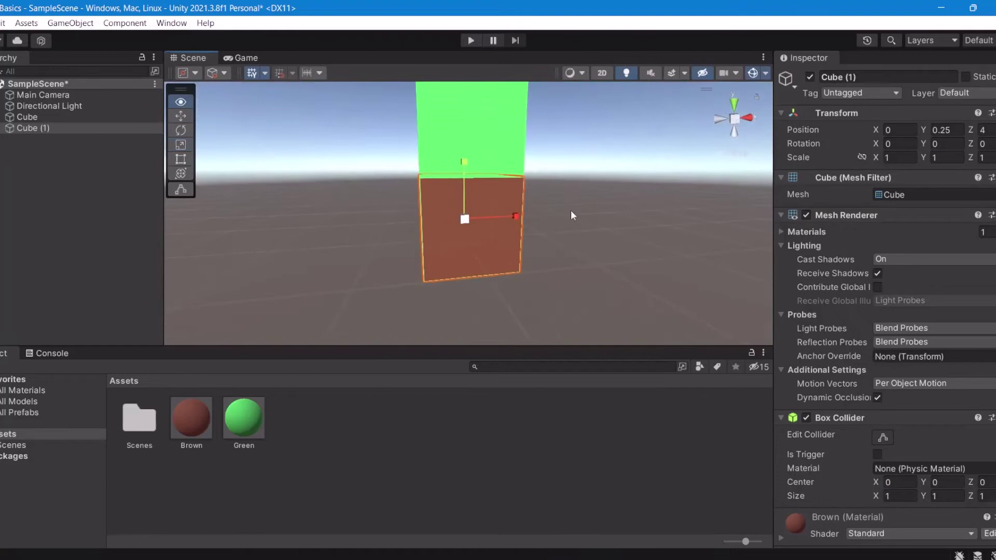
drag(468, 220, 467, 221)
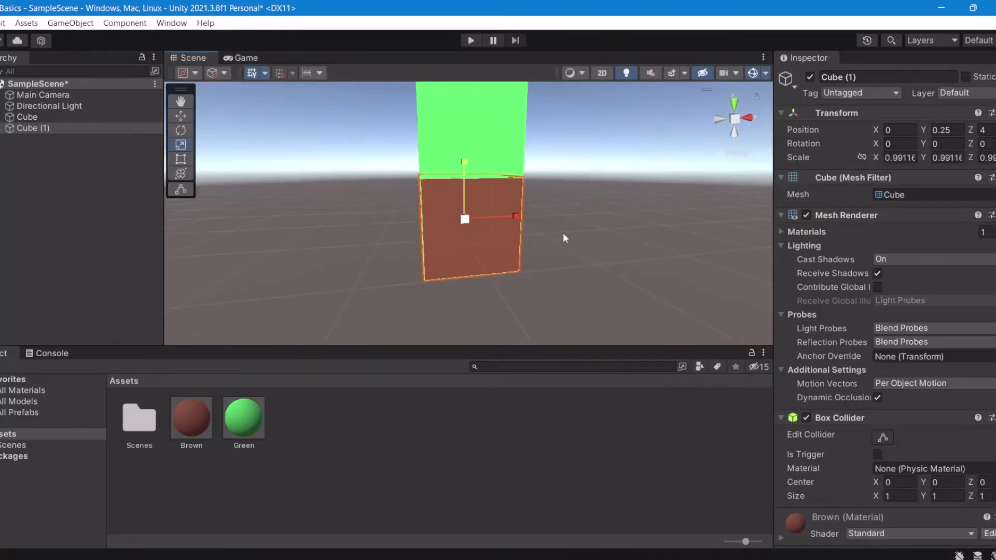
alt+drag(565, 238, 627, 216)
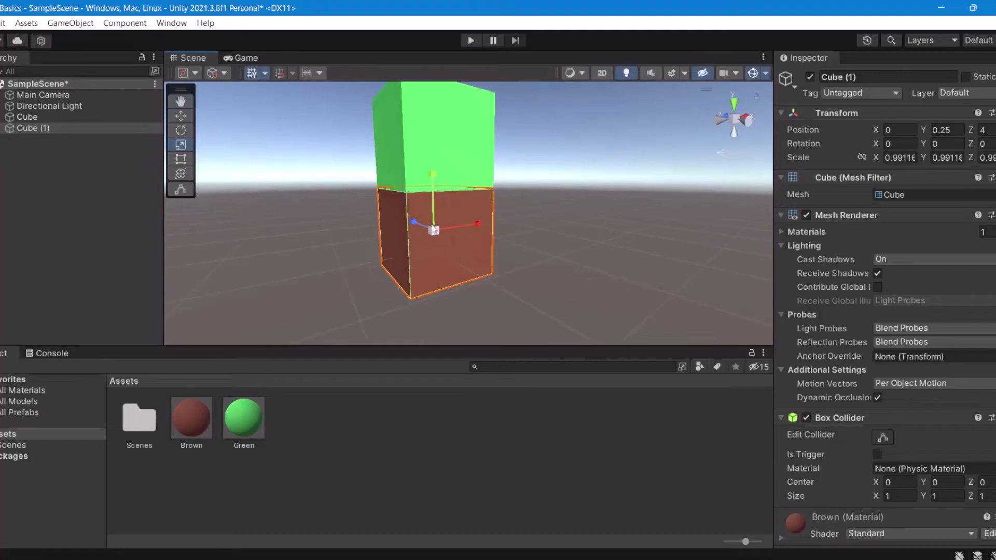
drag(434, 233, 414, 265)
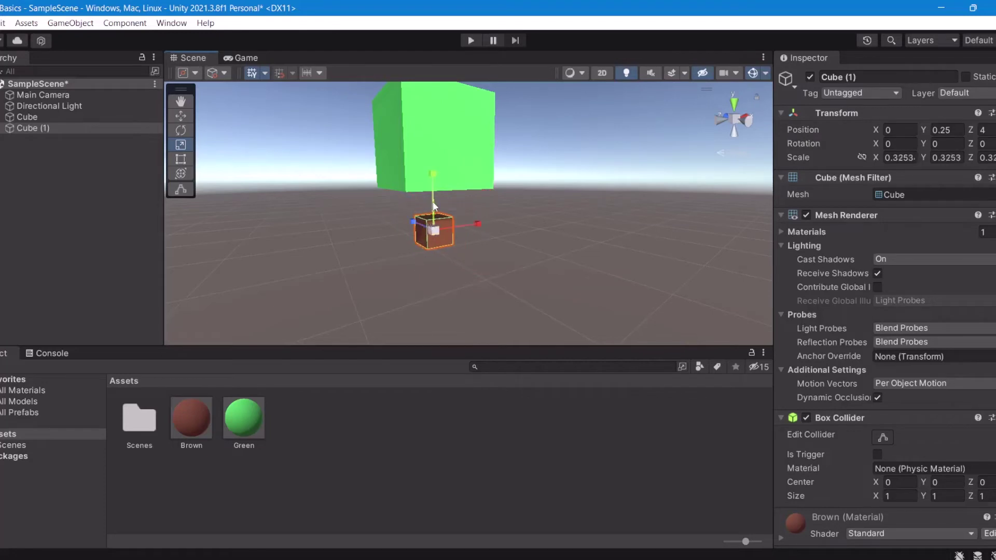
drag(435, 229, 456, 50)
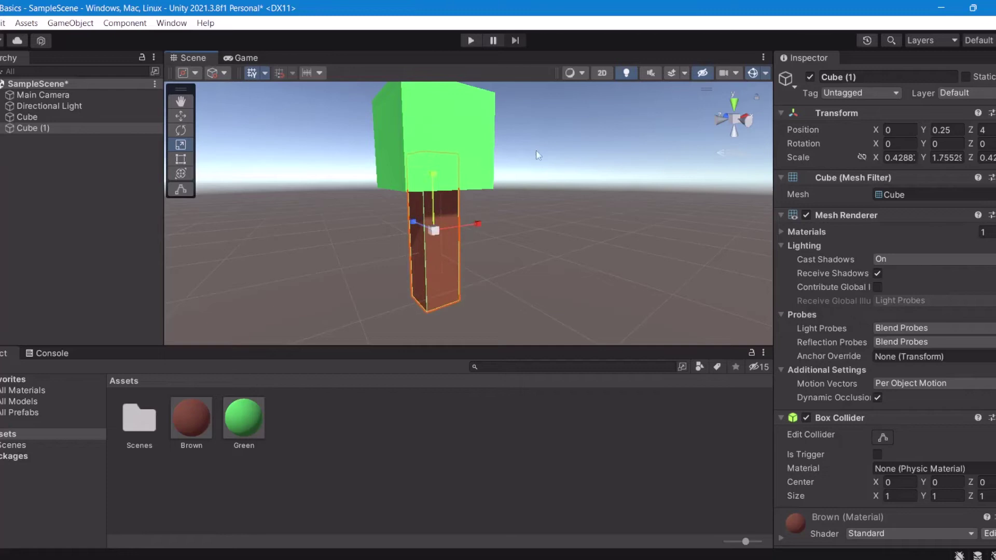
Lengthen the brown trunk vertically so it extends further below the green cube.
click(537, 151)
right_drag(536, 150, 403, 161)
alt+drag(403, 162, 375, 215)
click(376, 215)
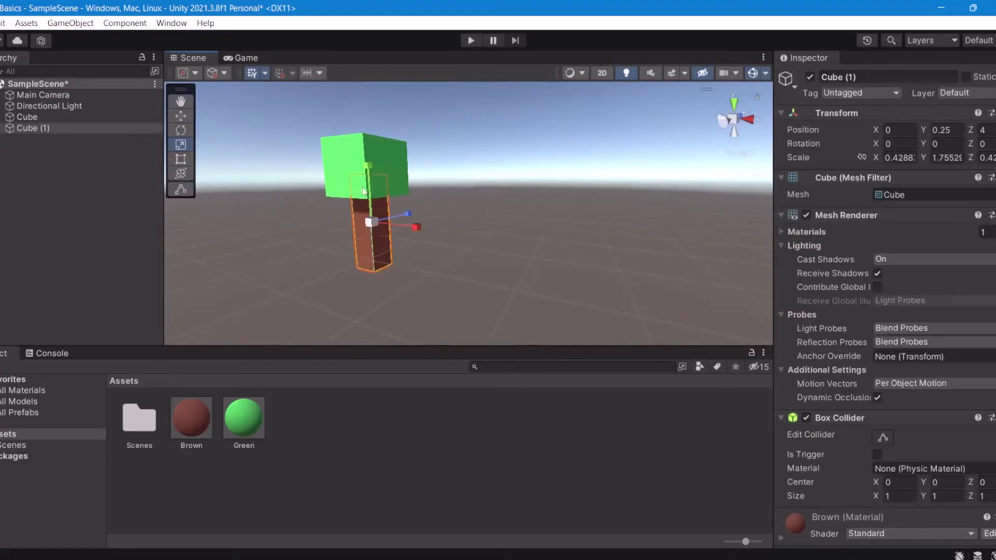
click(488, 195)
mouse_move(488, 195)
alt+mouse_down()
mouse_move(534, 185)
mouse_move(663, 220)
mouse_move(558, 189)
mouse_move(506, 201)
alt+mouse_up()
drag(338, 181, 418, 248)
click(530, 251)
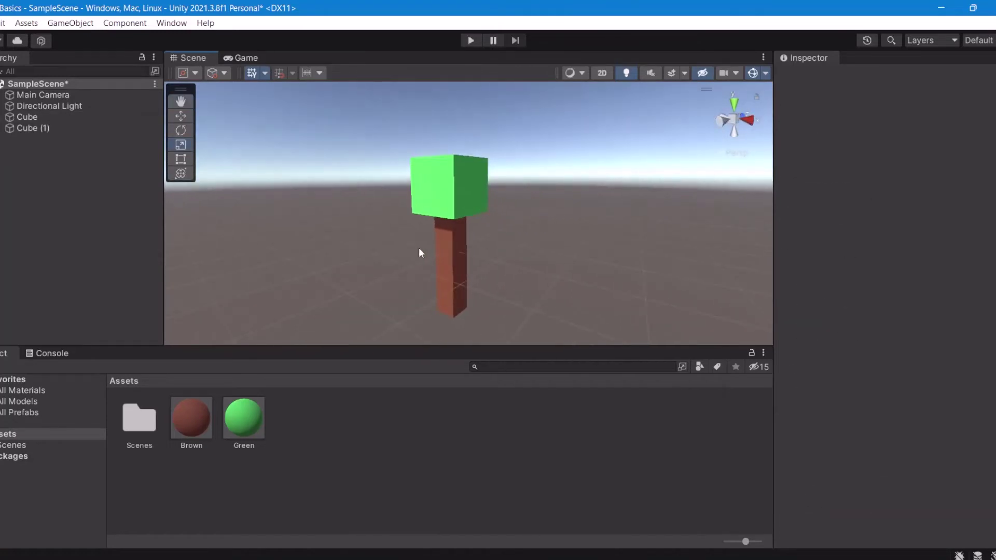
Disable Receive Shadows and set Cast Shadows to Off on the upper green cube.
click(436, 222)
click(108, 143)
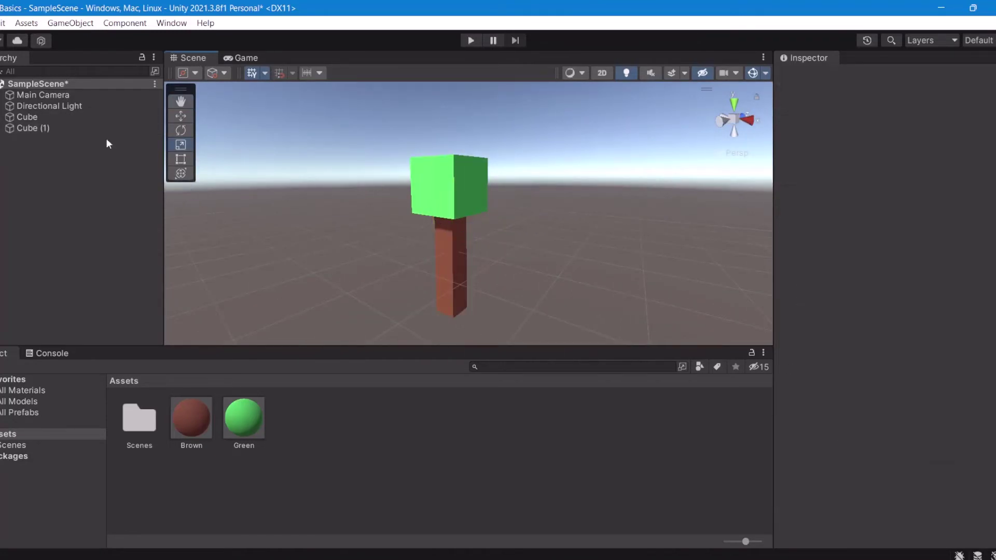
click(23, 117)
alt+drag(455, 219, 627, 219)
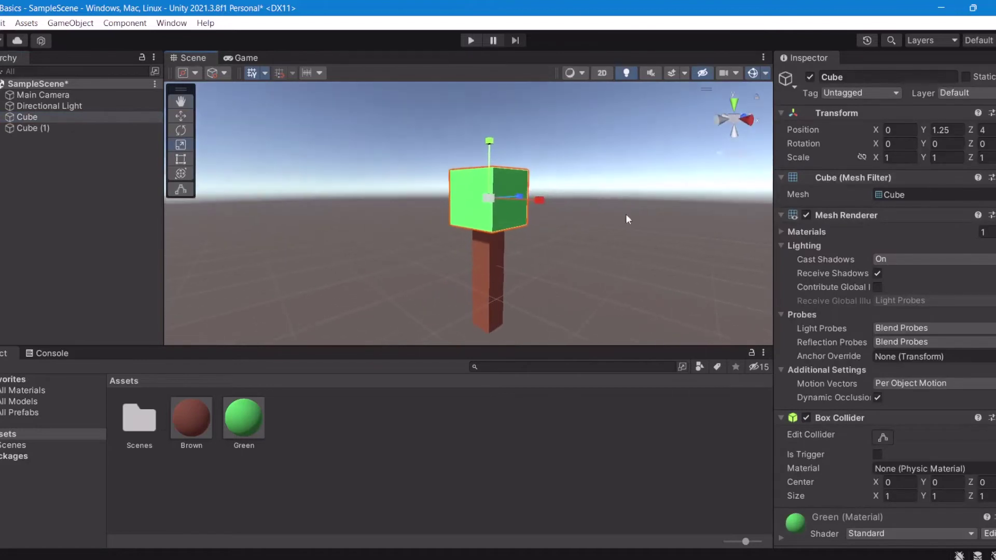
scroll(913, 294, down, 2)
scroll(915, 280, up, 2)
alt+drag(543, 225, 549, 224)
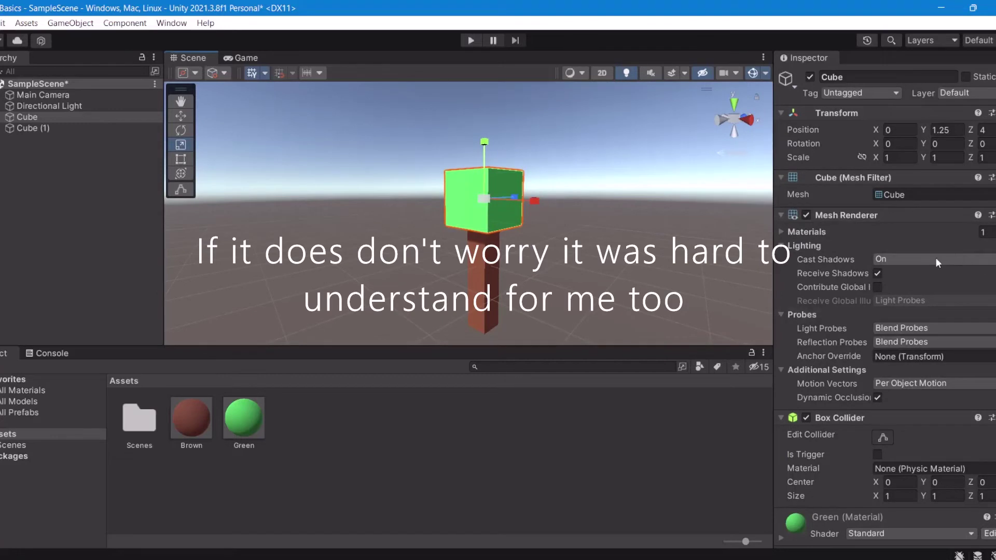
click(877, 274)
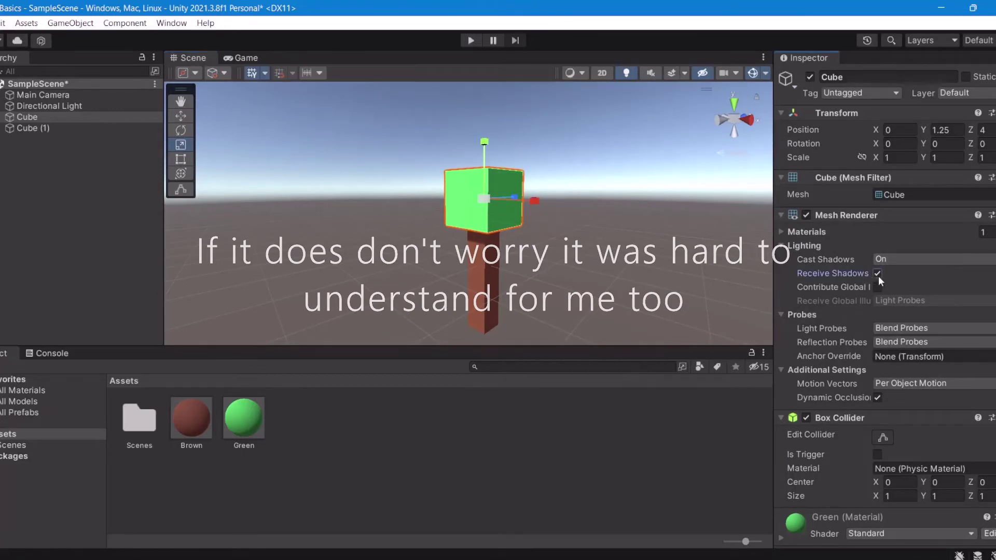
click(881, 261)
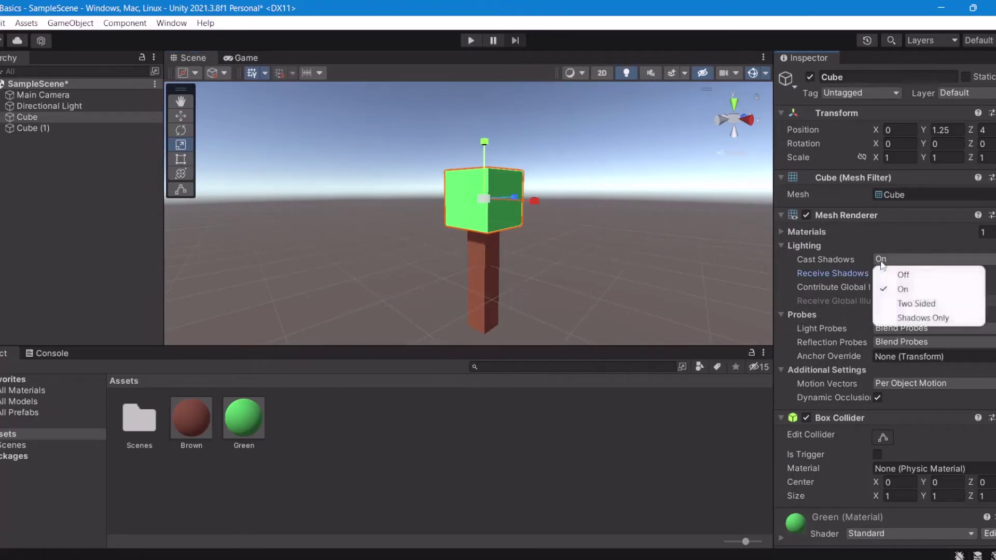
click(903, 275)
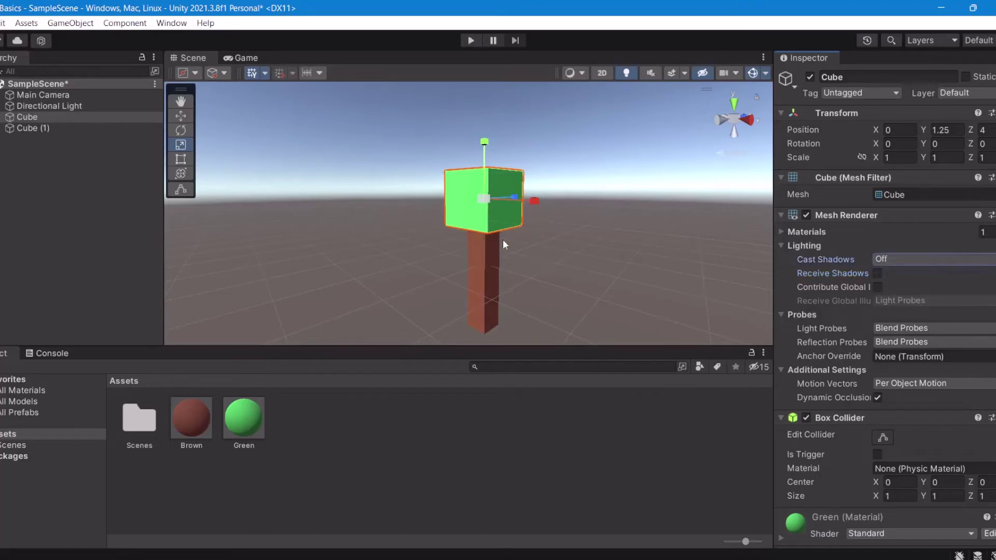
Switch the green cube's Cast Shadows to On and back to Off to compare the shading.
click(882, 260)
click(903, 283)
click(934, 259)
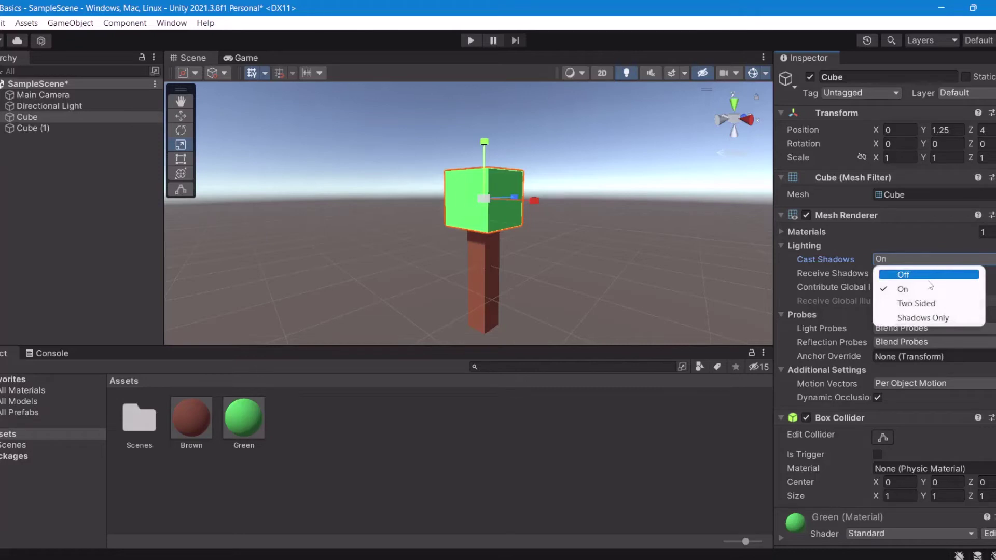
click(928, 277)
click(675, 265)
right_drag(675, 266, 621, 284)
alt+drag(622, 284, 452, 161)
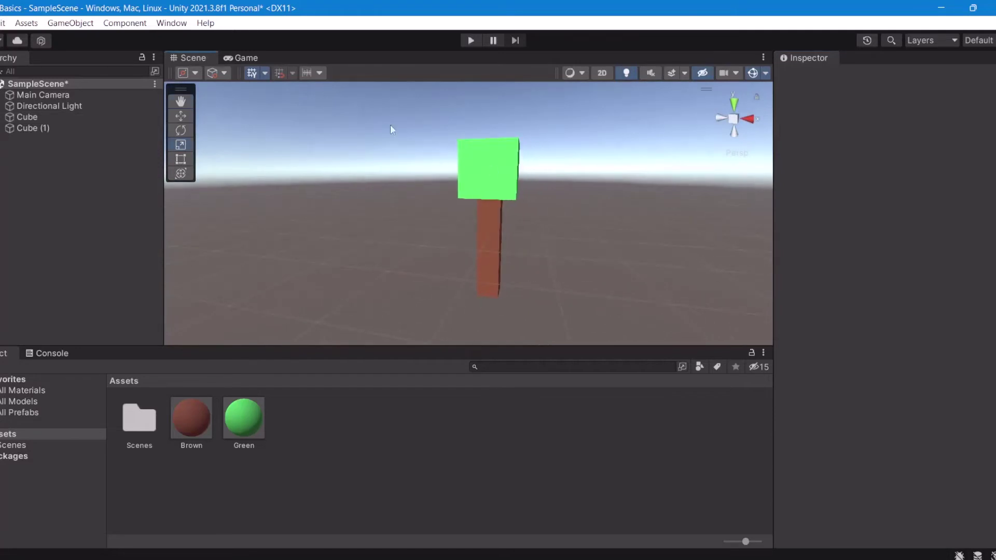
Duplicate the tree's green cube and trunk twice, placing one copy on each side of the original along the X axis.
drag(385, 182, 562, 314)
click(298, 251)
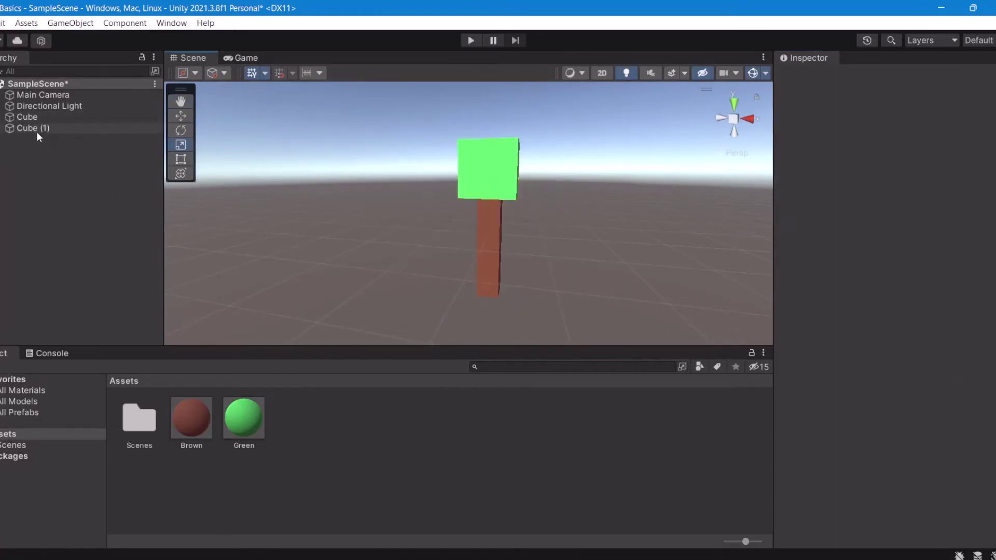
drag(403, 182, 585, 308)
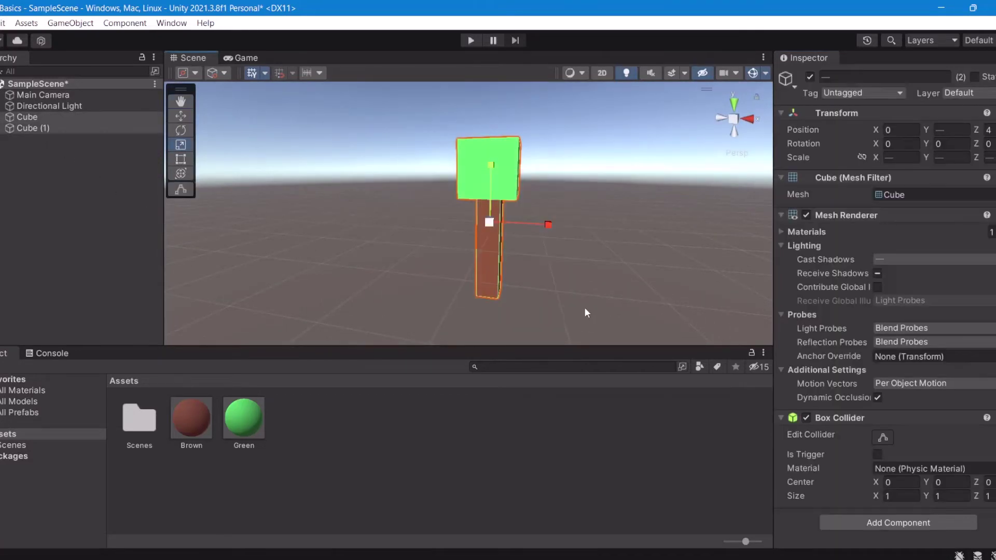
key(ctrl+d)
key(w)
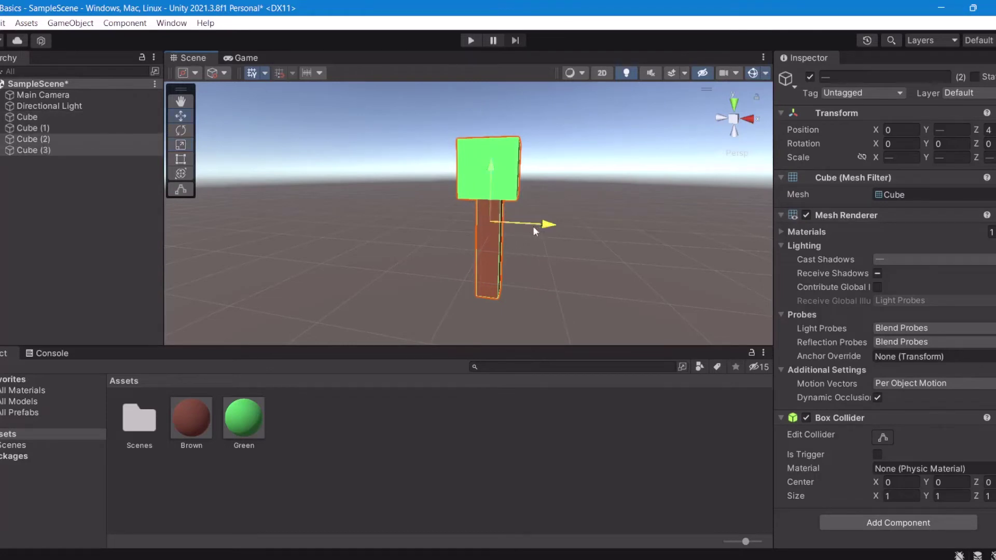
drag(536, 231, 655, 230)
key(ctrl+d)
click(539, 223)
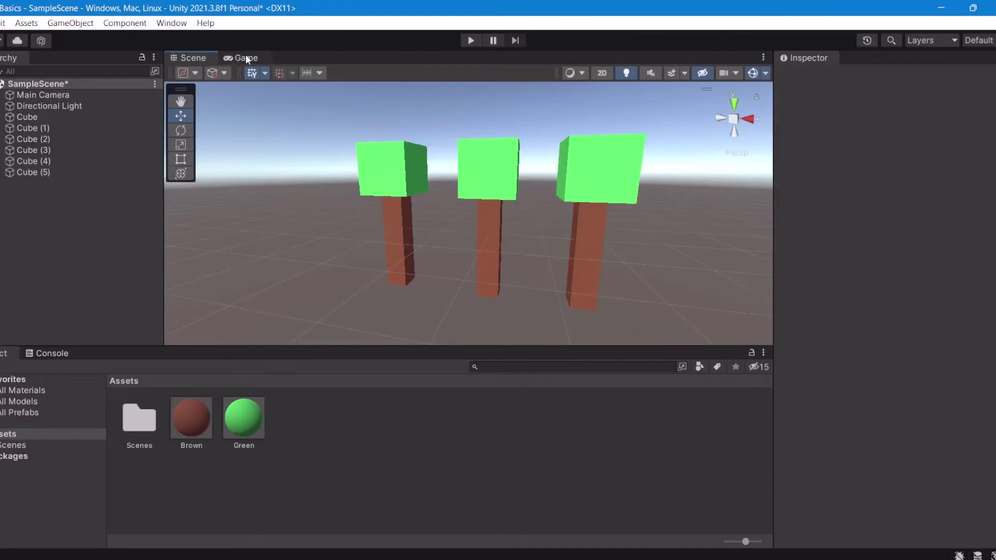
Run the scene in play mode to preview the three trees, then stop it.
click(471, 40)
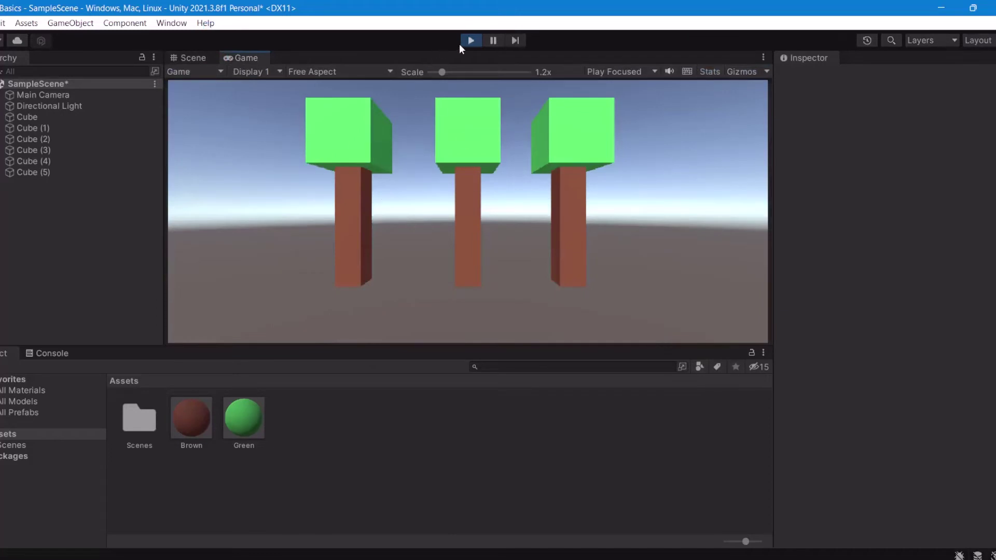
click(461, 42)
Move all three trees down and stretch them vertically by a factor of about 1.61, checking the camera view.
drag(335, 131, 737, 299)
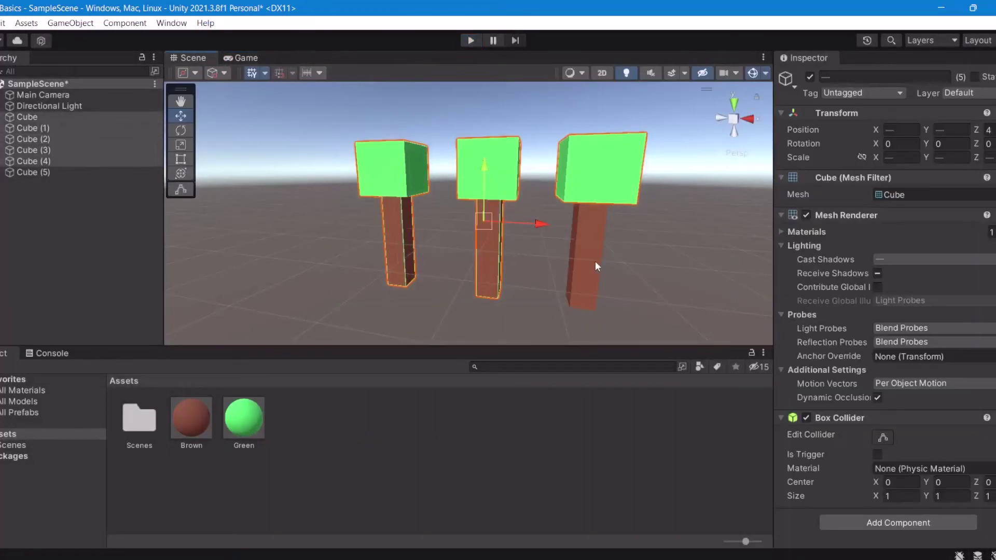
shift+click(596, 265)
drag(483, 165, 484, 187)
key(r)
click(725, 262)
right_drag(725, 263, 770, 269)
key(s)
click(245, 58)
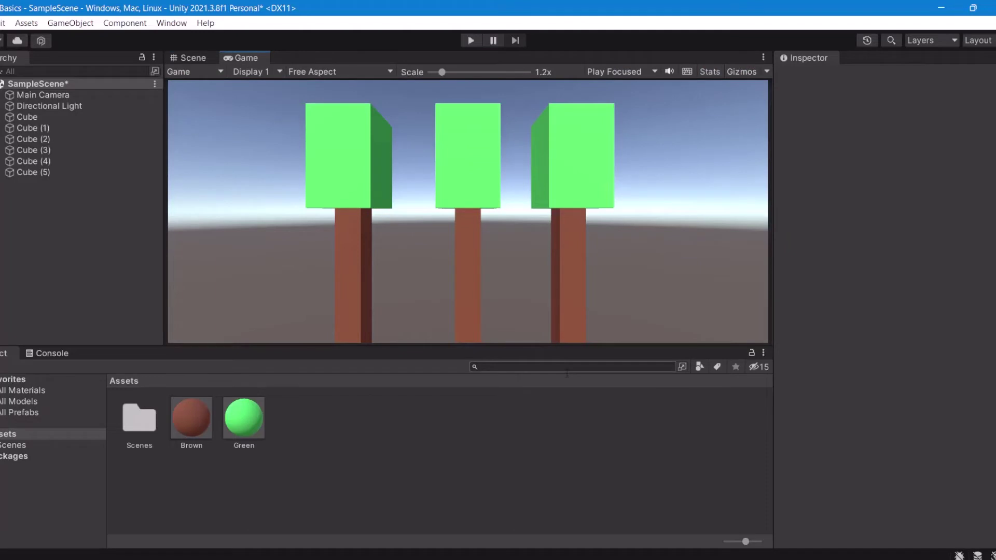
click(193, 58)
Delete the green cubes and trunks of the two outer trees, keeping only the middle tree.
click(403, 216)
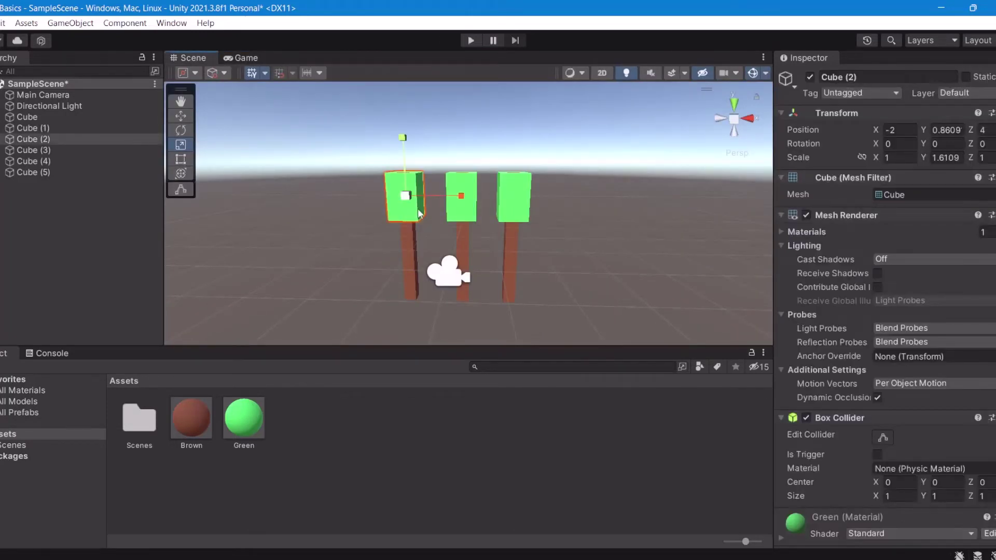
key(Delete)
click(413, 216)
key(Delete)
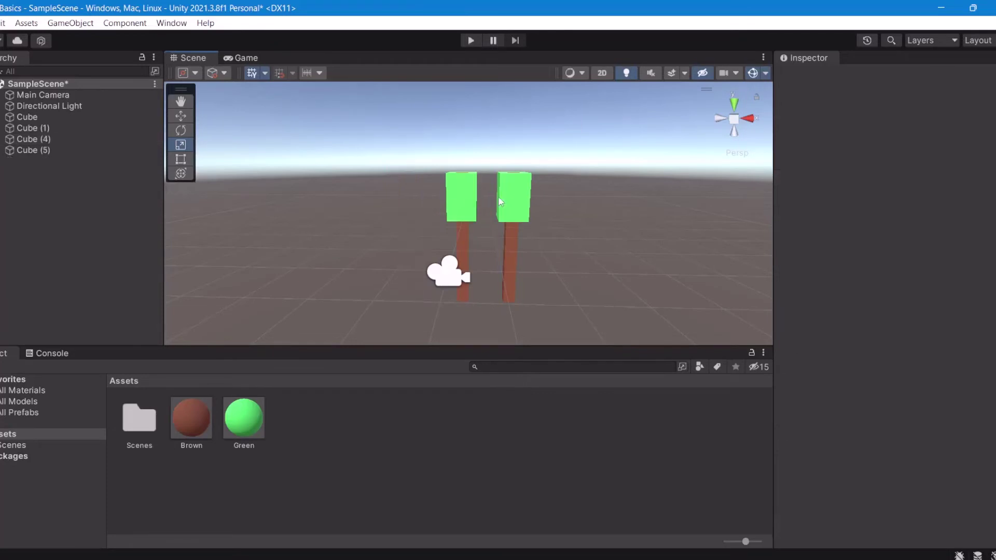
click(500, 202)
key(Delete)
click(509, 225)
key(Delete)
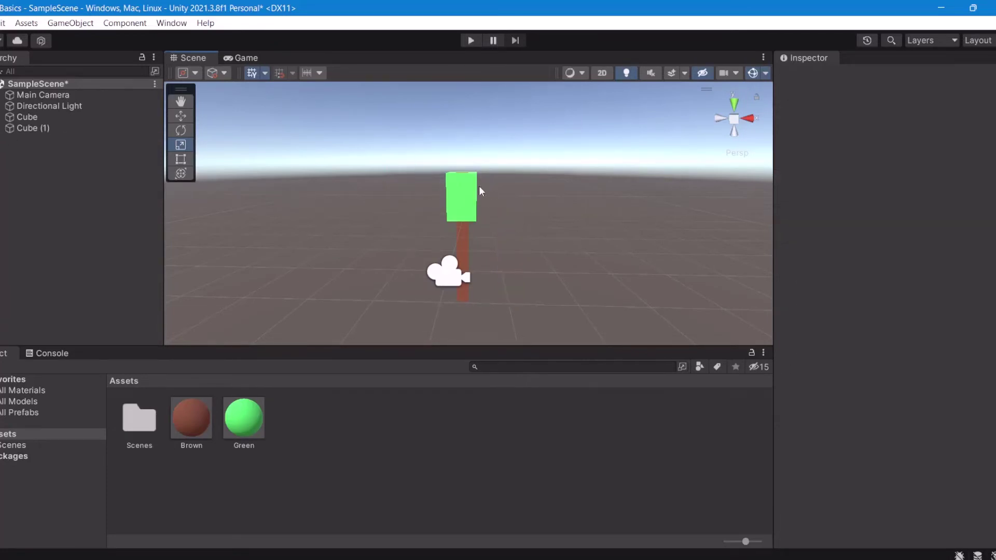
Raise the remaining tree's green cube to a Y position of about 1.11.
click(460, 198)
drag(463, 158, 462, 148)
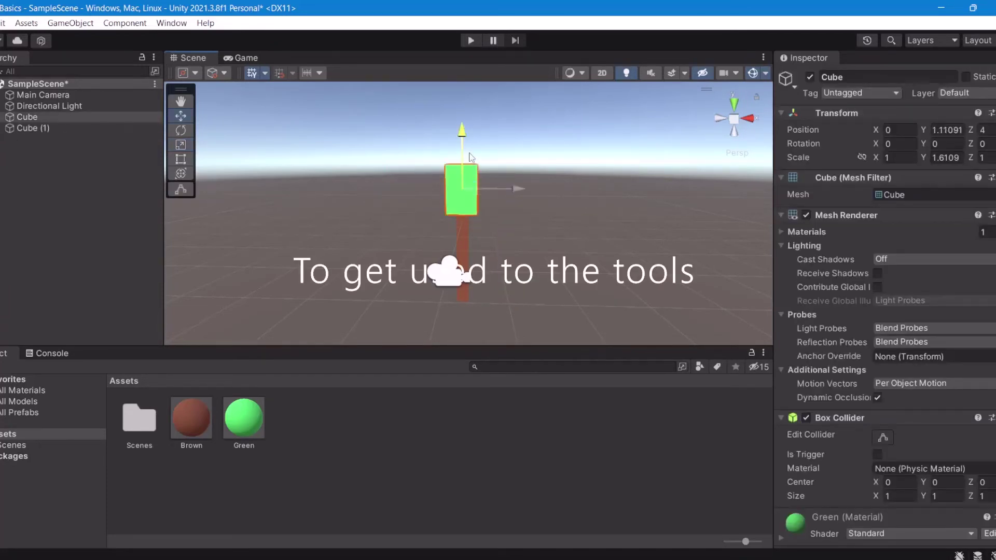
click(544, 200)
right_drag(544, 200, 425, 192)
alt+drag(424, 193, 365, 184)
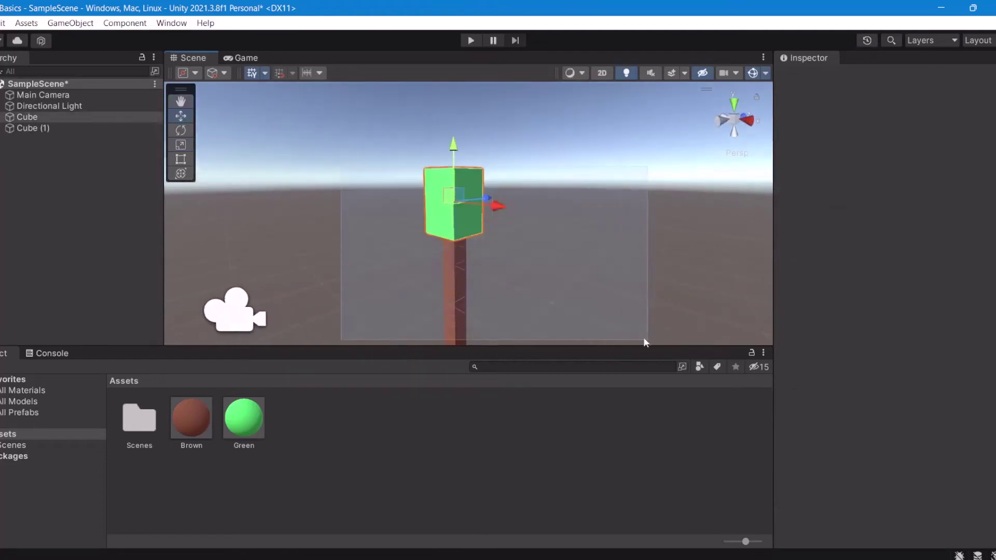
Scale the green cube and trunk down vertically together, bringing the trunk's Y scale to about 2.01.
click(454, 213)
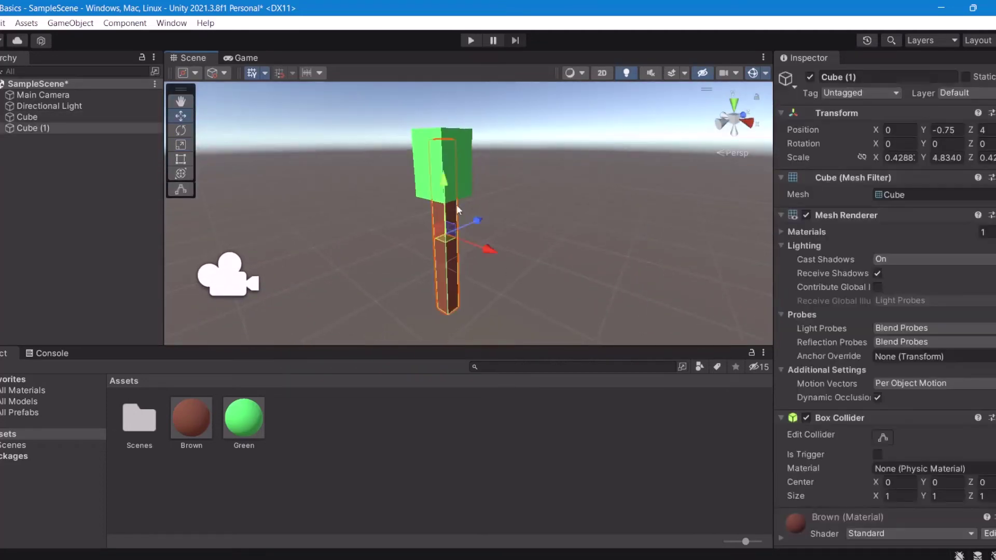
ctrl+click(461, 164)
key(t)
key(r)
drag(443, 181, 446, 210)
click(507, 244)
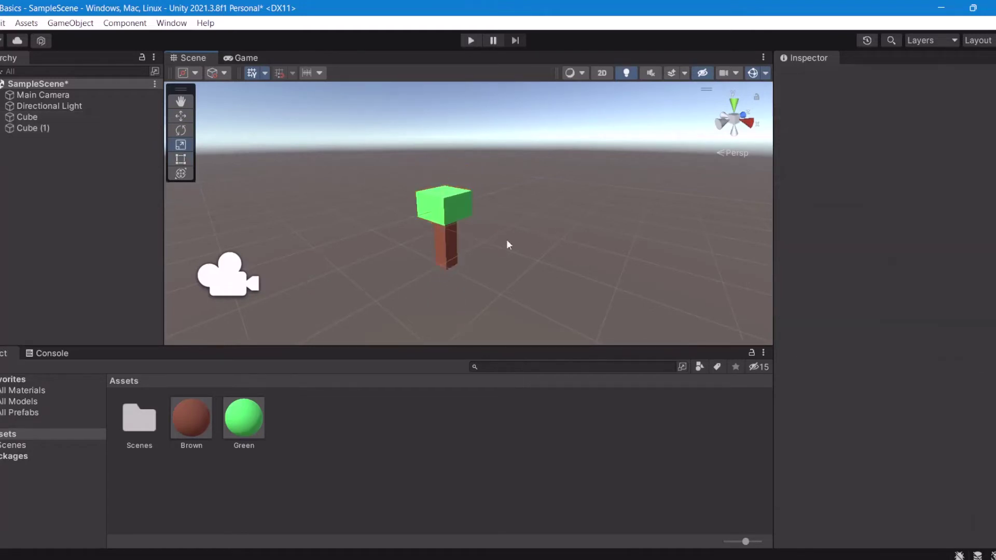
Enlarge the brown trunk in all directions to a scale of about 0.99 in X and 4.65 in Y.
click(436, 260)
key(f)
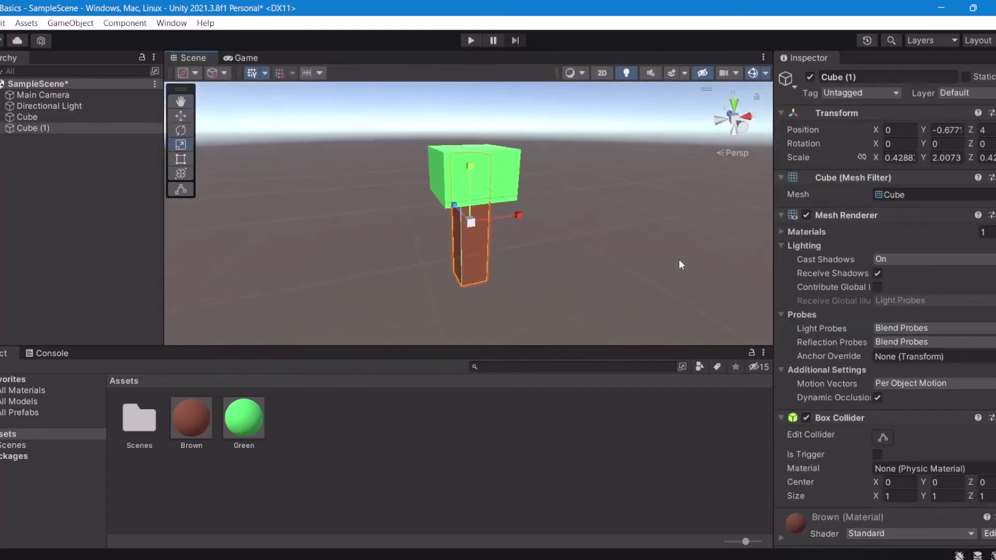
scroll(484, 260, up, 5)
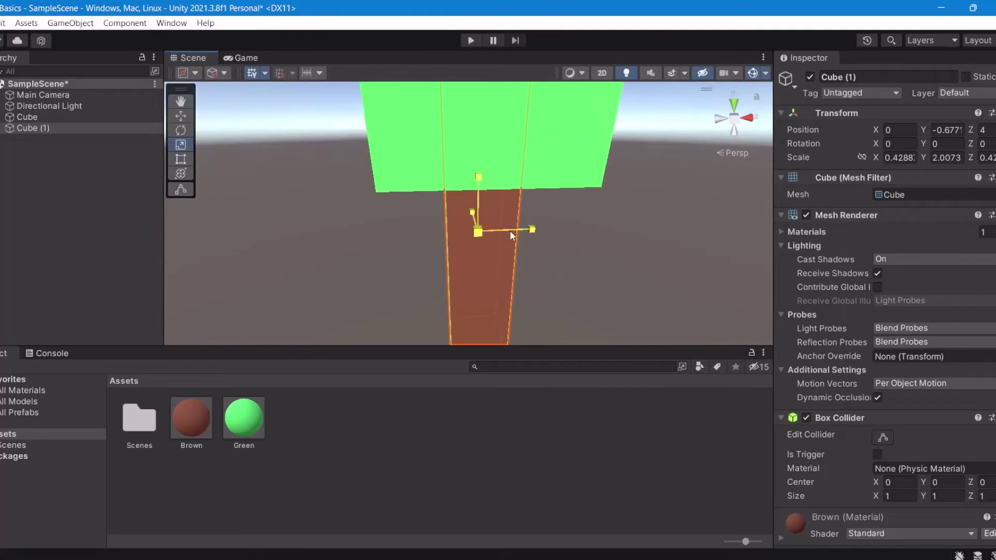
mouse_move(510, 231)
mouse_down()
mouse_move(555, 236)
mouse_move(493, 229)
mouse_up()
click(656, 244)
click(592, 223)
alt+drag(622, 228, 676, 204)
scroll(612, 209, down, 2)
click(625, 207)
scroll(660, 188, down, 5)
click(509, 150)
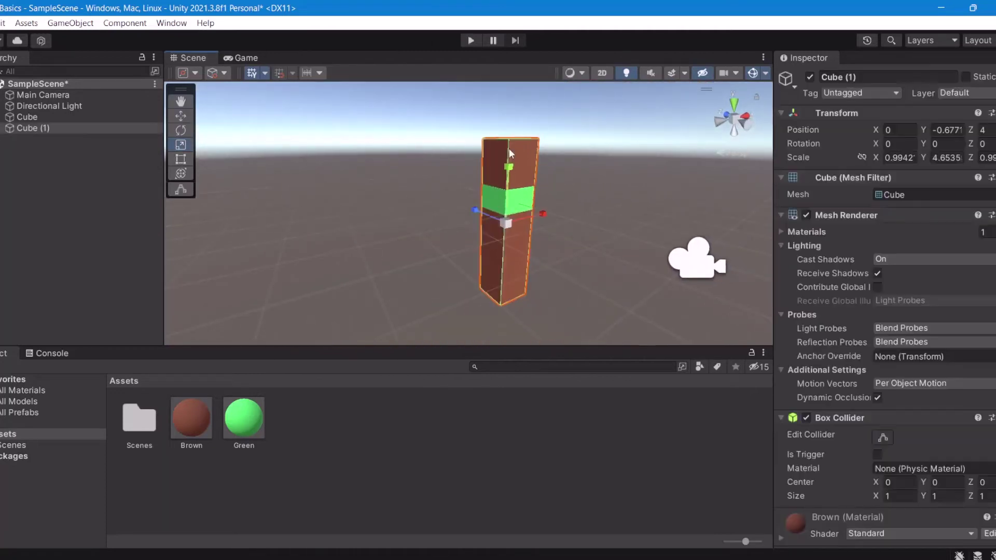
Lower the top edge of the brown trunk with the Rect tool until its Y scale is about 2.90.
key(t)
drag(513, 144, 518, 200)
click(548, 199)
Lower the top edge of the green cube, thinning it to a Y scale of about 0.17.
right_drag(548, 199, 384, 205)
click(384, 208)
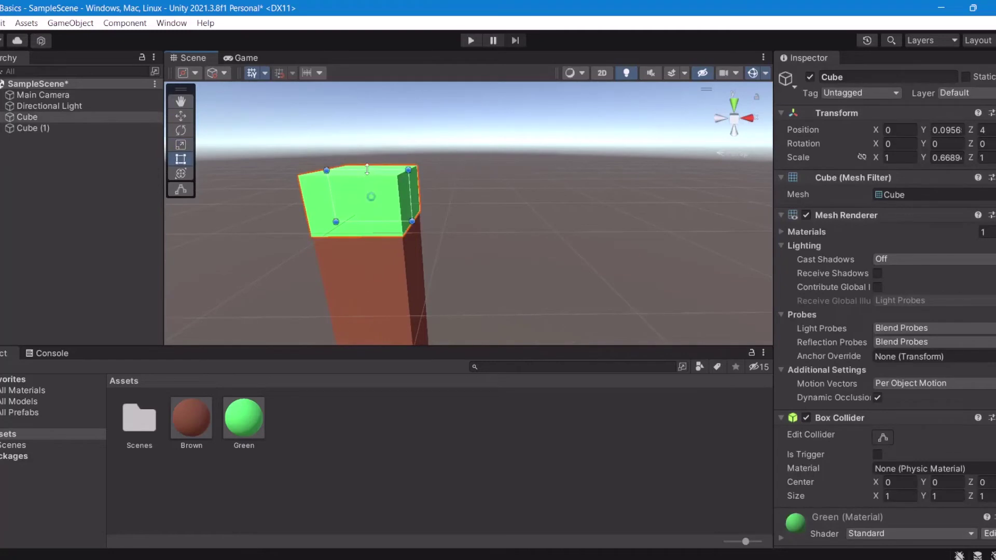
drag(368, 175, 368, 205)
click(486, 213)
key(s)
right_drag(485, 213, 514, 212)
key(a)
key(w)
Select the brown and green blocks together and move them slightly upward.
click(515, 212)
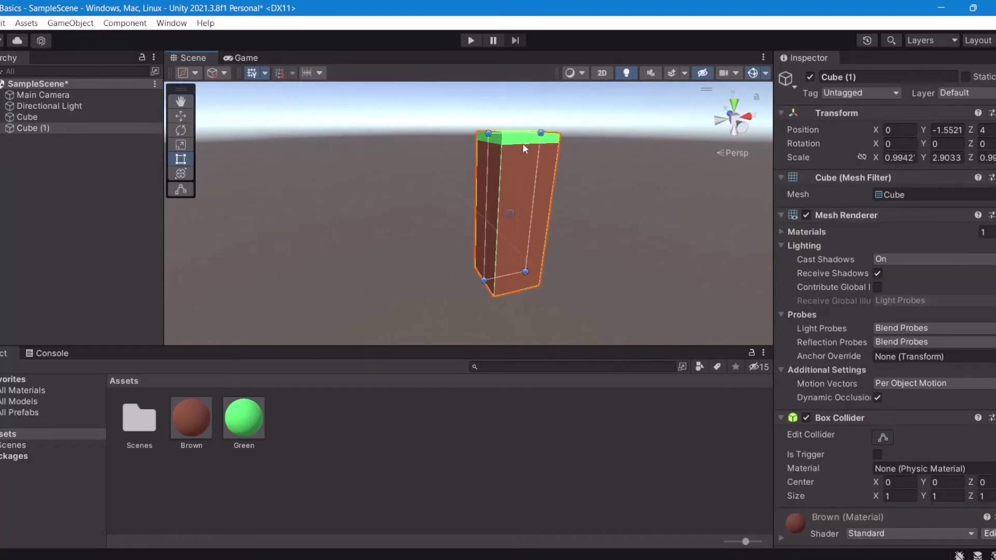
shift+click(522, 141)
key(w)
drag(518, 151, 519, 128)
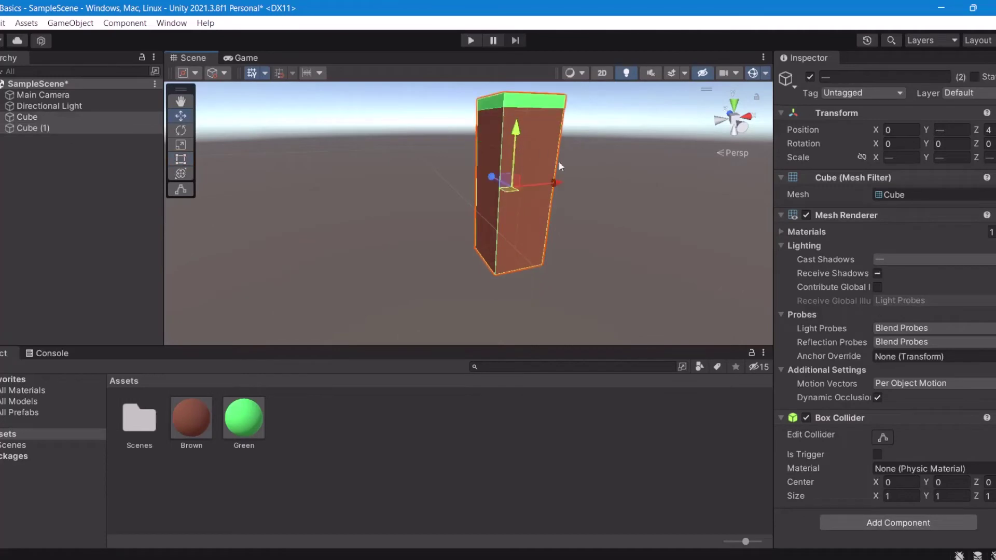
Stretch both blocks along X into a long platform, about 19.18 for the green layer and 19.07 for the brown.
right_drag(559, 162, 490, 170)
key(s)
key(d)
key(r)
drag(543, 201, 871, 214)
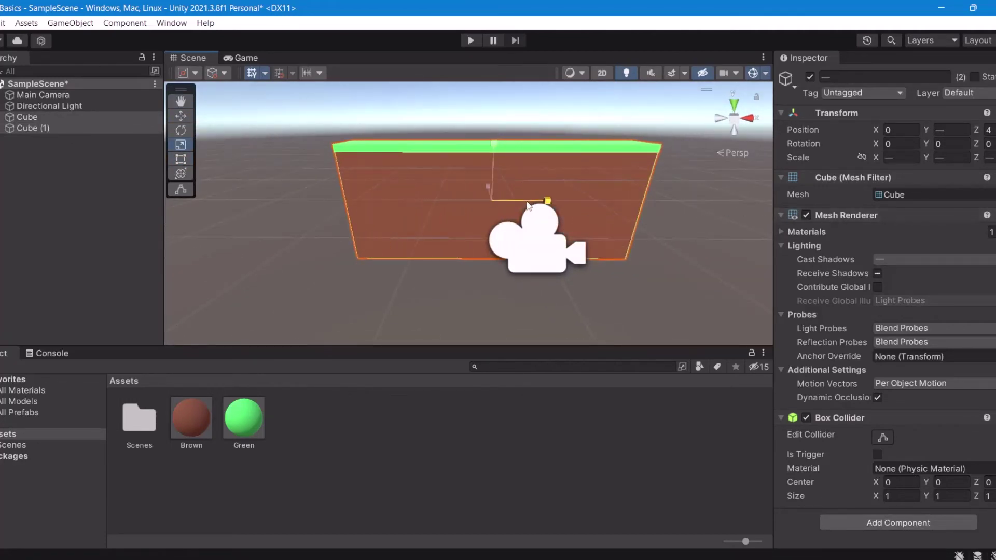
drag(549, 200, 621, 195)
Lower both blocks until the green layer sits at Y about -0.81, checking the framing in the Game view.
key(w)
right_drag(587, 198, 571, 168)
drag(486, 177, 485, 203)
click(241, 61)
click(198, 57)
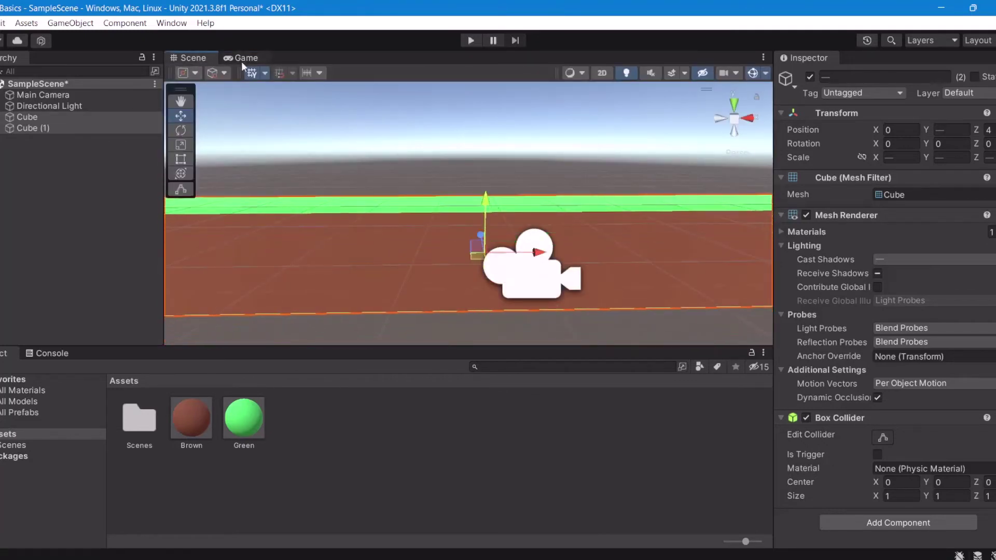
click(234, 58)
click(203, 62)
drag(488, 203, 487, 216)
Rename the brown block as Dirt.
click(492, 178)
right_drag(492, 178, 576, 201)
key(a)
click(33, 128)
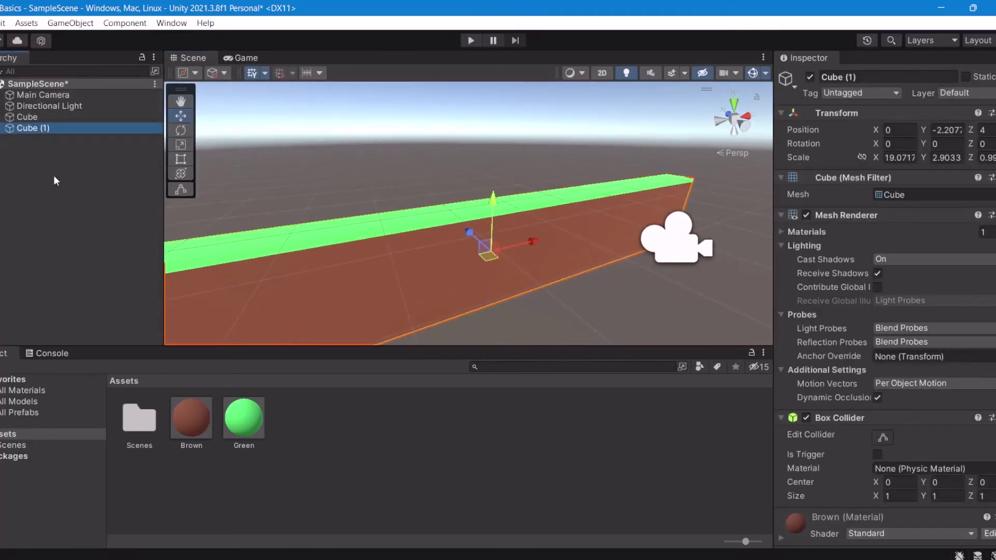
key(F2)
key(BackSpace)
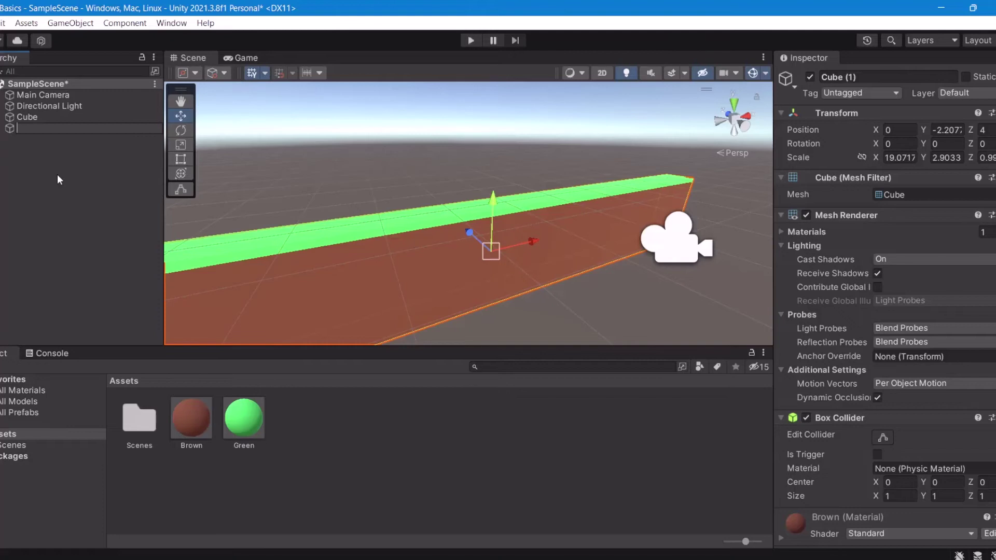
text(Dirt)
key(Return)
Rename the green block as Grass.
click(52, 117)
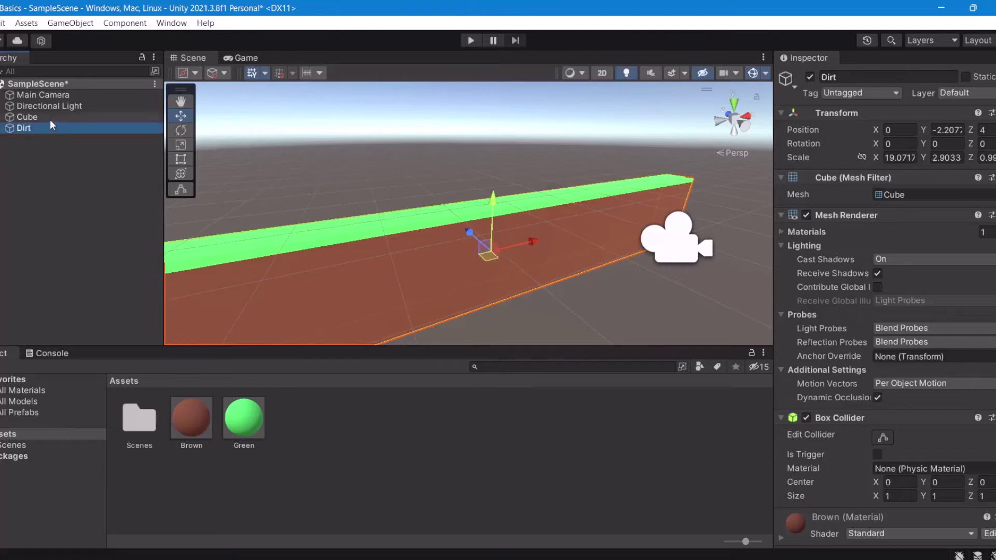
key(F2)
key(BackSpace)
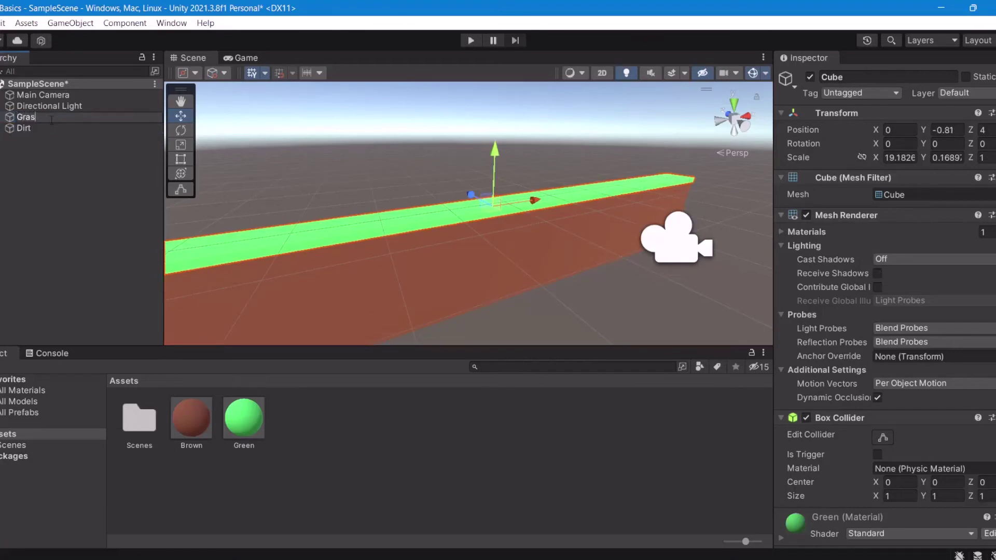
key(Return)
click(271, 143)
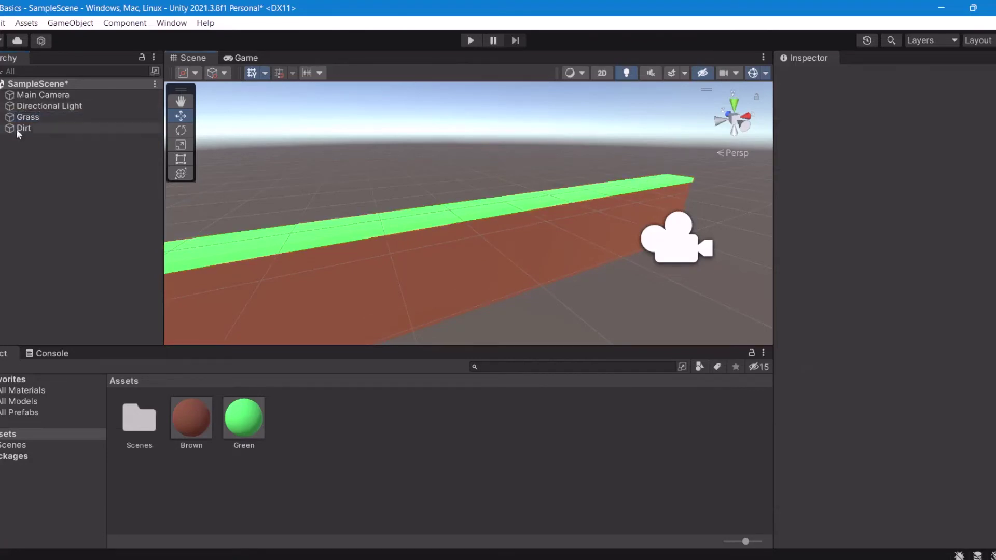
Create an empty GameObject and name it Level.
right_click(18, 144)
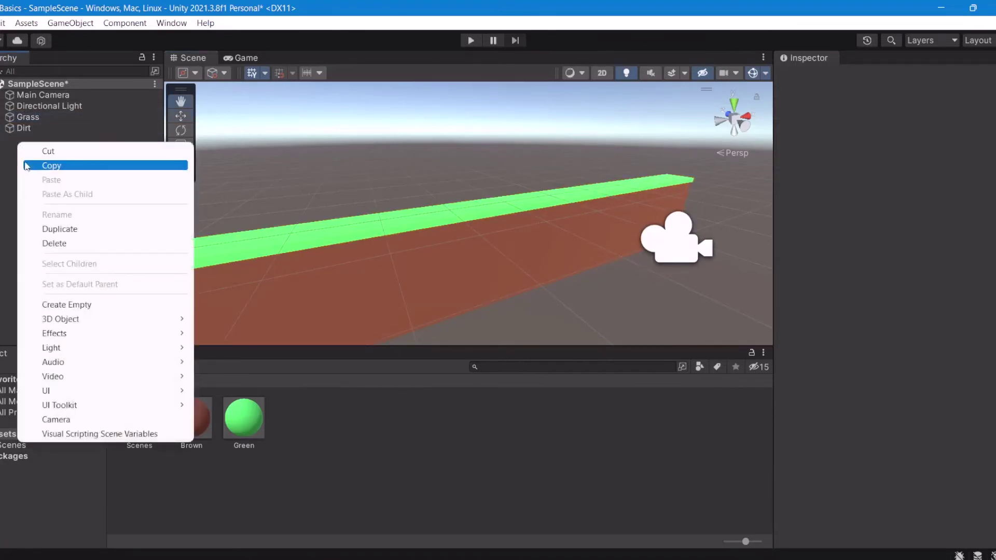
click(96, 304)
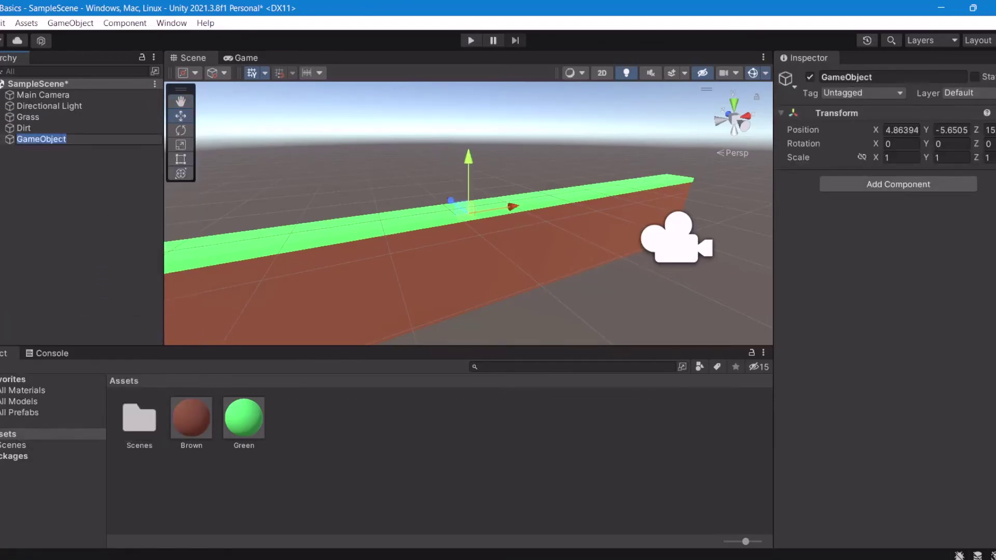
key(BackSpace)
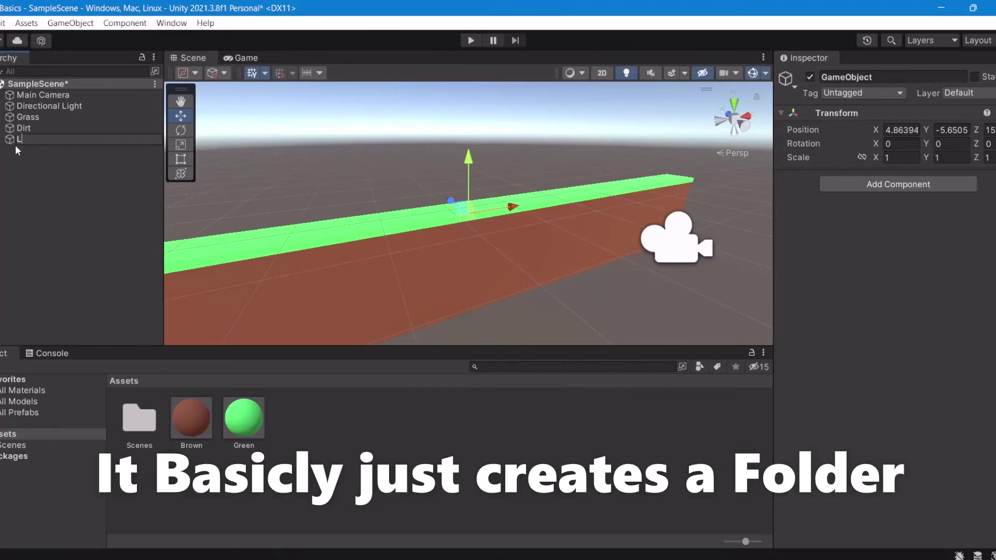
text(Level)
key(Return)
click(32, 213)
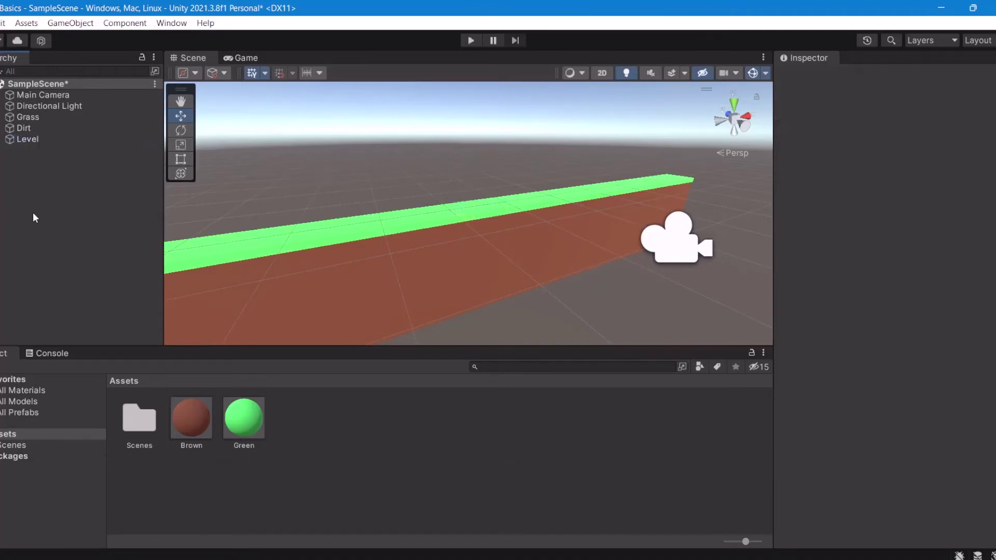
Make the Dirt and Grass objects children of Level.
click(39, 141)
mouse_move(40, 127)
mouse_down()
mouse_move(37, 141)
mouse_move(37, 130)
mouse_up()
click(78, 115)
Examine the platform in the scene and the Dirt and Grass children under Level, selecting each in turn.
right_drag(418, 145, 417, 105)
key(s)
alt+drag(416, 105, 419, 110)
mouse_move(515, 261)
mouse_down()
mouse_move(555, 258)
mouse_move(484, 249)
mouse_move(509, 249)
mouse_up()
click(540, 167)
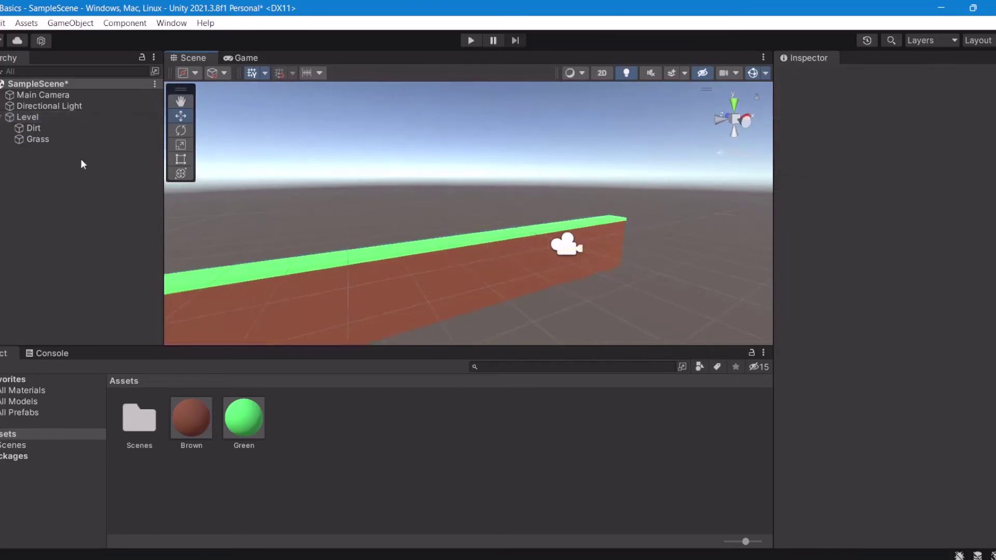
click(37, 139)
click(32, 129)
click(231, 159)
click(72, 140)
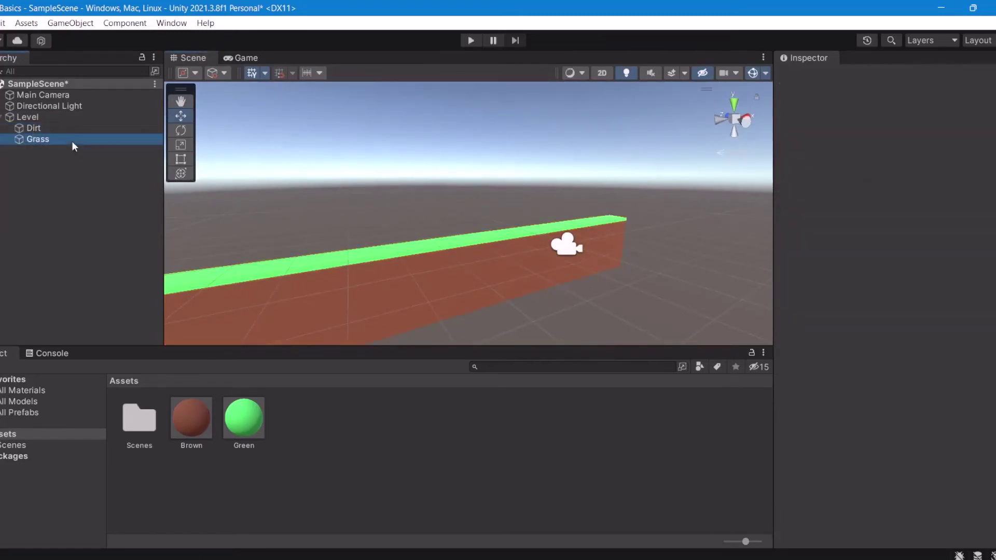
right_drag(376, 144, 393, 143)
alt+drag(393, 144, 358, 171)
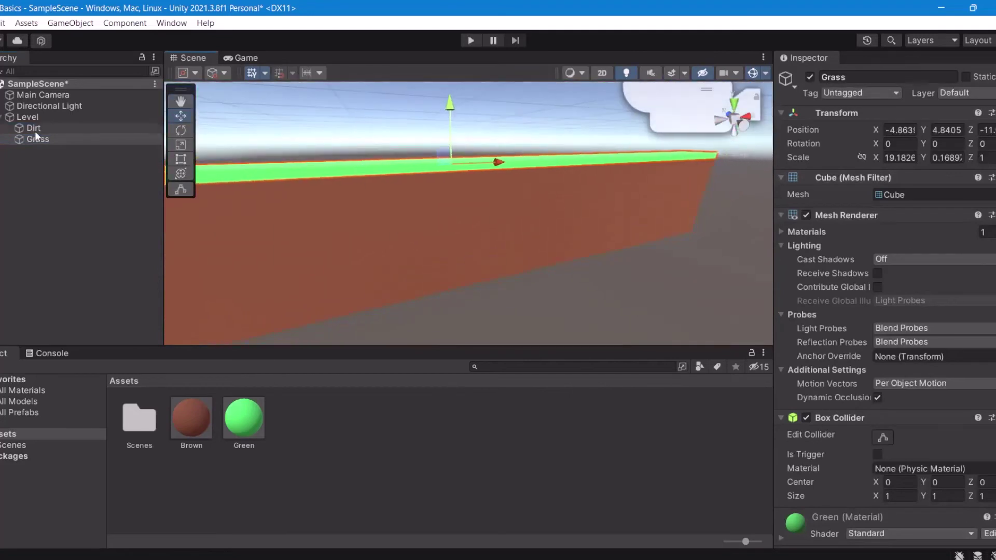
click(34, 130)
click(42, 138)
click(43, 131)
click(351, 127)
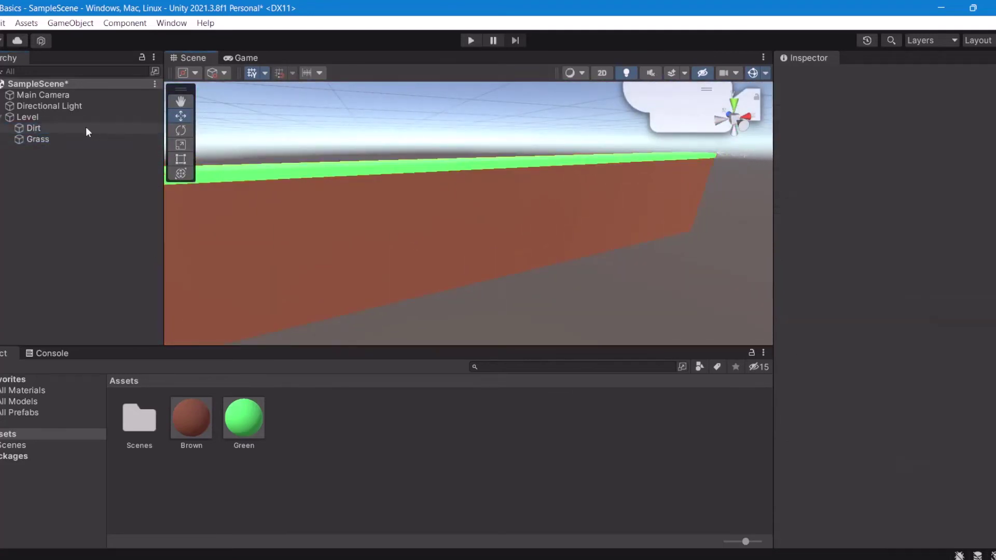
click(63, 130)
click(61, 137)
click(385, 131)
right_drag(386, 131, 314, 81)
click(345, 130)
click(320, 114)
click(450, 206)
Add a new cube outside the Level group and move it above the platform, to about Y 0.32 and Z 4.18.
right_click(7, 155)
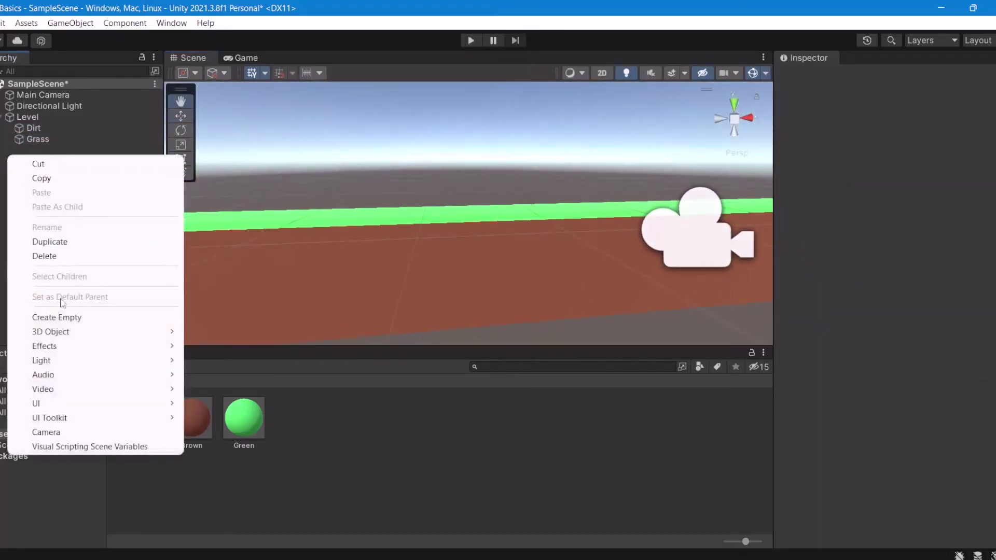
mouse_move(103, 331)
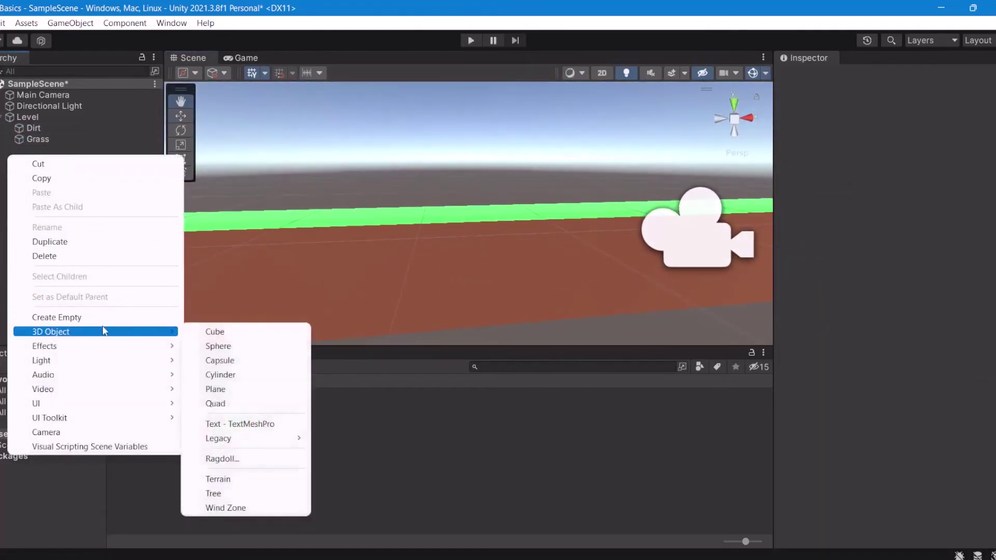
click(223, 332)
key(w)
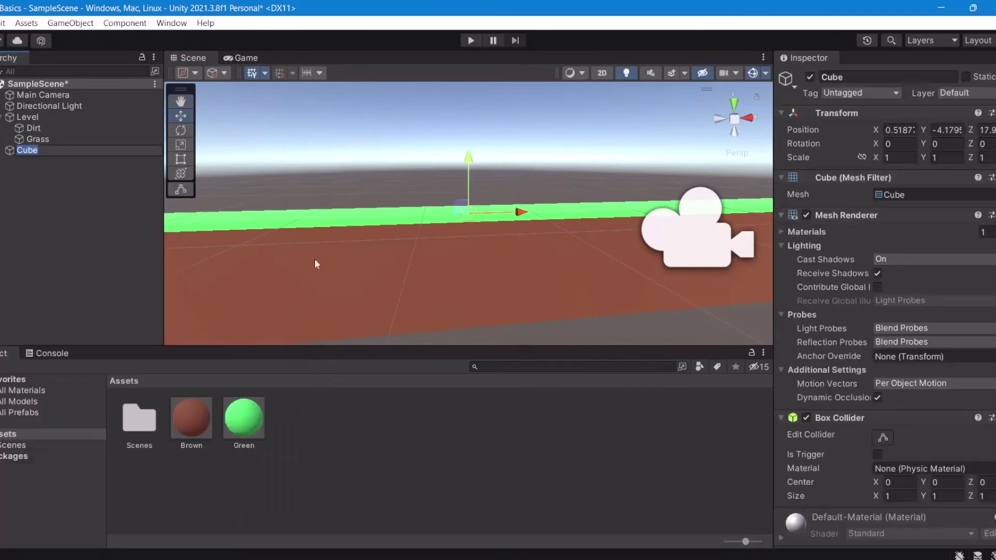
key(f)
drag(527, 129, 528, 94)
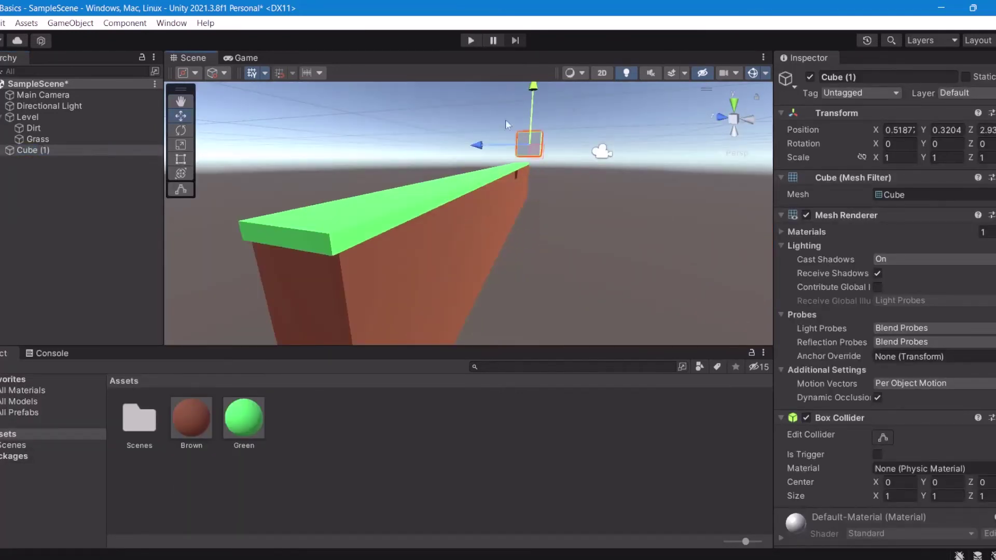
drag(482, 146, 457, 146)
Turn off Cast Shadows and Receive Shadows for the new cube.
right_drag(455, 144, 416, 115)
key(d)
alt+drag(416, 116, 389, 120)
click(895, 260)
click(903, 275)
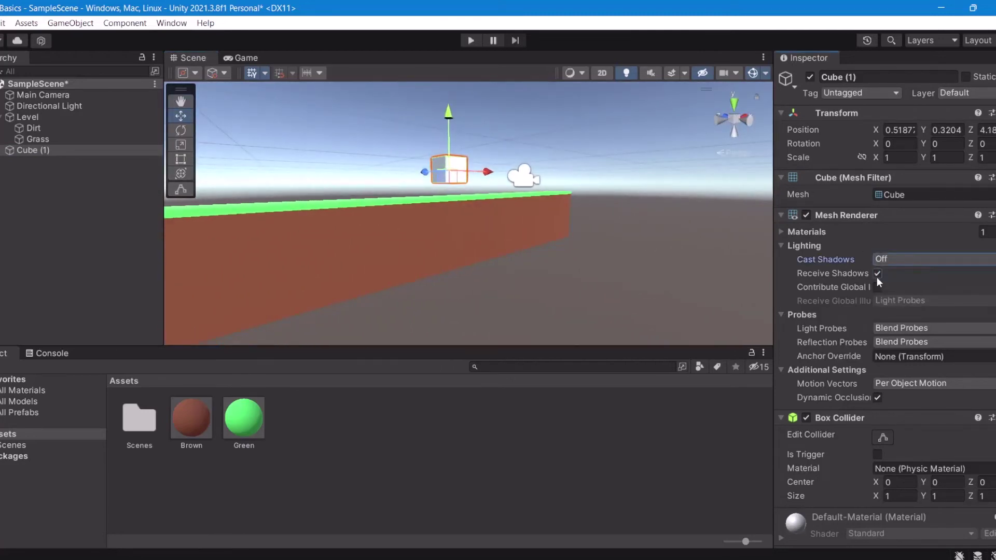
Set the white cube's position to 0 in X, Y and Z.
alt+drag(511, 207, 534, 227)
right_drag(534, 226, 598, 242)
key(s)
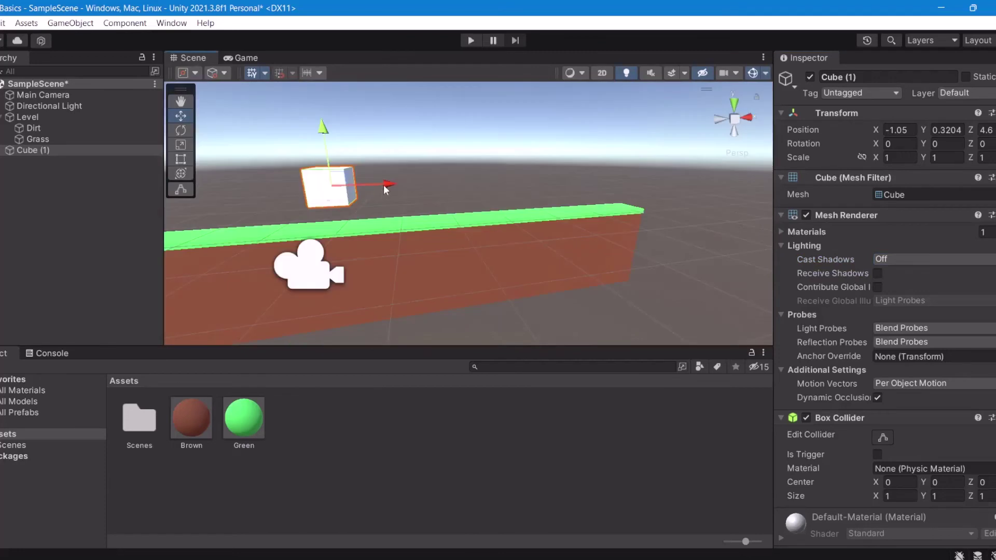
drag(384, 185, 393, 184)
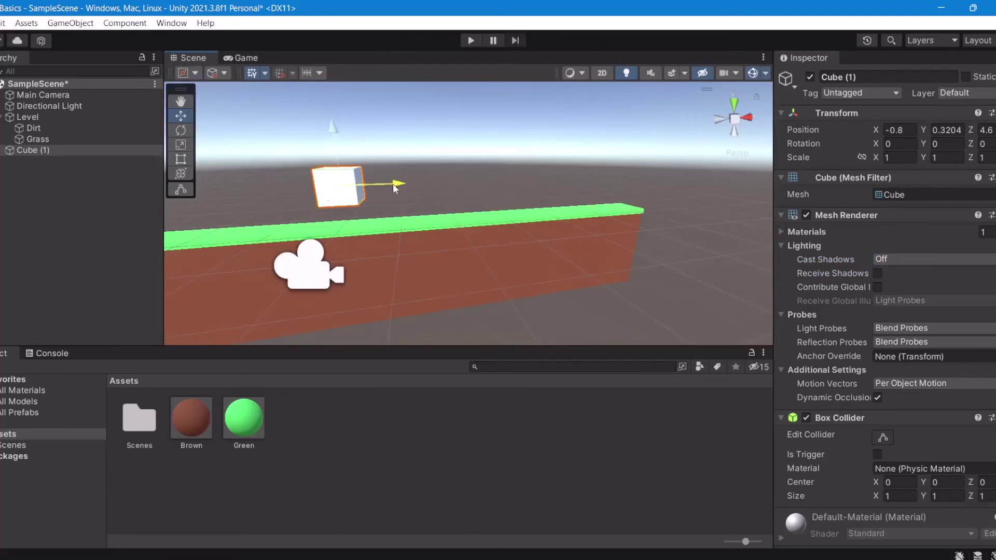
click(912, 131)
text(0)
key(Tab)
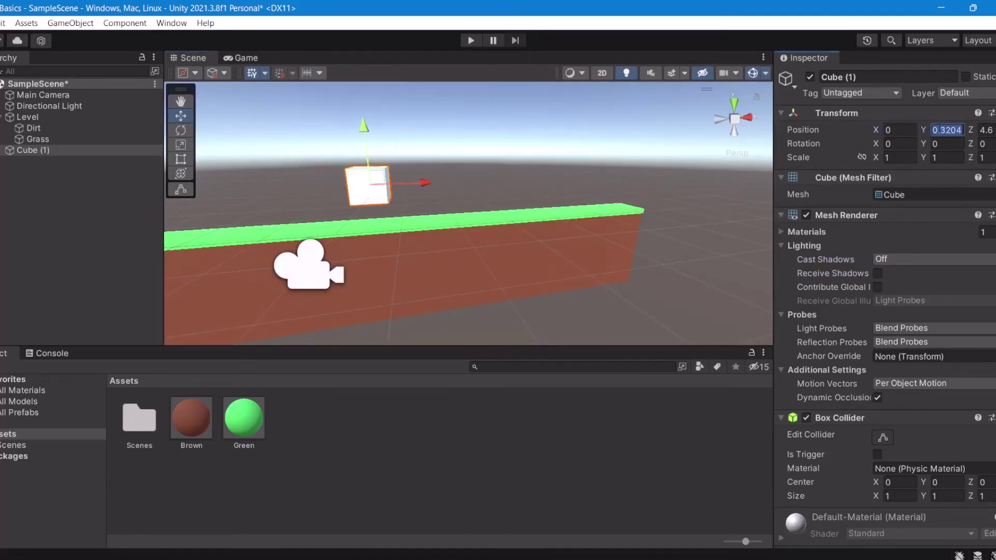
text(0)
key(Tab)
text(0)
Move the white cube along the Z axis to about 4.75 so it lines up above the grass.
alt+drag(564, 167, 716, 226)
drag(521, 207, 364, 166)
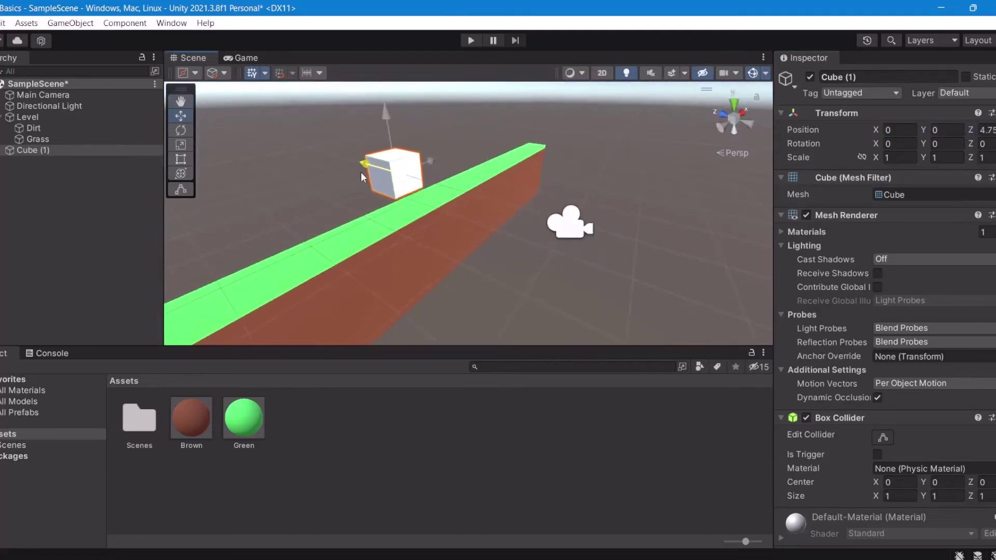
click(630, 195)
Run the scene in Play mode to check the cube above the platform, and stop it again.
alt+drag(630, 194, 457, 156)
click(470, 41)
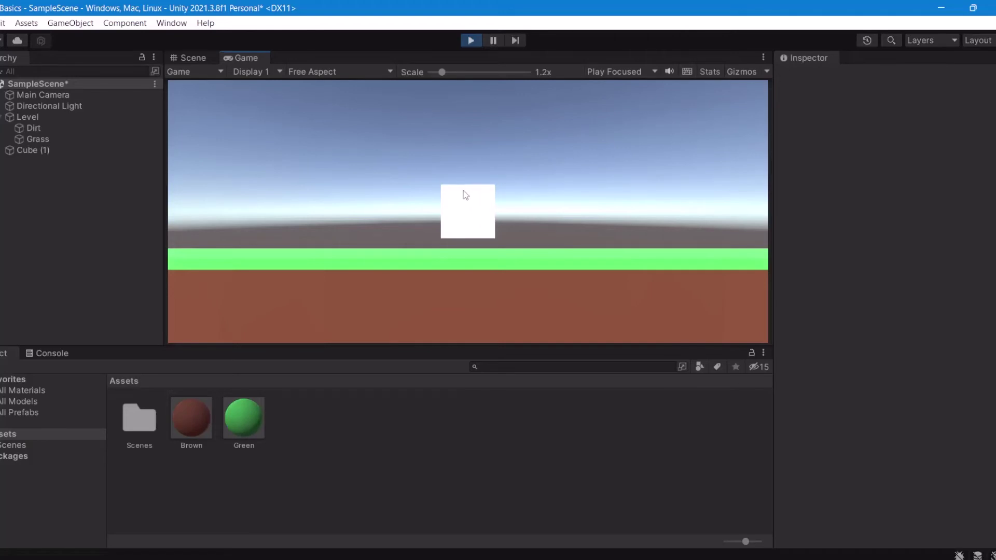
click(472, 41)
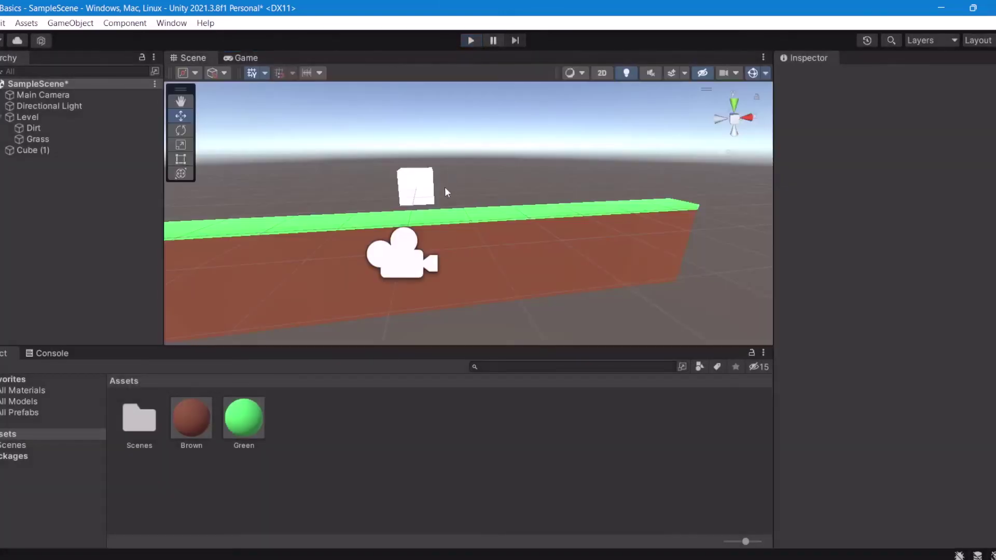
Raise the white cube to a Y position of 0.74 and rename it Player.
click(422, 185)
drag(413, 150, 414, 127)
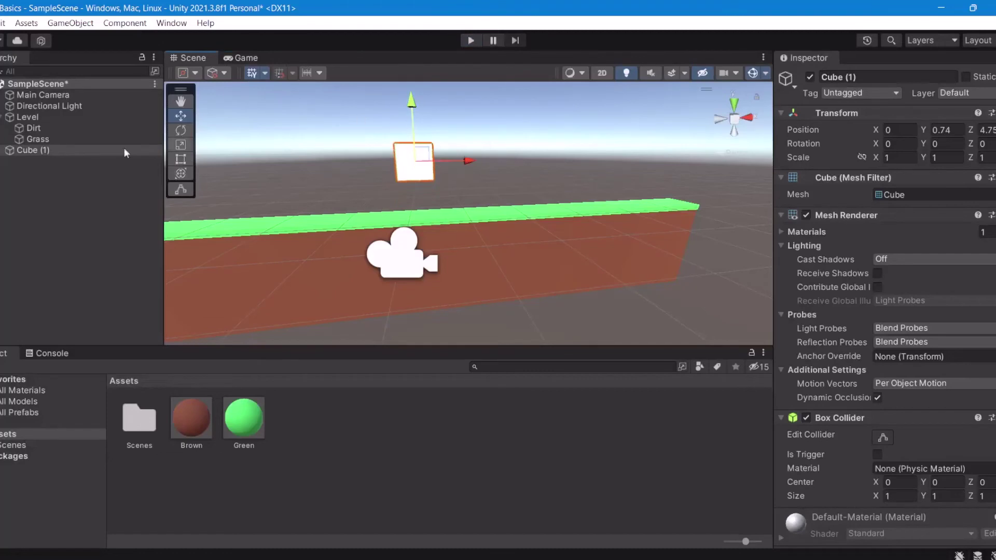
click(38, 139)
click(53, 149)
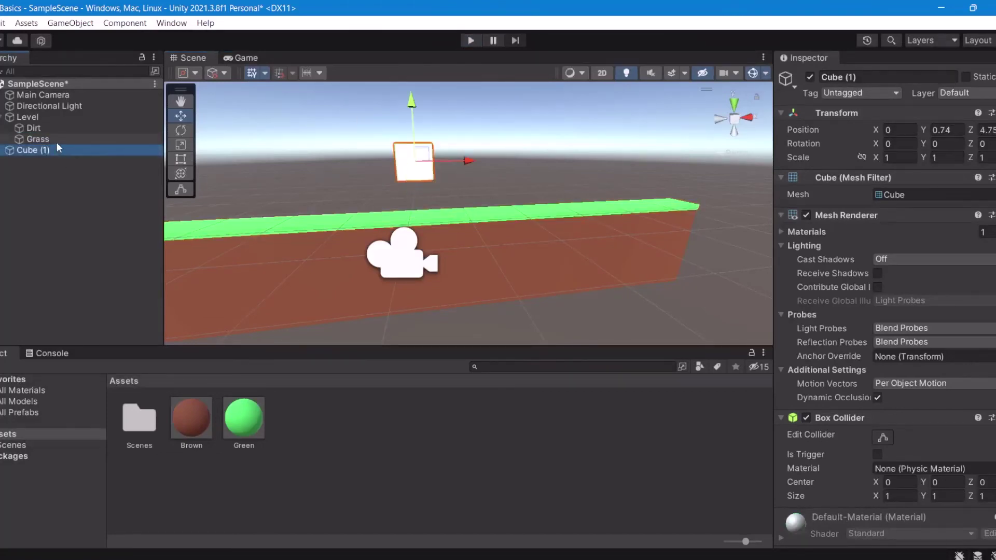
key(F2)
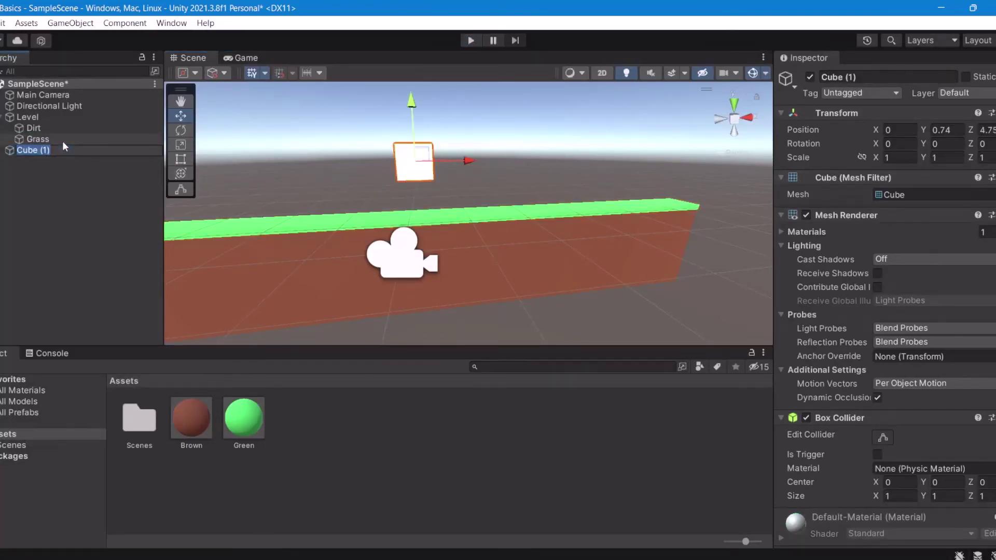
key(BackSpace)
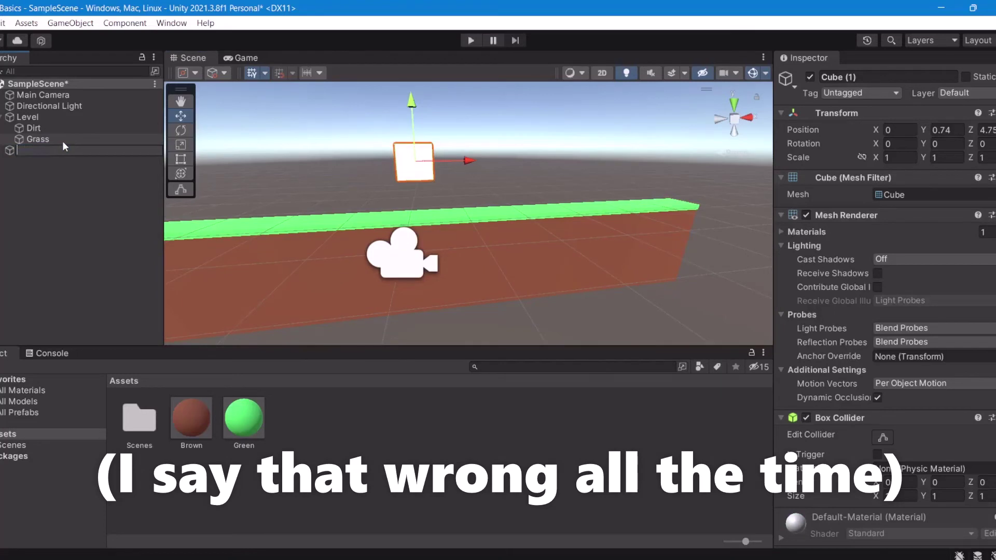
text(Player)
key(Return)
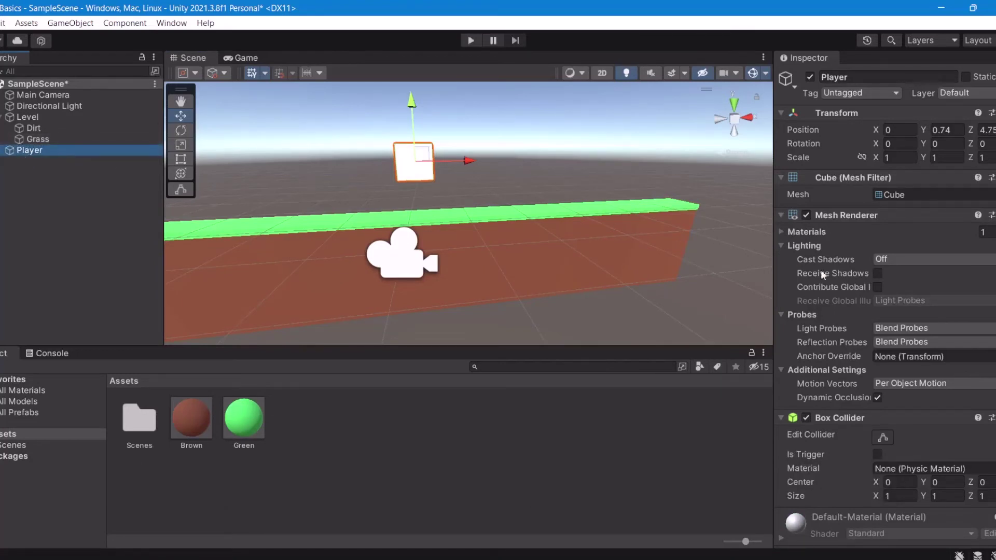
scroll(913, 410, down, 2)
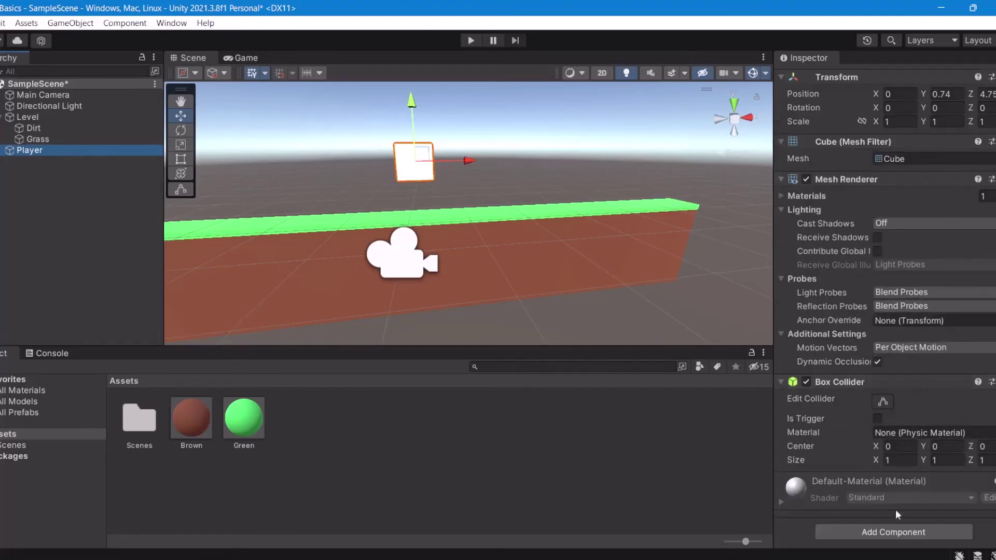
Add a Rigidbody component to the Player cube and look over its Box Collider settings.
click(869, 535)
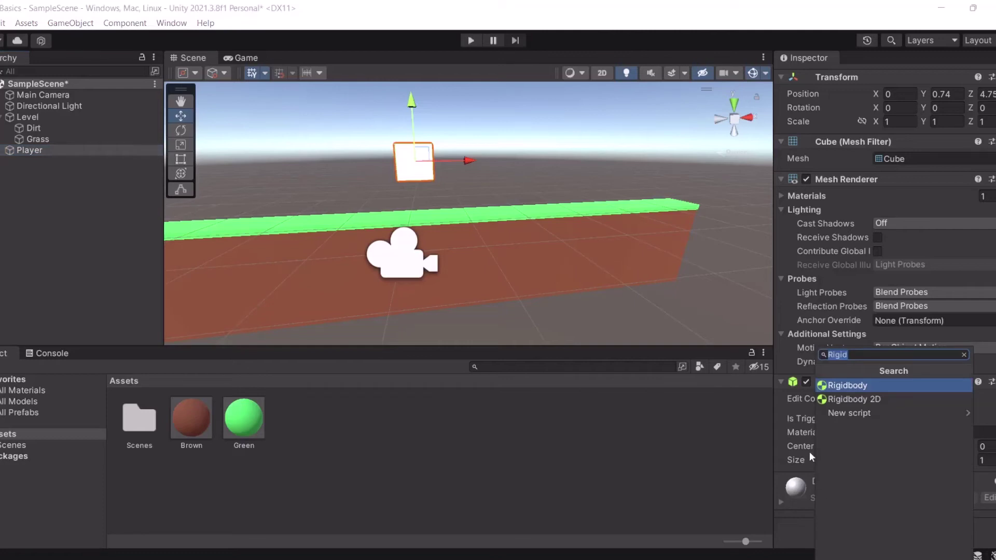
key(BackSpace)
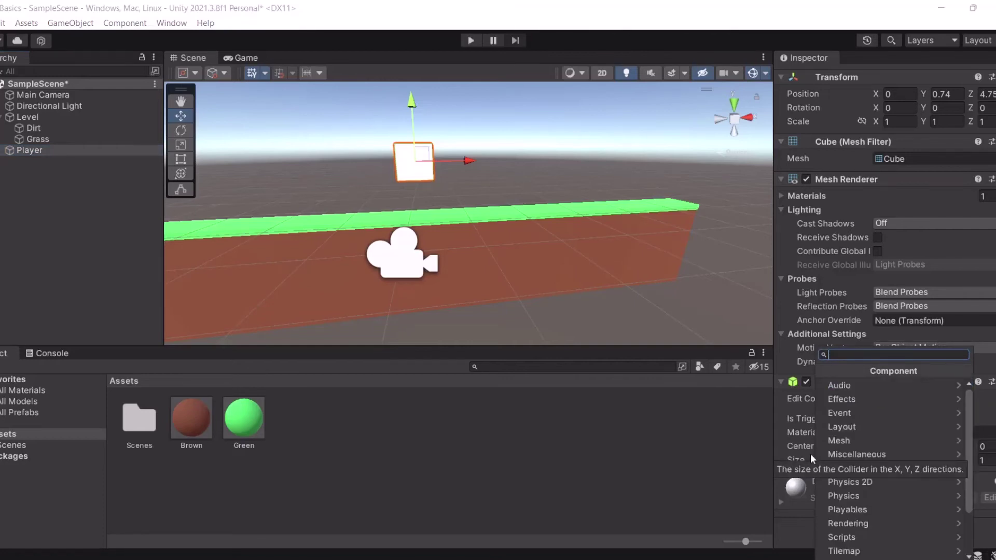
text(Rigid)
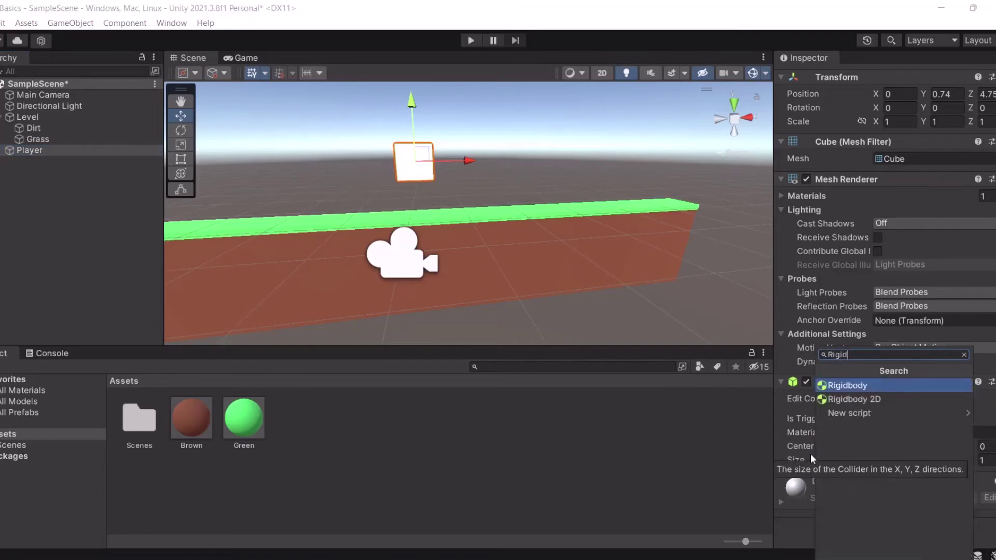
text(body)
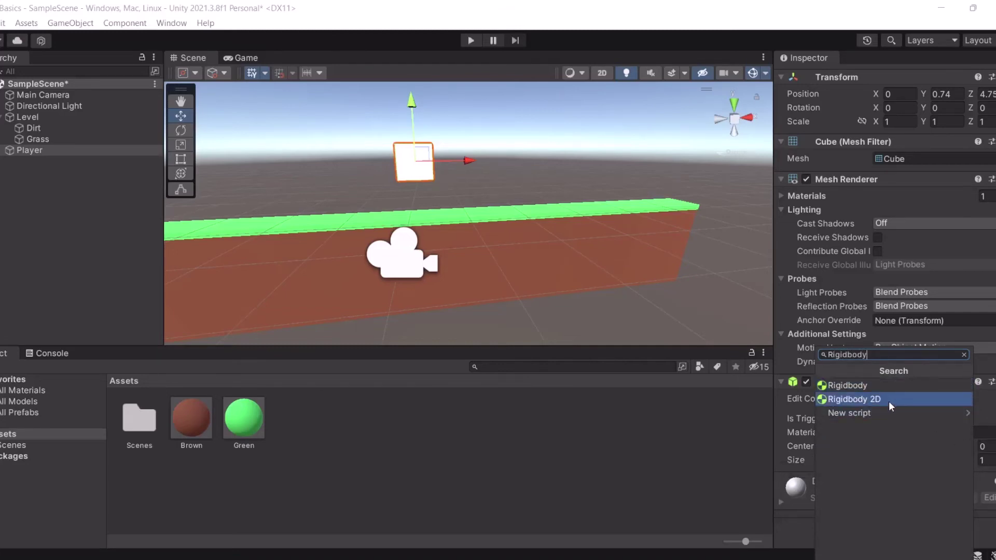
click(860, 387)
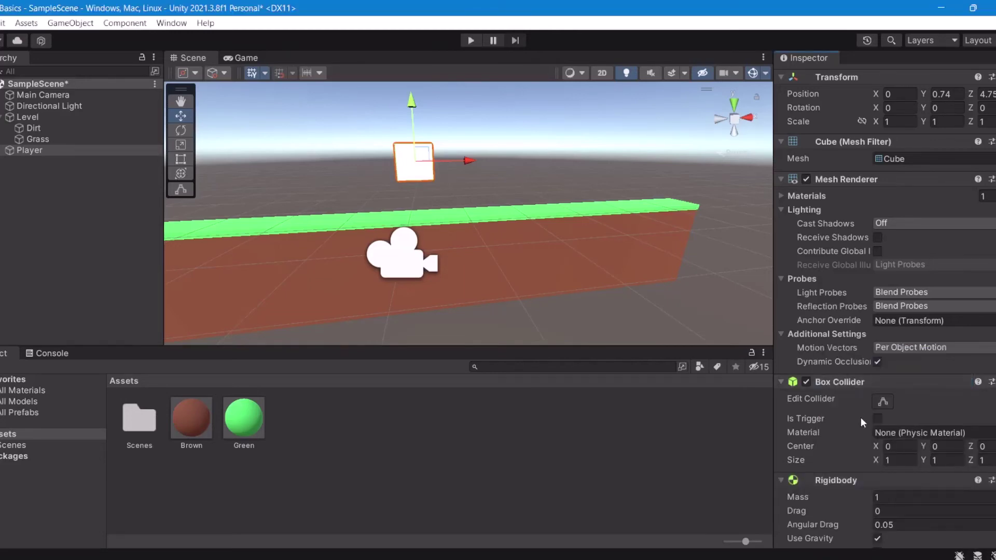
scroll(860, 417, down, 5)
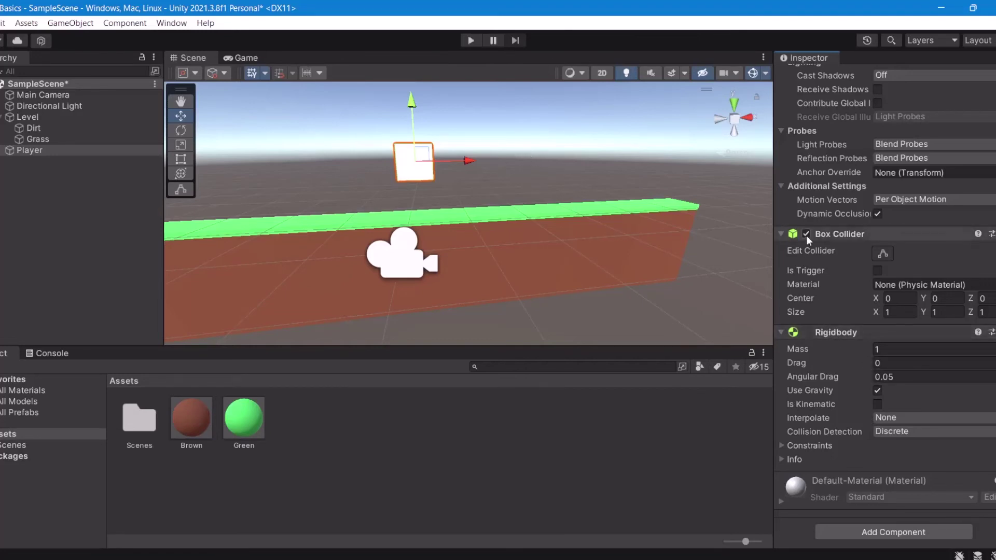
click(829, 233)
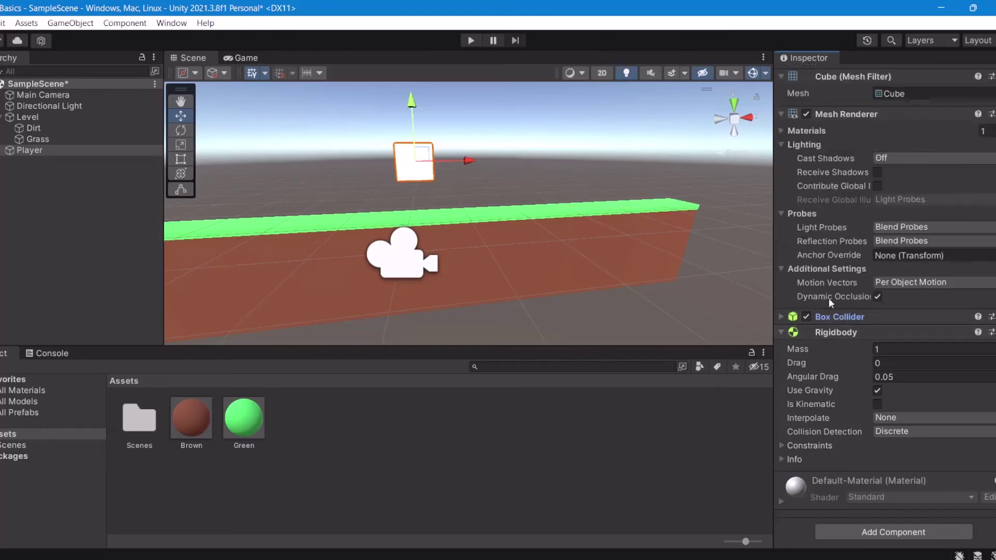
click(839, 316)
Disable the Box Collider on the Grass cube.
right_drag(517, 221, 516, 206)
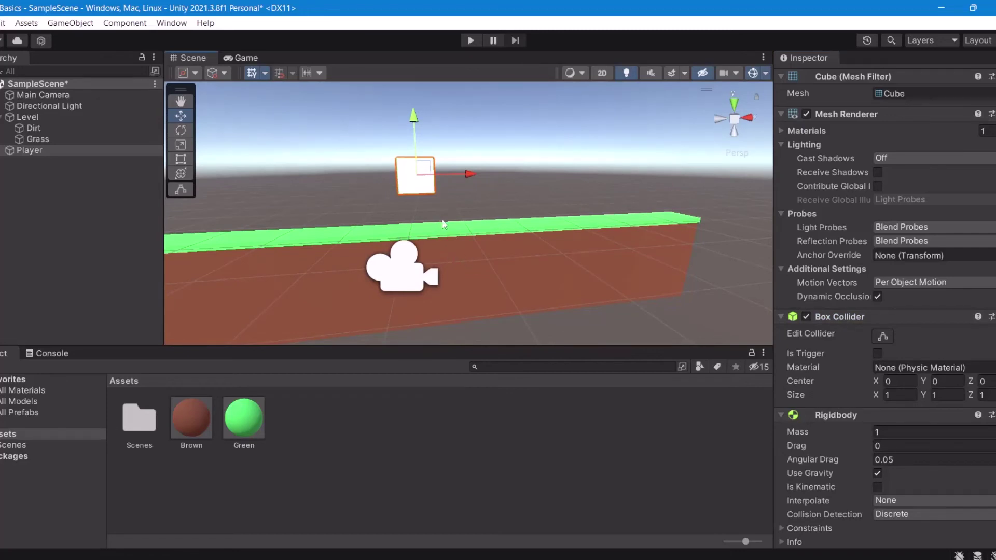
click(460, 200)
click(431, 237)
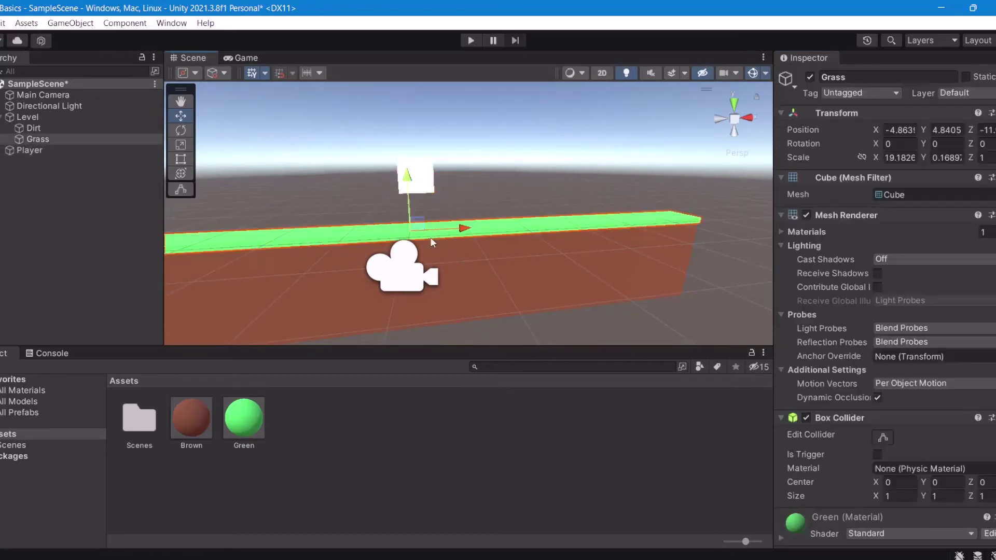
click(517, 248)
click(512, 229)
click(511, 252)
click(508, 213)
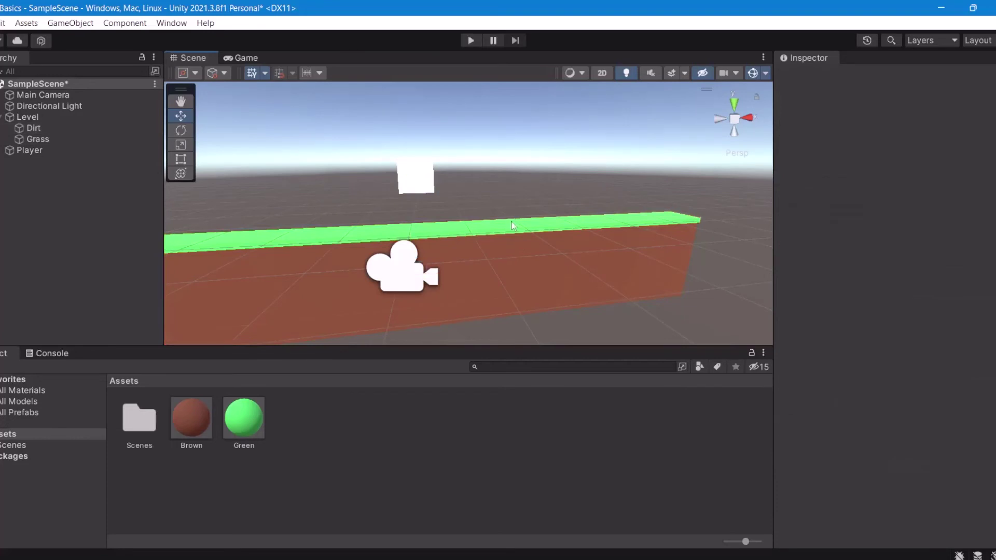
click(512, 222)
click(808, 418)
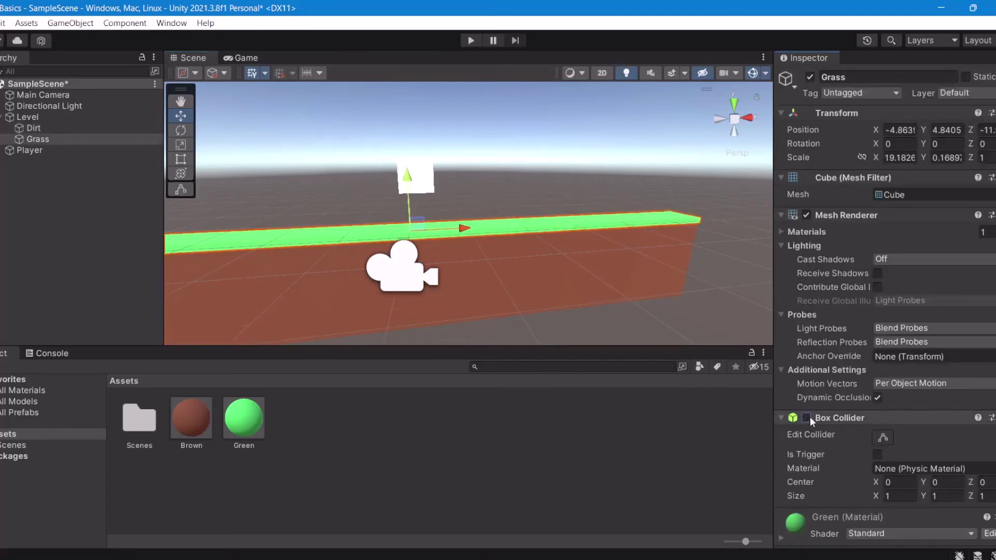
click(488, 165)
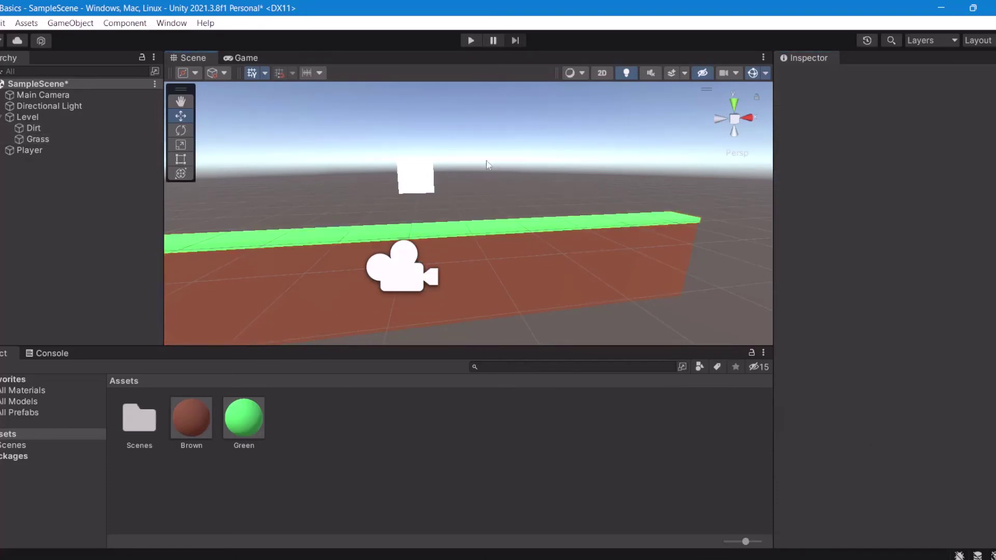
Review the Player's Rigidbody settings, run the scene in Play mode to test its fall, and stop it again.
click(25, 151)
click(577, 157)
click(8, 154)
scroll(884, 311, down, 5)
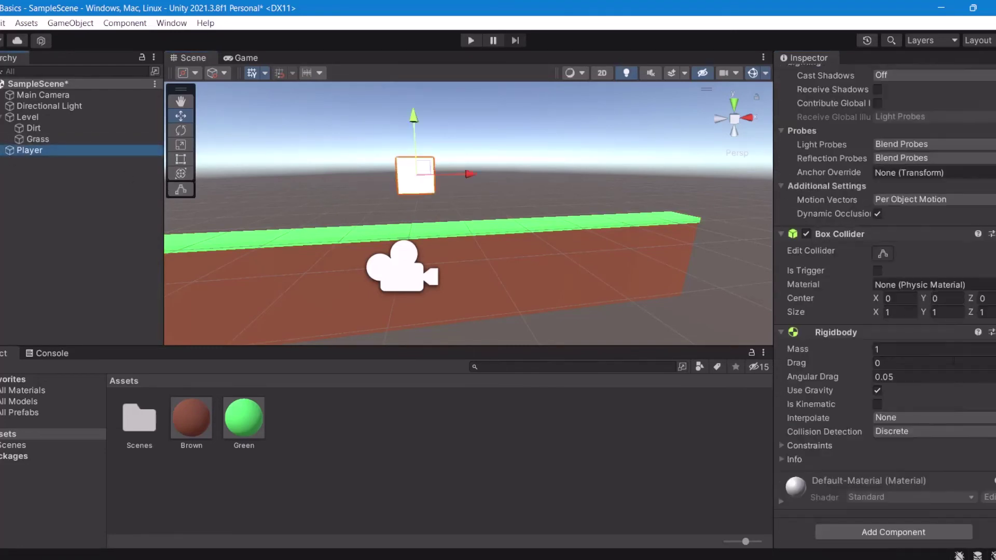
click(566, 152)
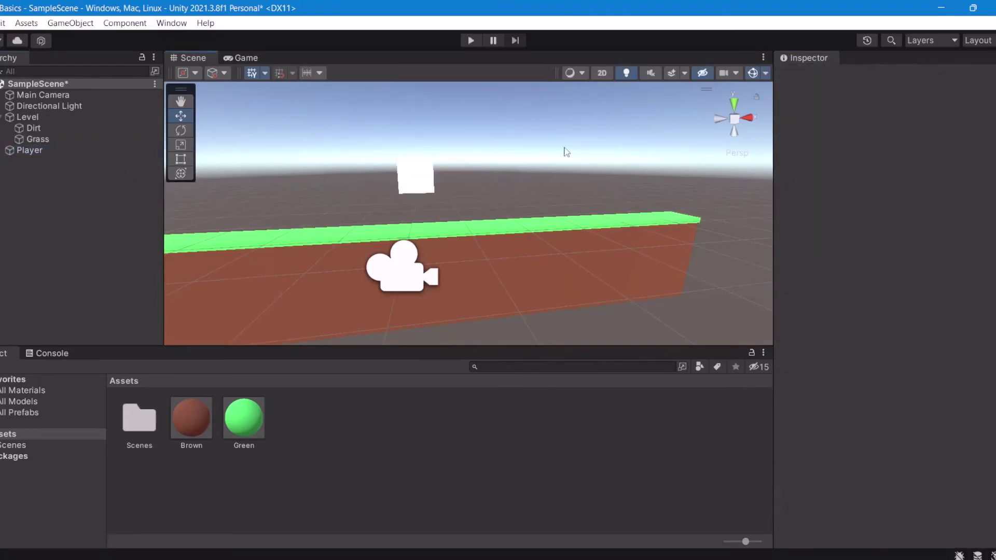
click(471, 40)
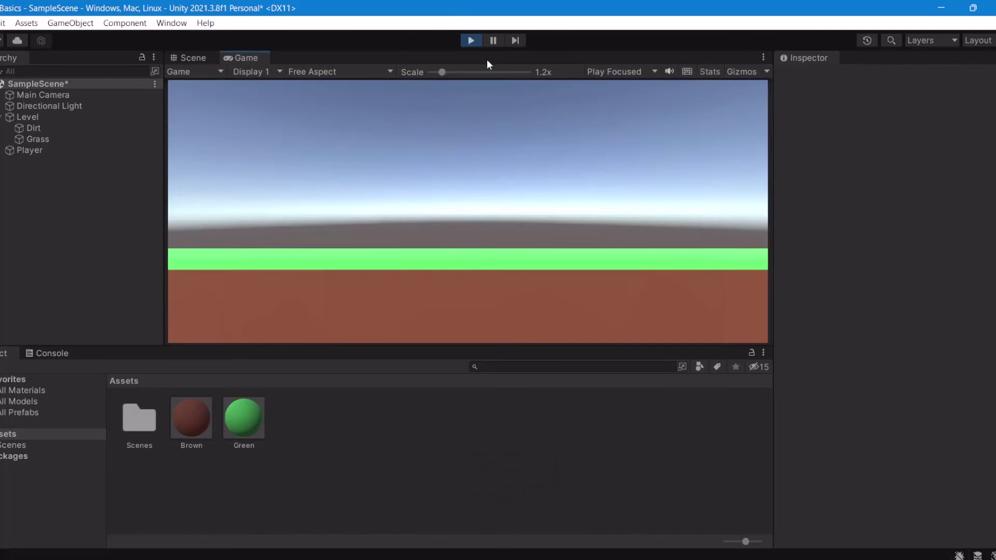
click(466, 43)
Move the Player along the Z axis to about 4.25 so it sits over the grass strip.
right_drag(514, 235, 486, 234)
click(544, 251)
alt+drag(485, 234, 283, 237)
click(379, 169)
key(f)
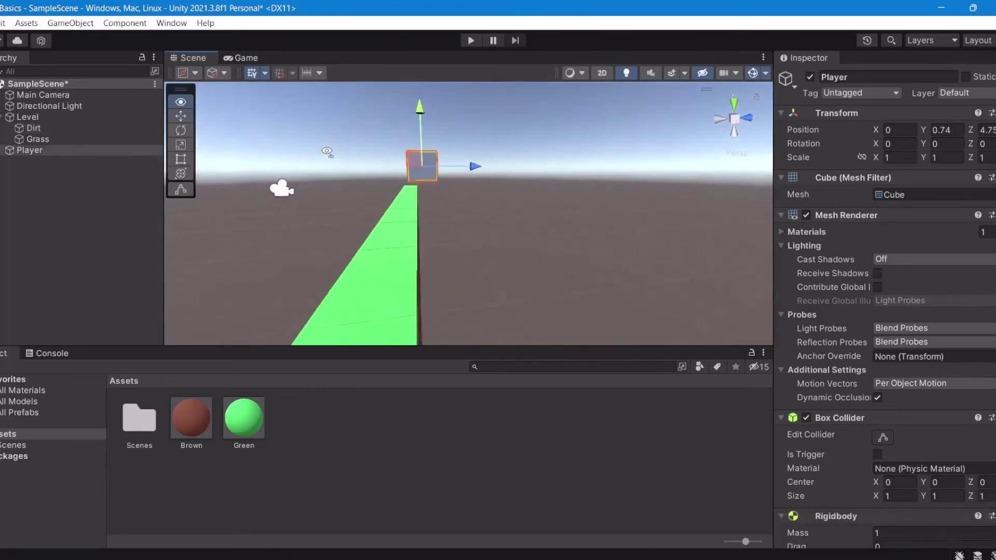
click(531, 189)
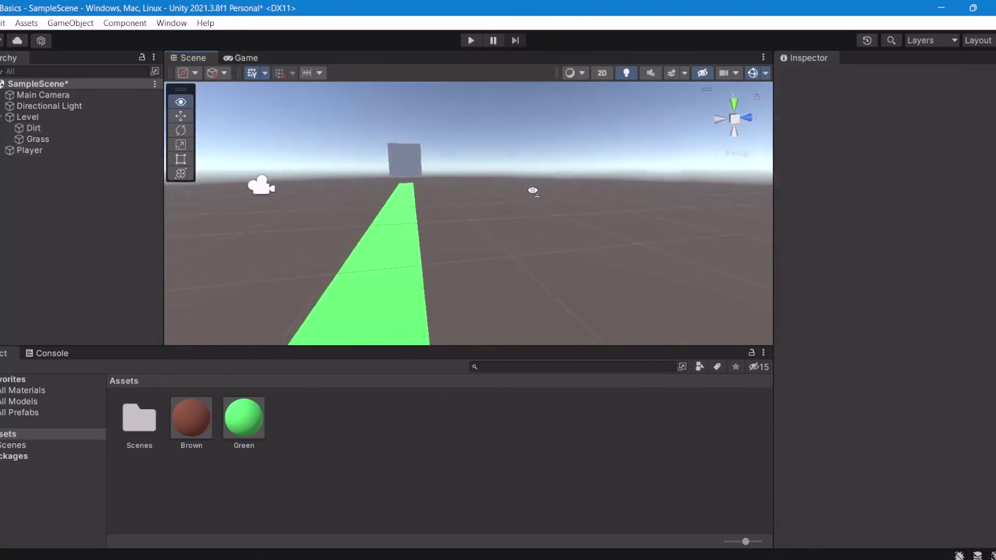
Run the scene in Play mode to test whether the repositioned Player lands on the platform, and stop it.
alt+drag(531, 189, 502, 223)
click(428, 239)
alt+drag(429, 240, 509, 163)
key(r)
click(514, 200)
alt+drag(513, 200, 455, 54)
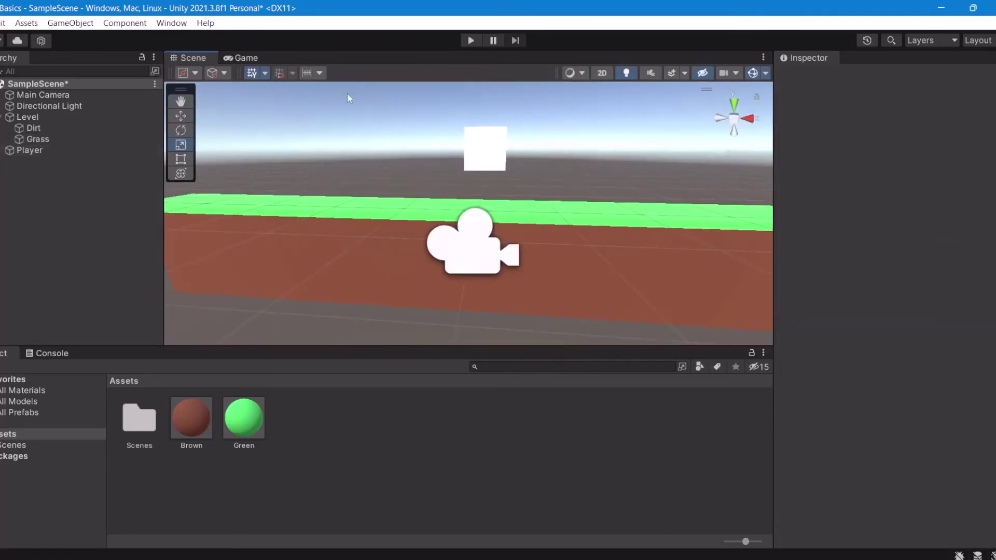
click(470, 40)
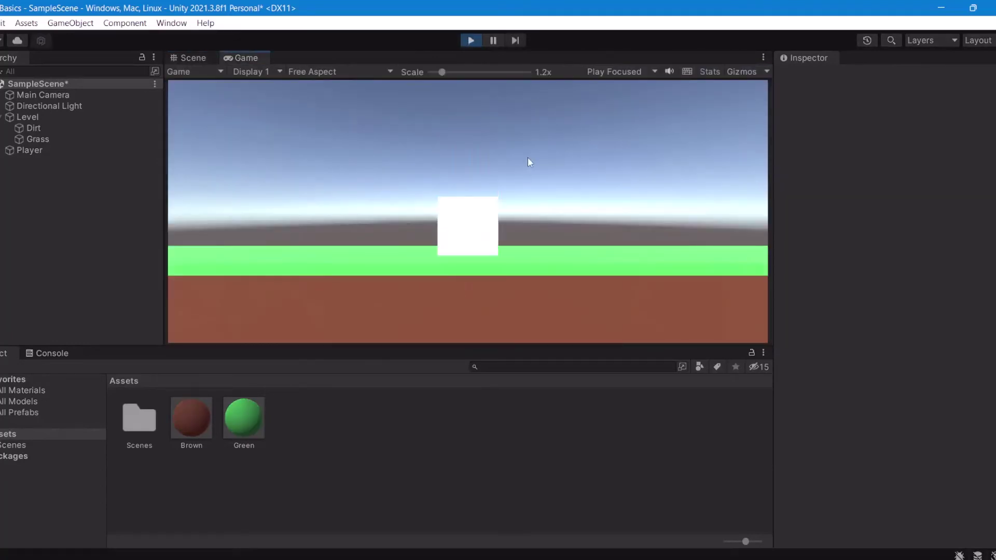
click(472, 40)
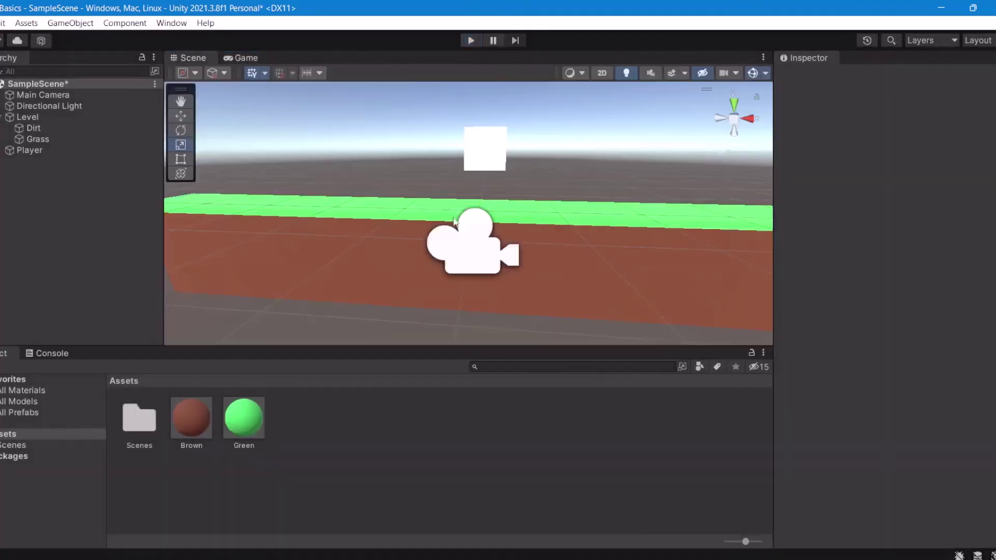
Make the Main Camera a child of the Player object.
click(456, 226)
right_drag(456, 226, 398, 231)
alt+drag(337, 223, 343, 219)
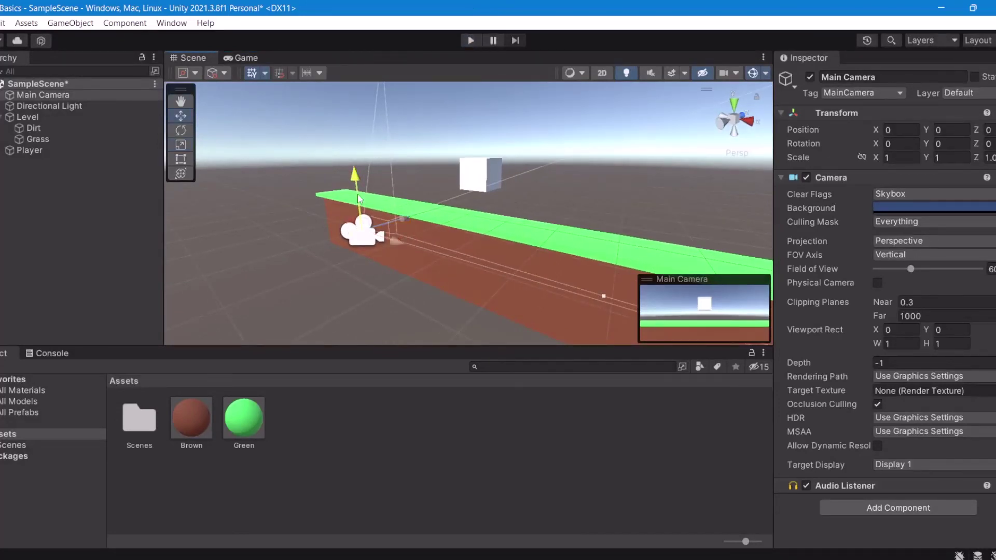
drag(65, 98, 54, 151)
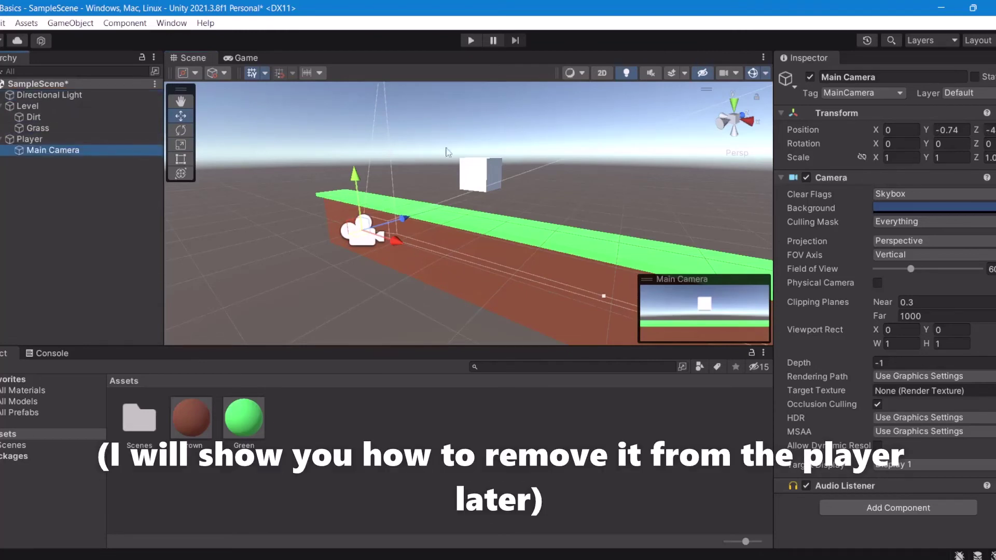
Raise the Player with its attached camera to a Y position of about 1.56 and test the scene briefly in Play mode.
click(480, 167)
drag(374, 198, 372, 169)
click(642, 165)
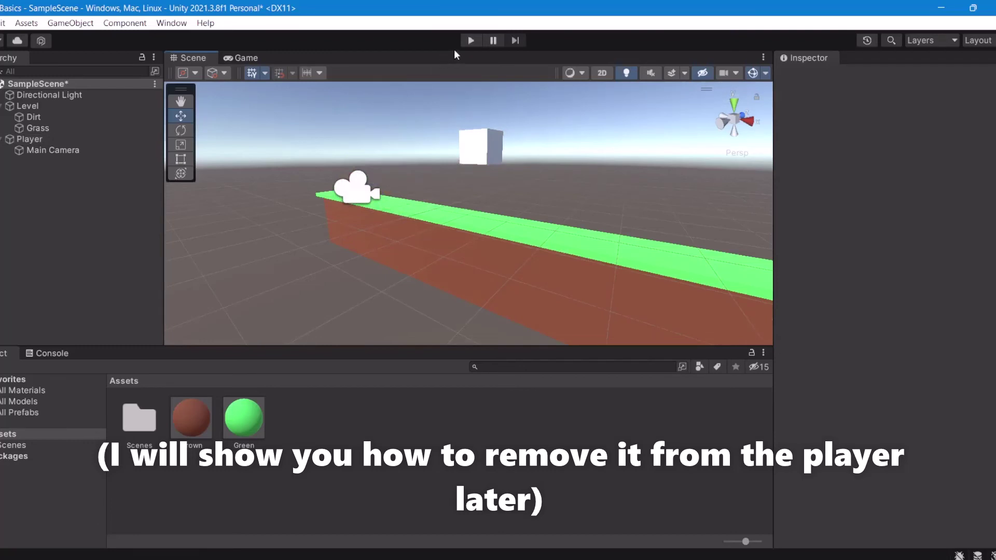
click(471, 41)
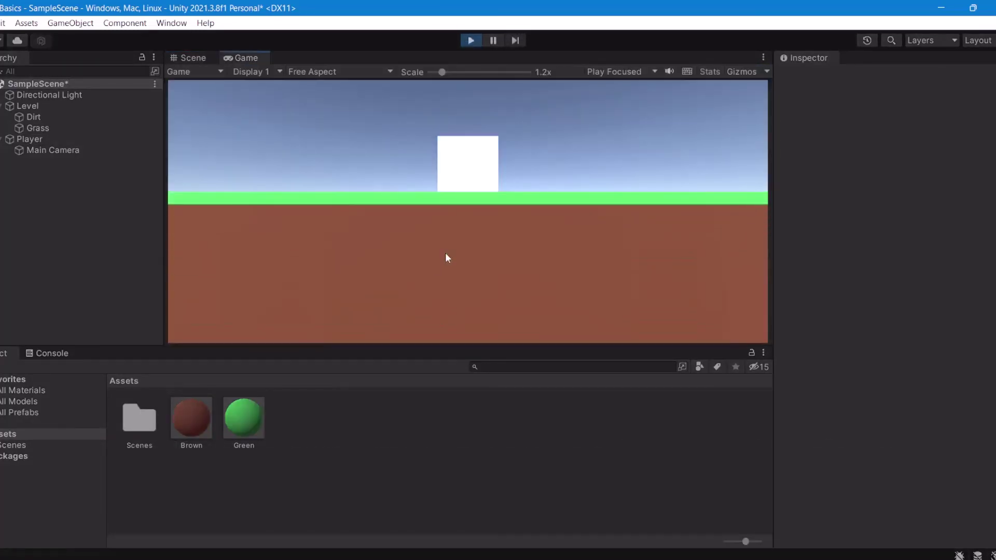
click(470, 40)
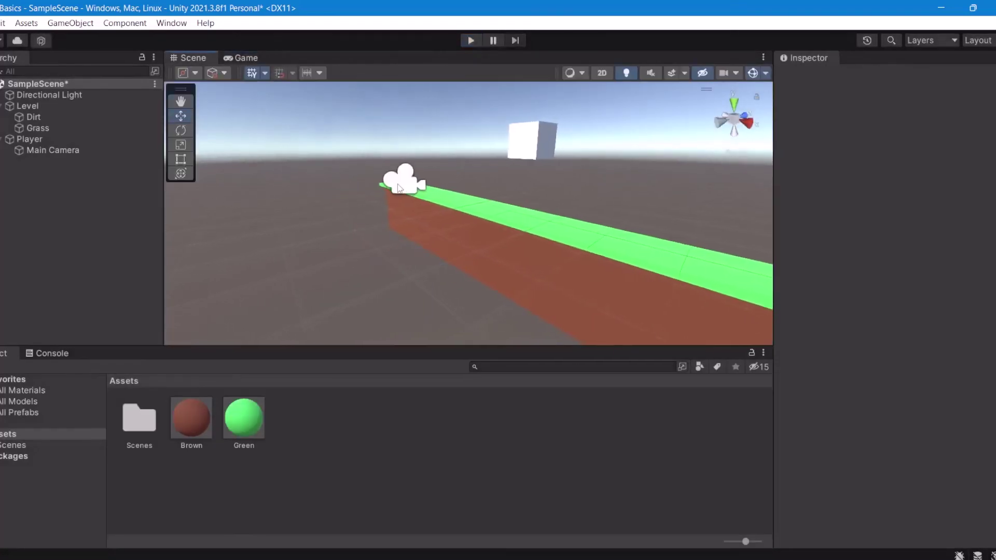
Raise the Main Camera relative to the Player cube.
click(400, 177)
drag(404, 146, 400, 86)
right_drag(498, 145, 649, 129)
right_drag(565, 152, 471, 125)
click(571, 169)
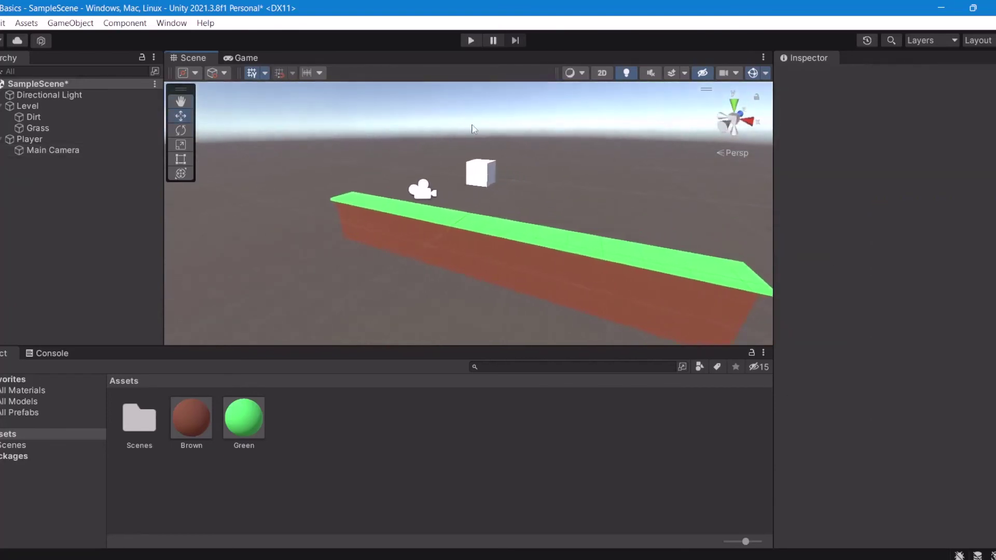
click(474, 177)
click(545, 178)
click(481, 178)
click(539, 179)
click(478, 177)
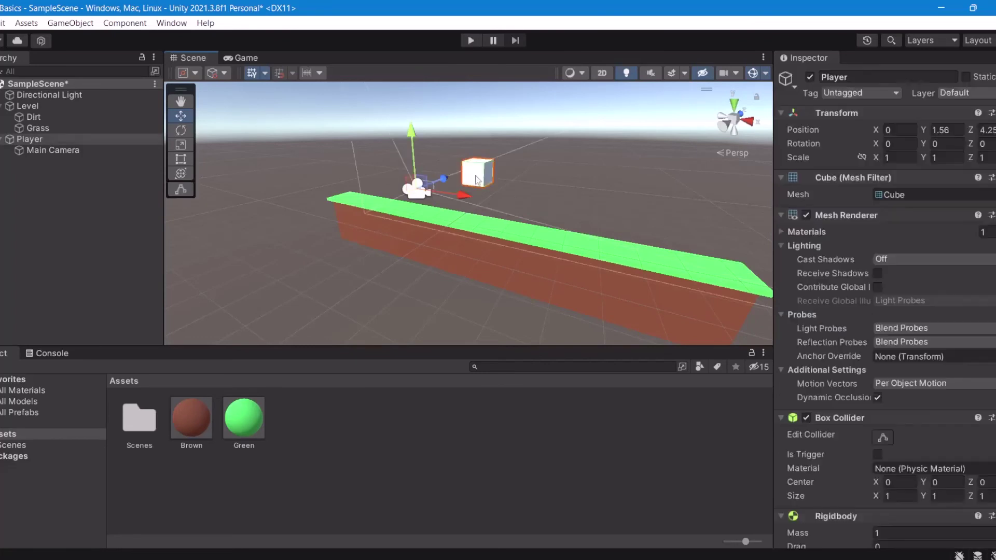
click(496, 188)
click(484, 179)
click(518, 199)
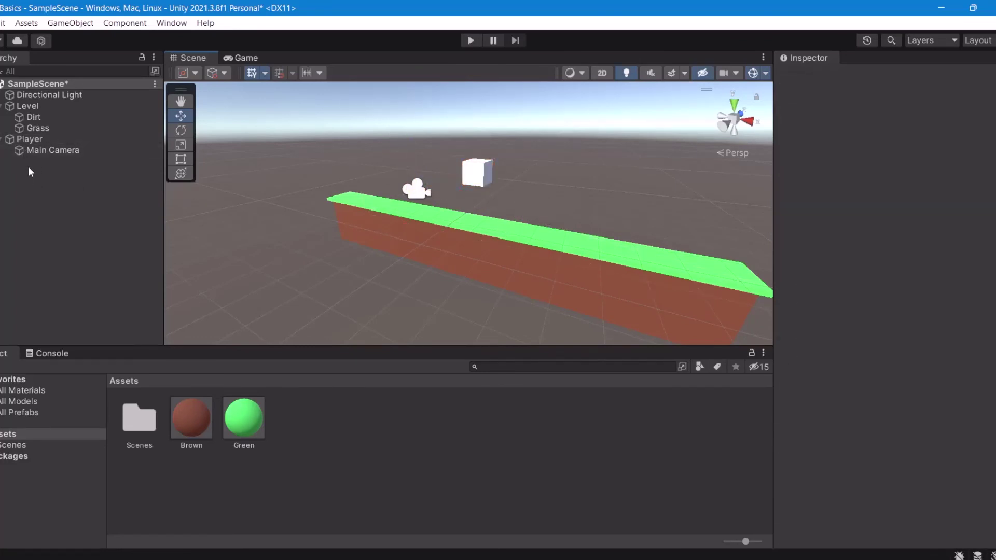
Create a new cube and move it onto the grass beneath the Player, at about X 0.06 and Y -0.22.
right_click(28, 166)
mouse_move(95, 347)
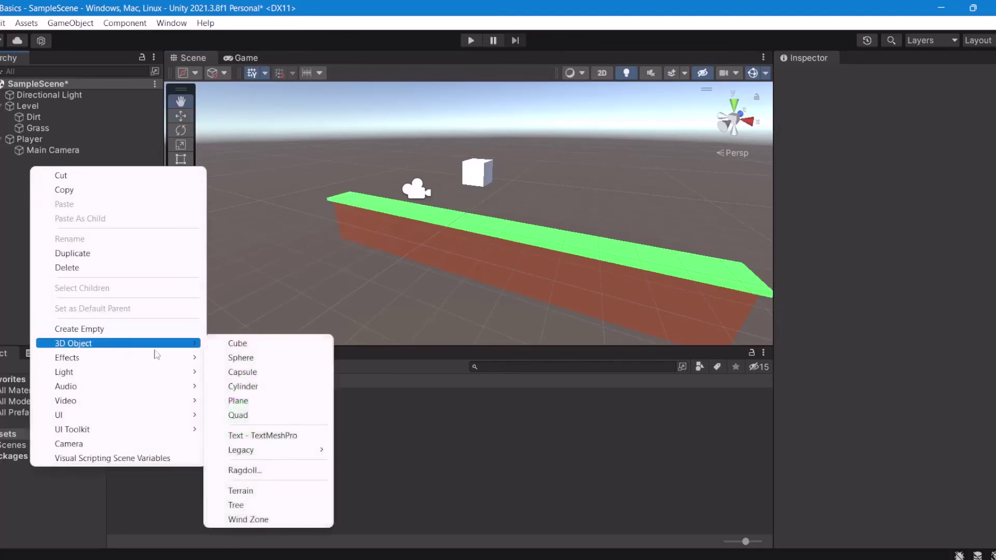
click(239, 342)
alt+drag(407, 244, 455, 248)
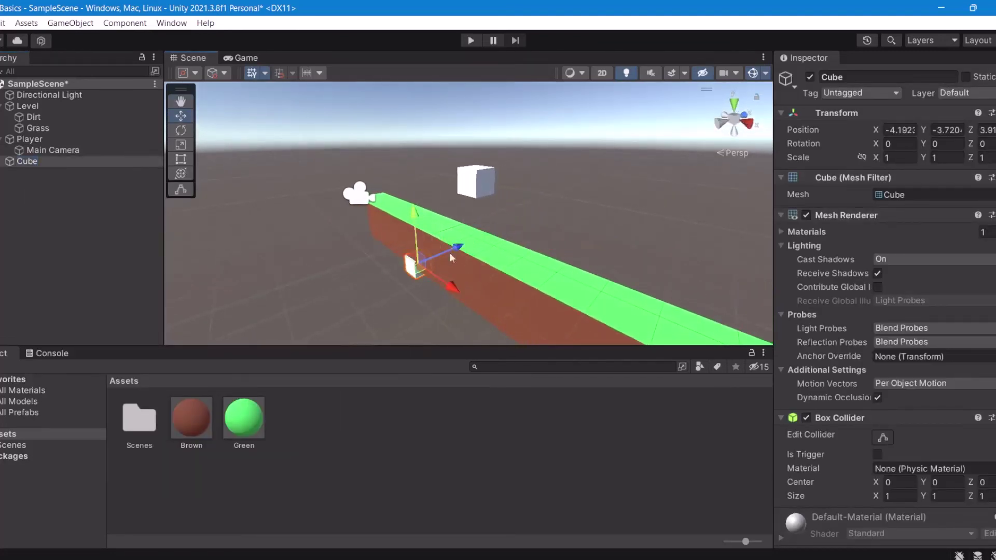
drag(449, 286, 535, 315)
drag(484, 285, 601, 285)
Rotate the new cube to about -42 degrees around Z and run the scene briefly in Play mode to test the collision.
key(e)
click(612, 216)
alt+drag(613, 216, 636, 158)
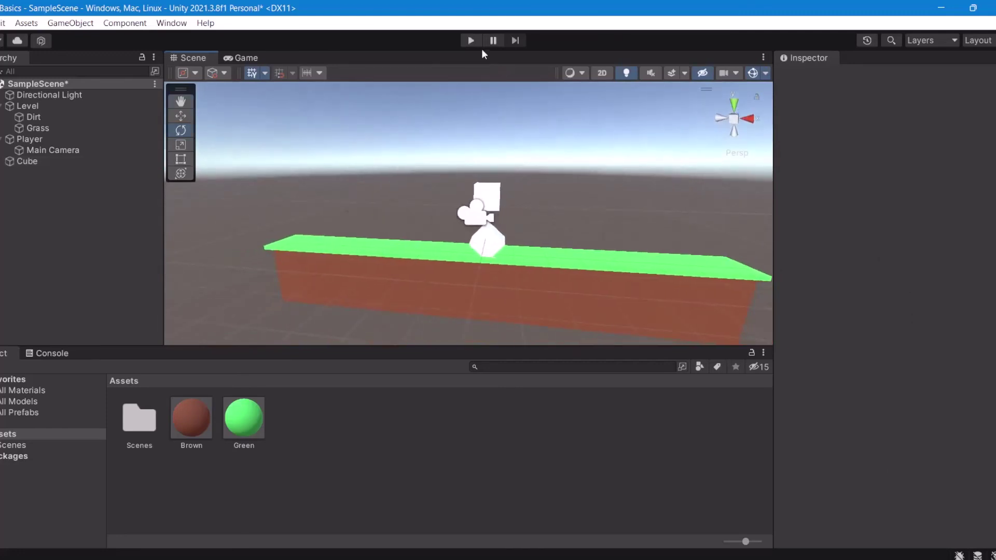
click(470, 40)
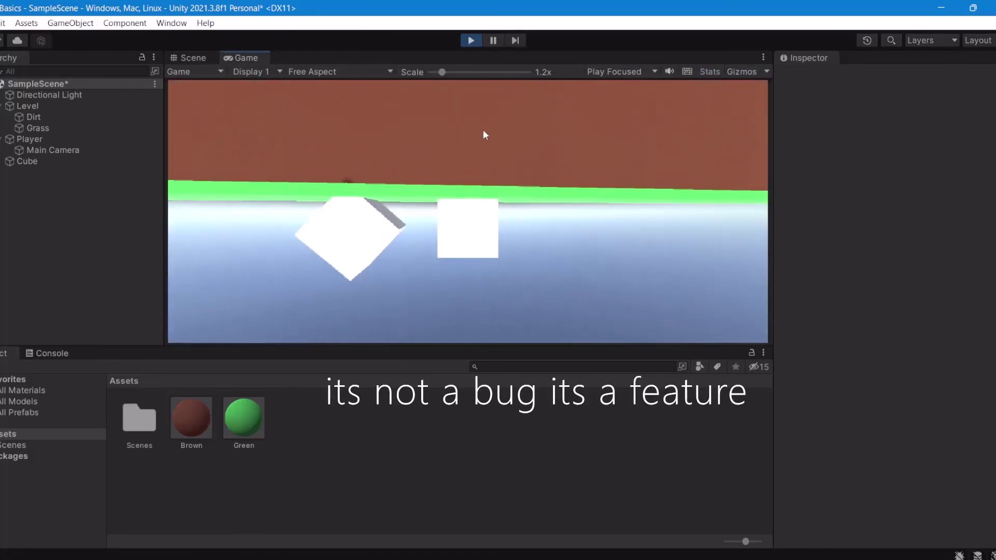
click(471, 40)
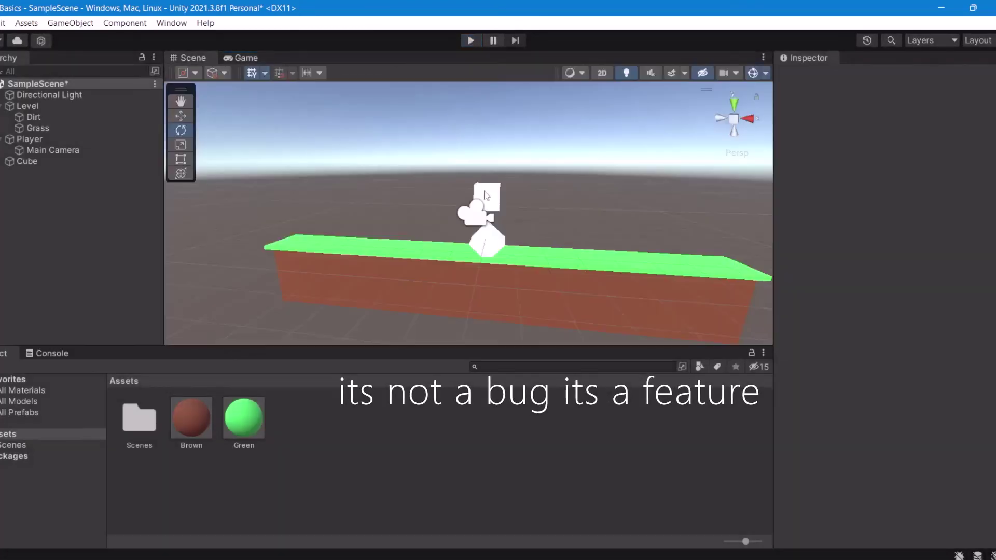
Disable the Box Collider on the tilted cube.
right_drag(484, 195, 425, 203)
key(w)
click(417, 206)
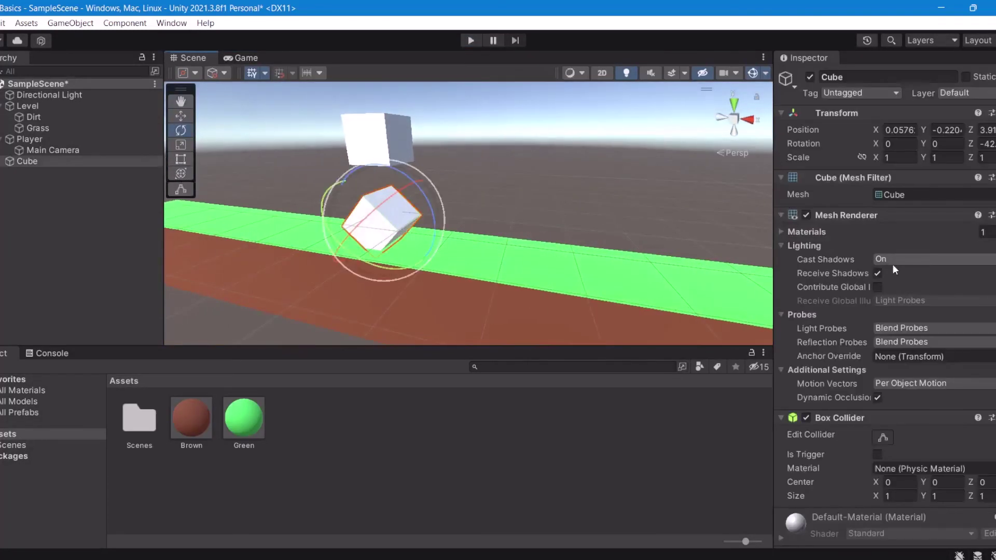
click(808, 418)
scroll(809, 416, down, 2)
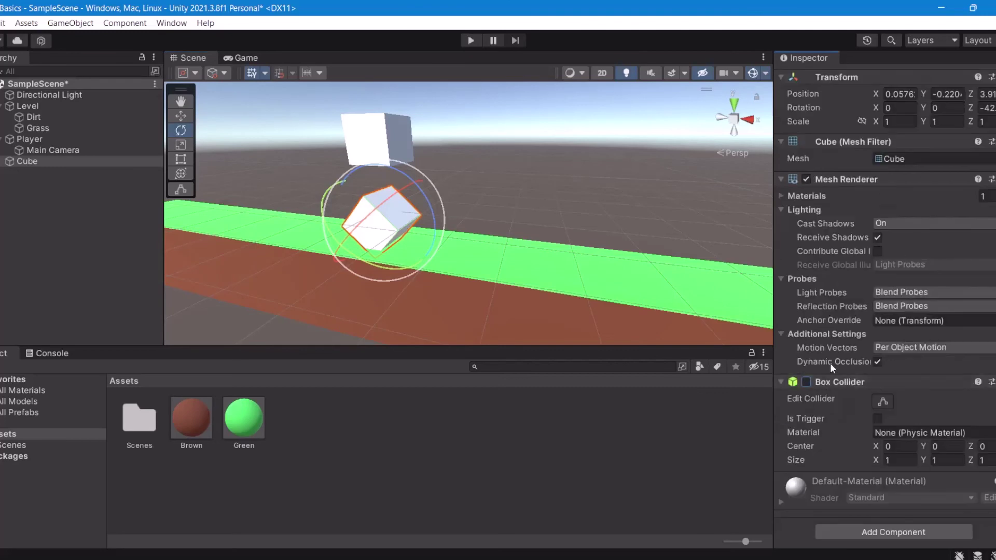
Run the scene briefly in Play mode to test the Player against the cube with its collider disabled.
click(453, 164)
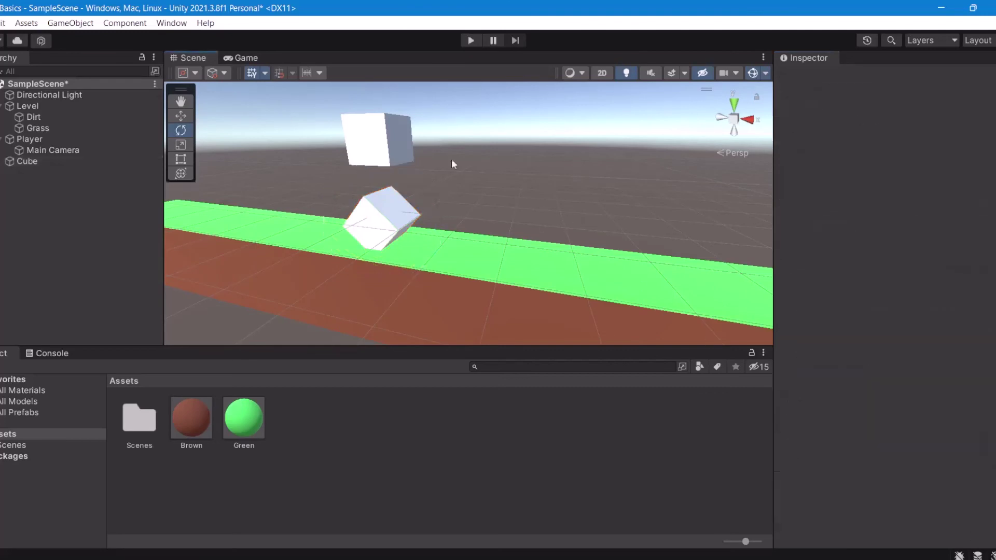
click(470, 41)
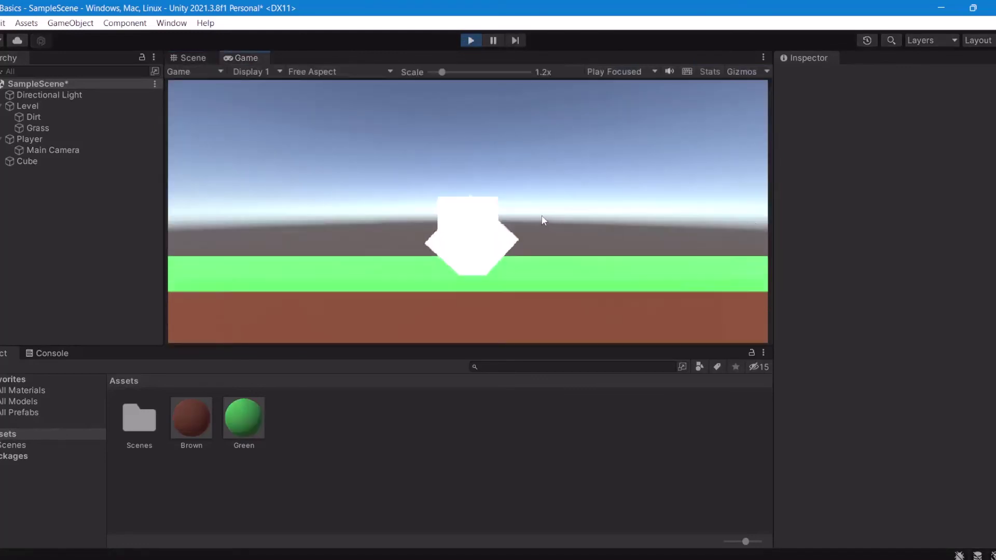
click(464, 40)
Create a material named Yellow in the Assets folder and set its albedo to a pale yellow.
right_click(289, 405)
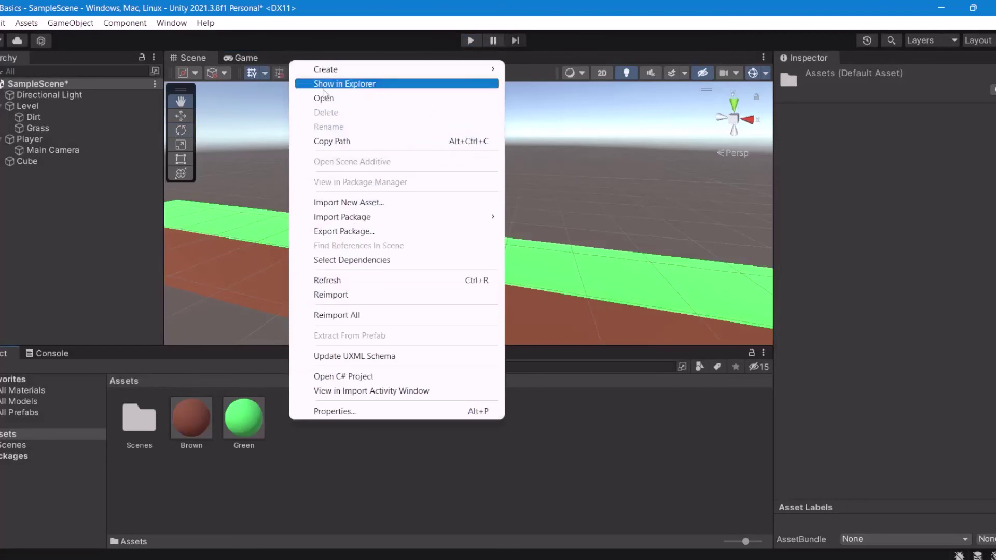
mouse_move(340, 70)
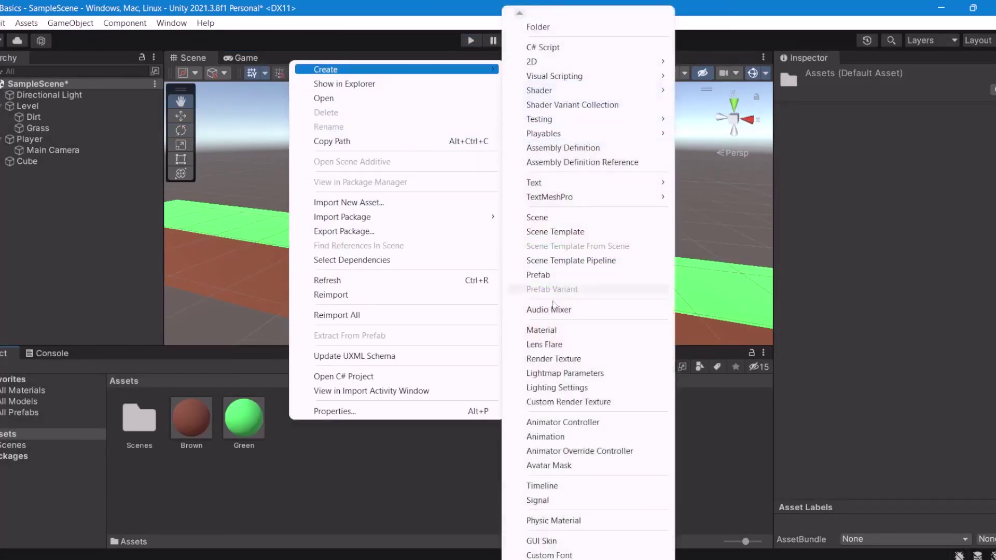
click(539, 329)
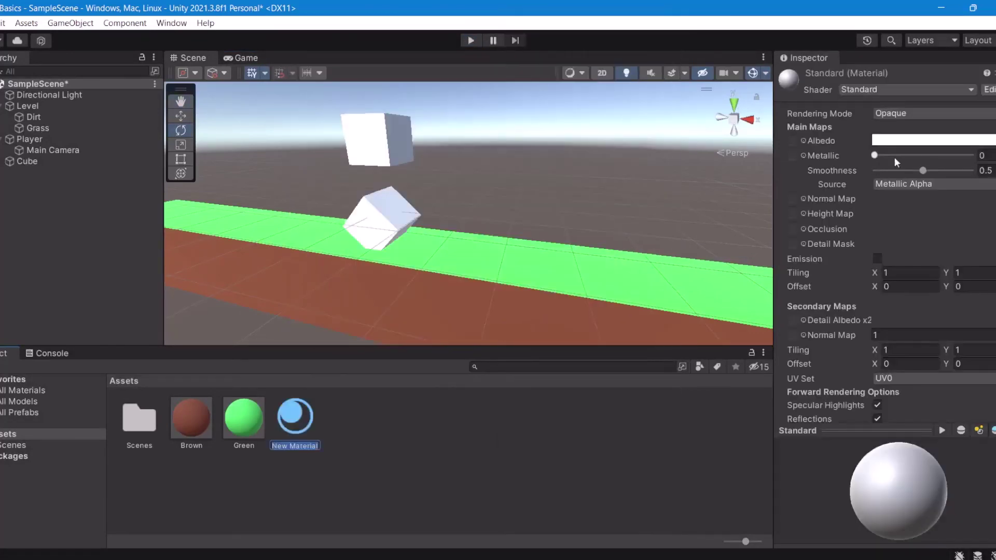
text(Yellow)
key(Return)
click(895, 138)
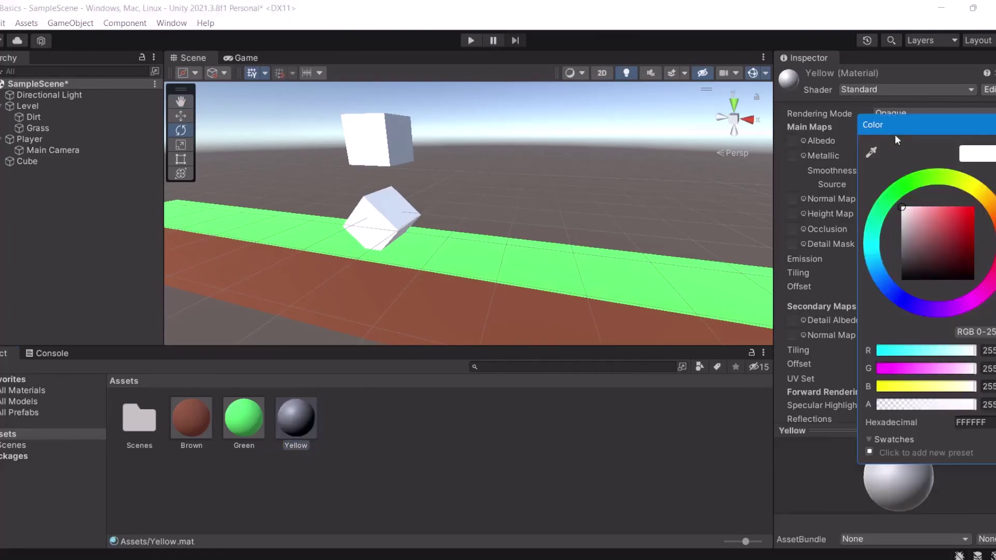
click(961, 190)
drag(948, 224, 932, 217)
click(995, 125)
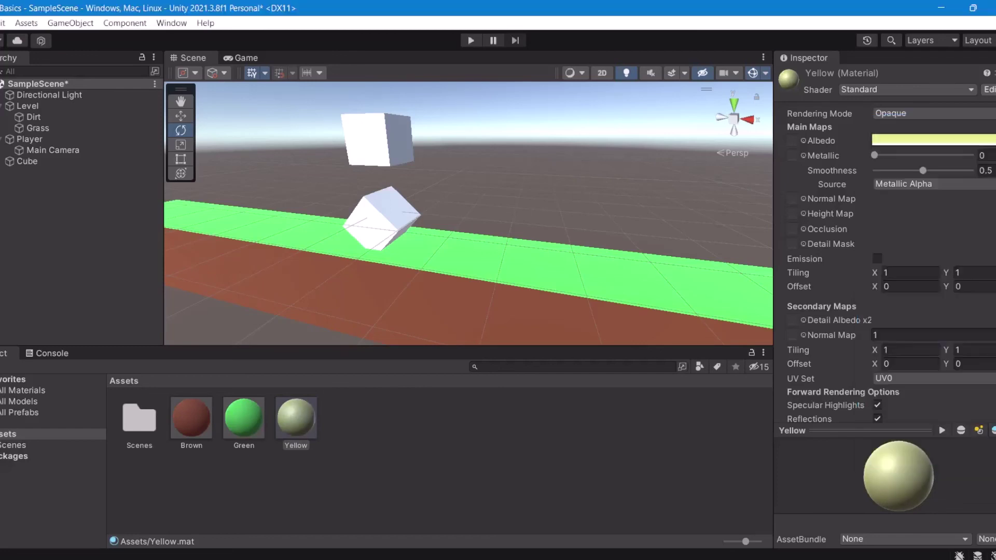
Enable emission on the Yellow material and set the emission color to a muted yellow, about RGB 109, 103, 41.
click(878, 259)
click(929, 273)
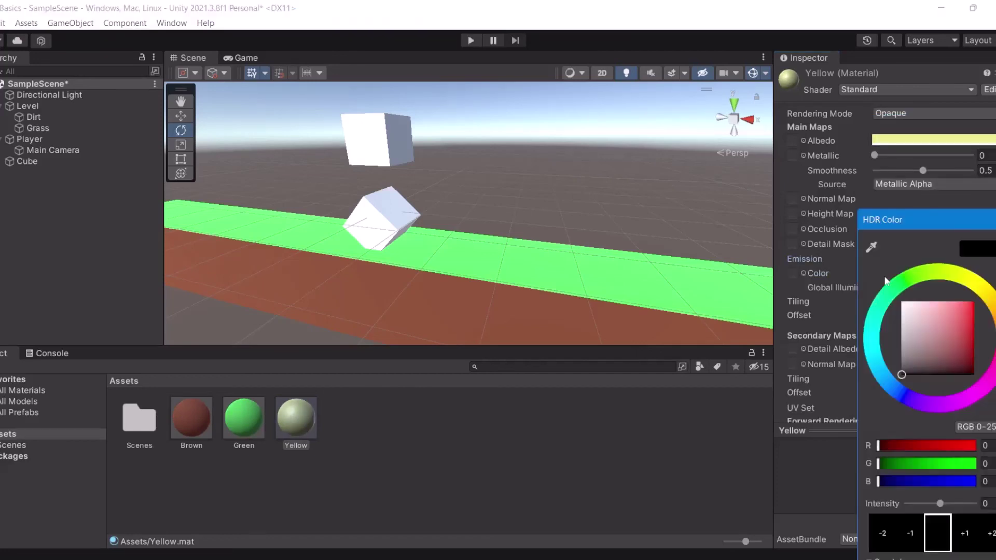
click(975, 285)
click(957, 318)
mouse_move(957, 318)
mouse_down()
mouse_move(955, 349)
mouse_move(938, 334)
mouse_move(957, 331)
mouse_move(939, 325)
mouse_move(948, 347)
mouse_up()
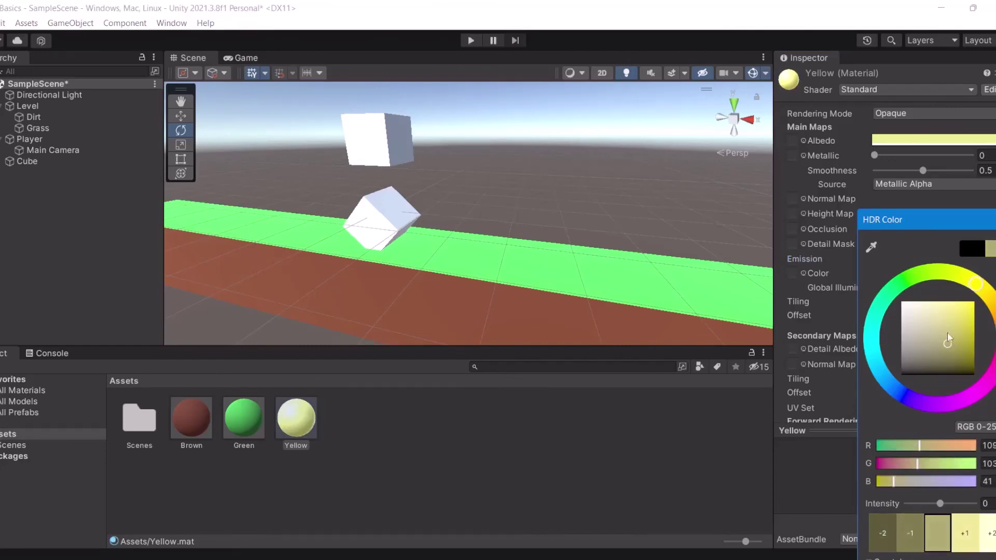
click(439, 403)
Apply the Yellow material to the Player cube.
drag(308, 418, 390, 155)
click(474, 167)
right_drag(475, 168, 489, 169)
alt+drag(488, 170, 628, 172)
Darken the Yellow material's emission color slightly and lower its smoothness to 0.
click(296, 417)
click(931, 273)
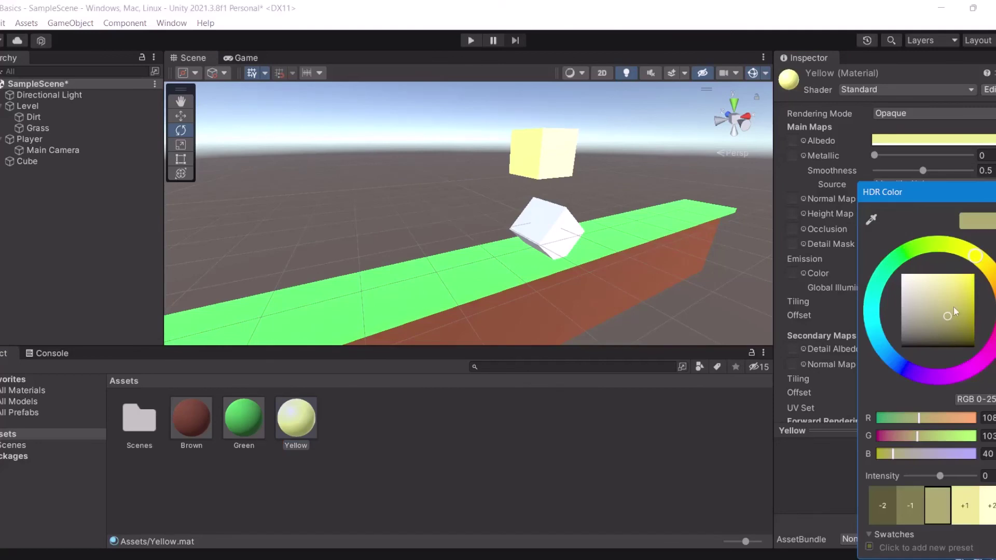
mouse_move(948, 316)
mouse_down()
mouse_move(945, 284)
mouse_move(961, 310)
mouse_move(948, 324)
mouse_up()
right_drag(441, 200, 281, 200)
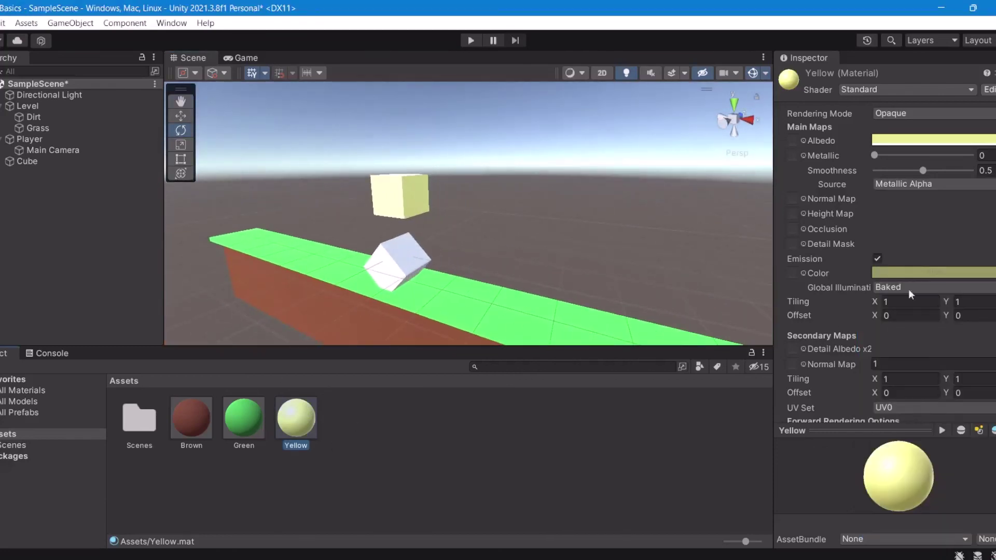
drag(923, 170, 892, 173)
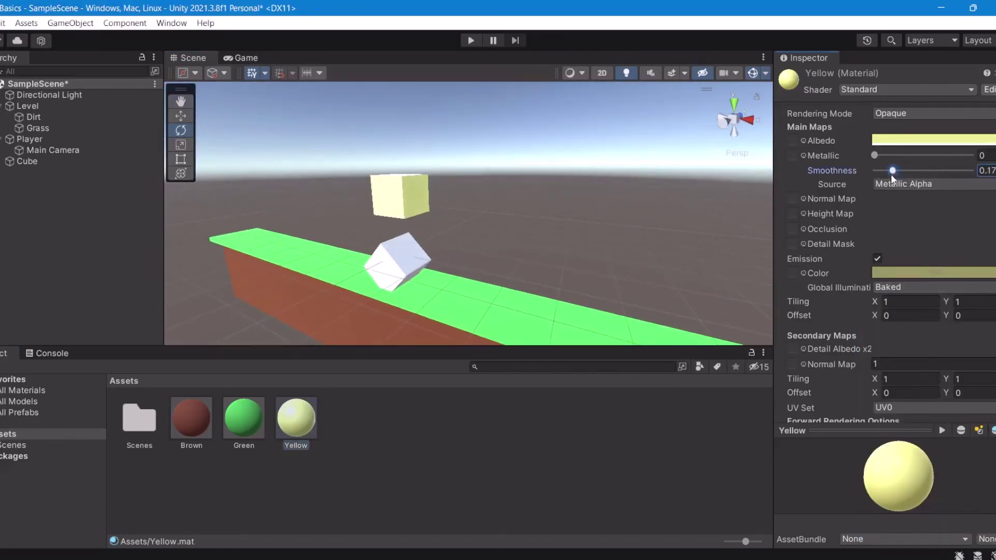
alt+drag(596, 201, 611, 206)
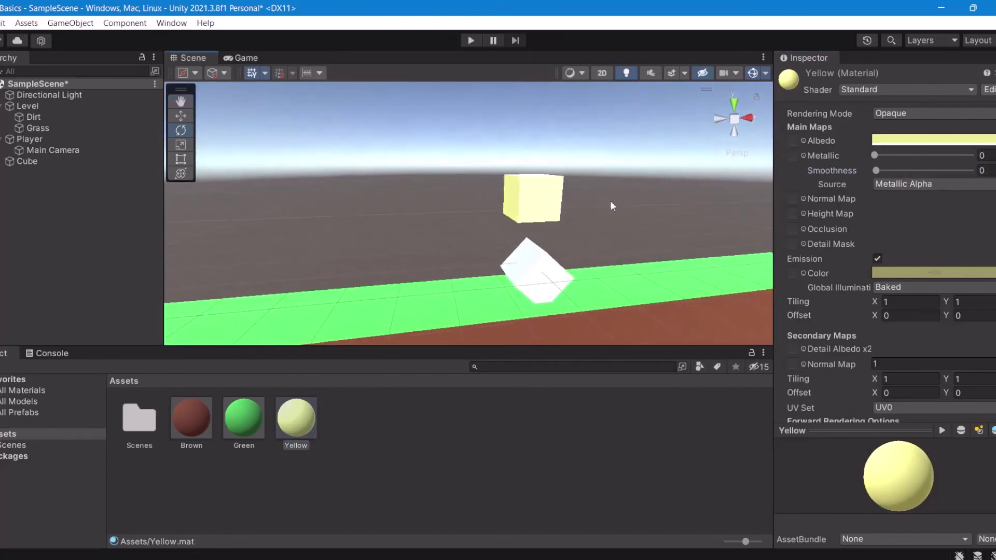
Change the Yellow material's albedo to a deeper yellow and check it on the Player cube.
click(878, 140)
drag(931, 221, 939, 245)
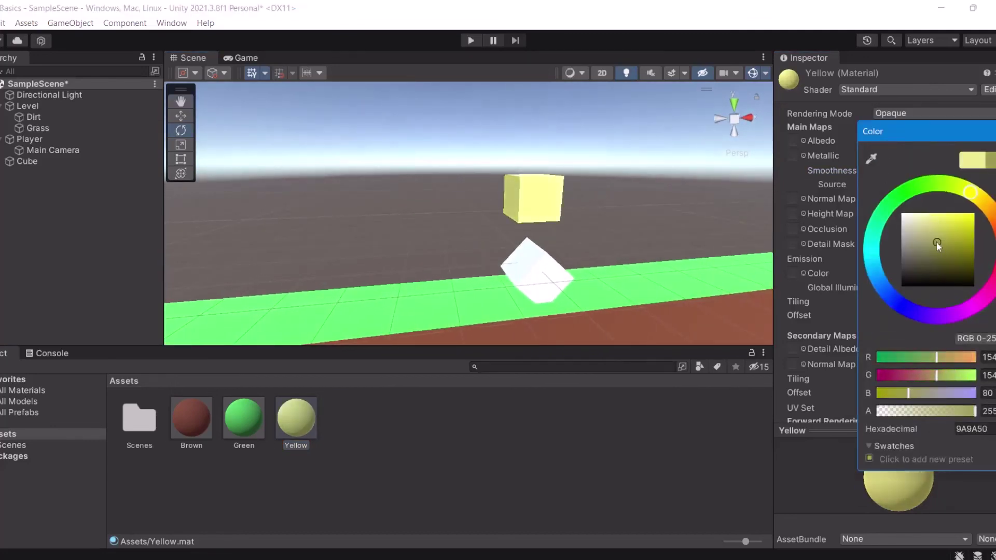
click(669, 202)
alt+drag(670, 201, 554, 208)
key(s)
right_drag(554, 207, 511, 233)
key(w)
key(a)
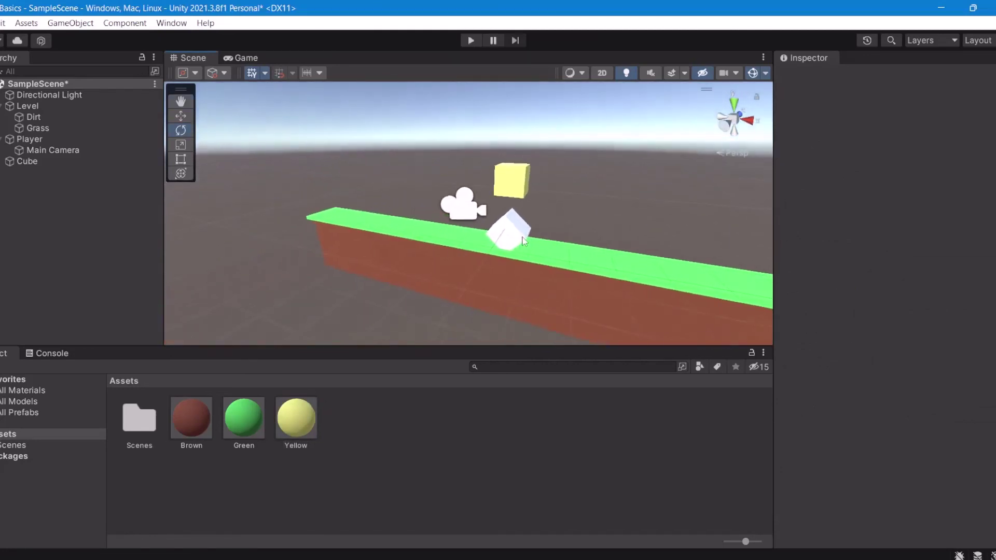
Select the tilted cube and the Main Camera in turn to examine their components and hierarchy entries.
click(511, 233)
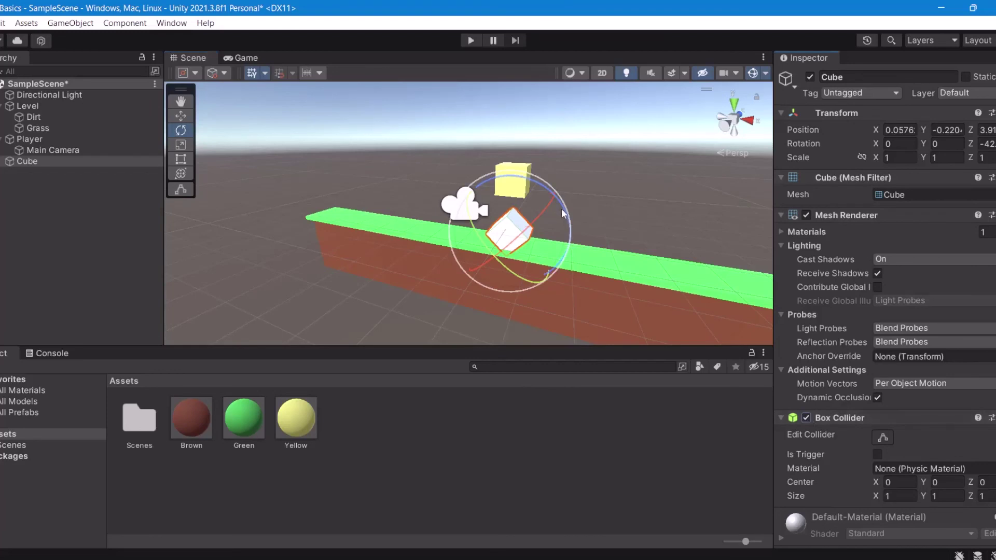
click(592, 210)
click(464, 212)
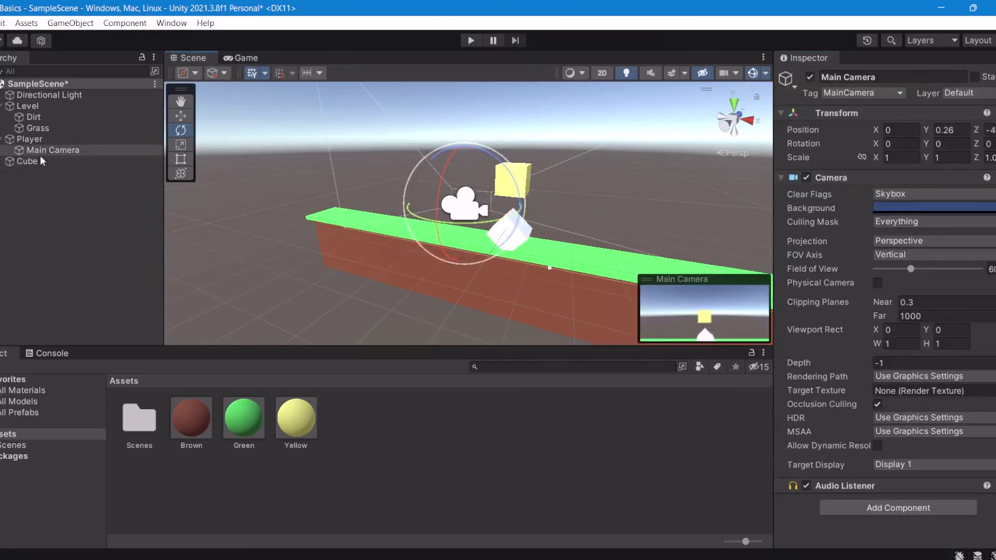
click(717, 205)
key(w)
right_drag(495, 180, 511, 185)
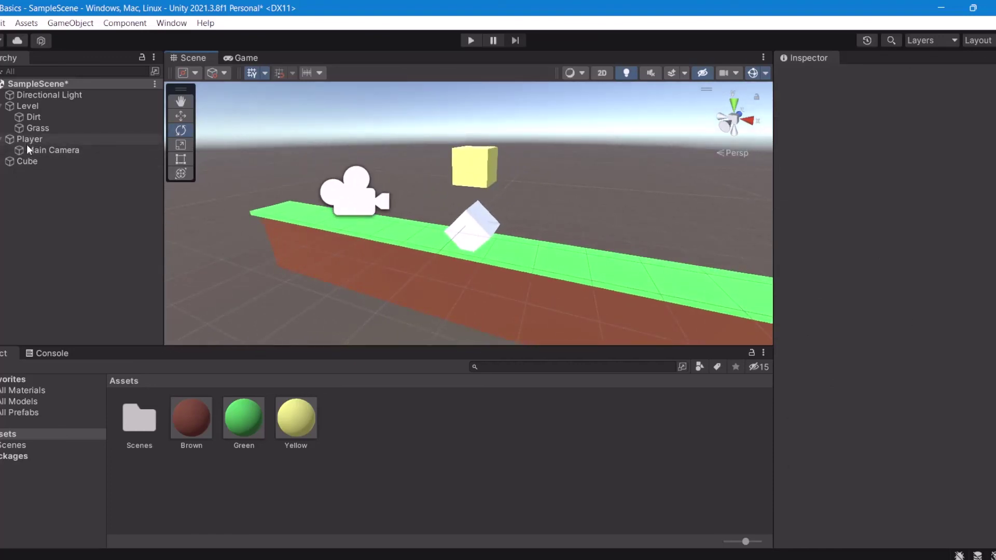
Examine how the Main Camera is nested under the Player by selecting both and collapsing and expanding the Player's children.
click(483, 178)
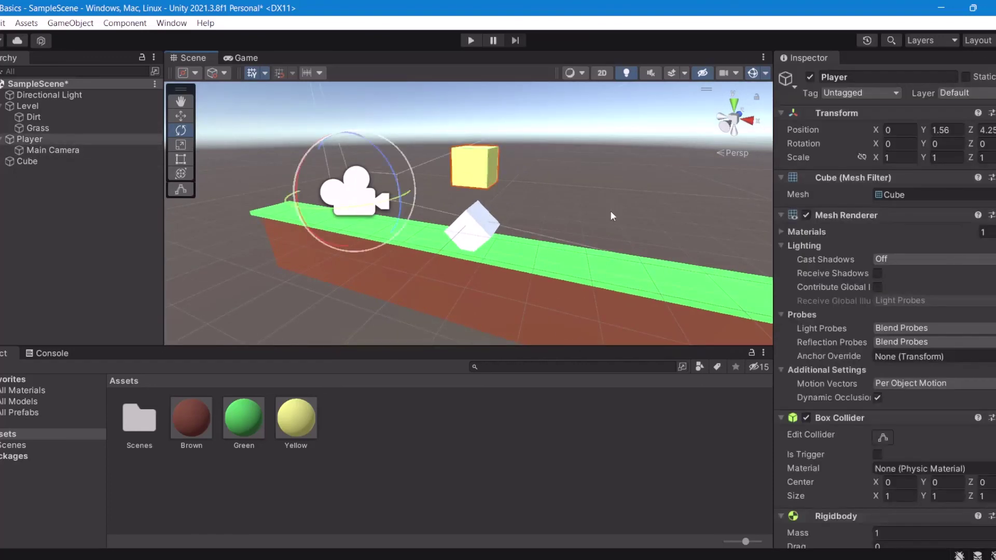
click(610, 210)
click(490, 166)
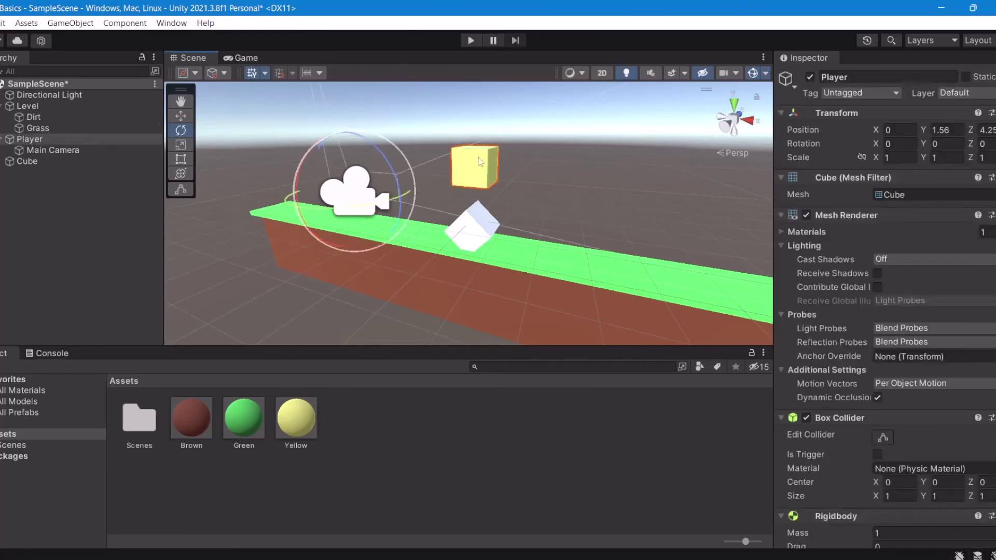
click(38, 149)
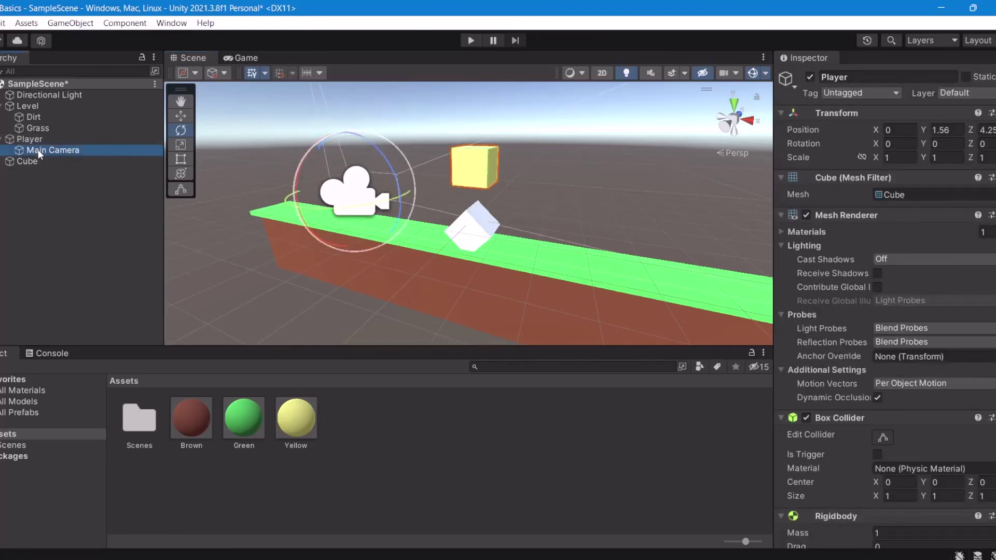
click(1, 140)
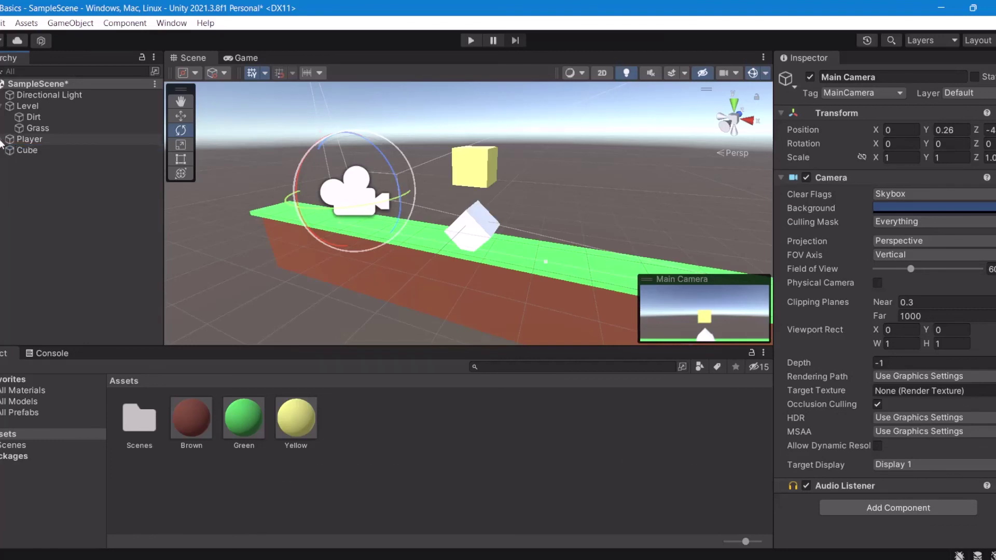
click(1, 140)
click(20, 139)
right_drag(467, 179, 480, 158)
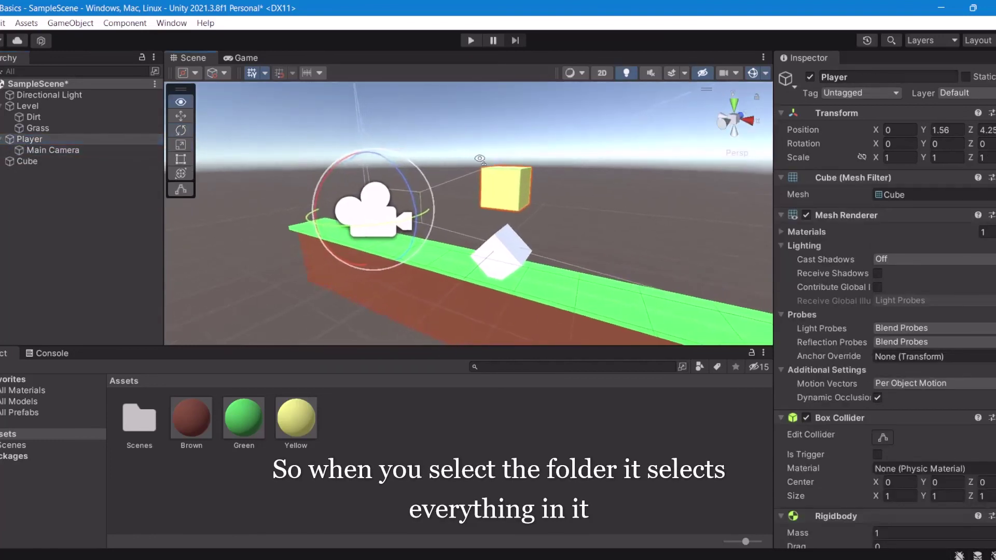
alt+drag(480, 158, 506, 155)
Move the whole Level group slightly in the positive X direction.
click(32, 107)
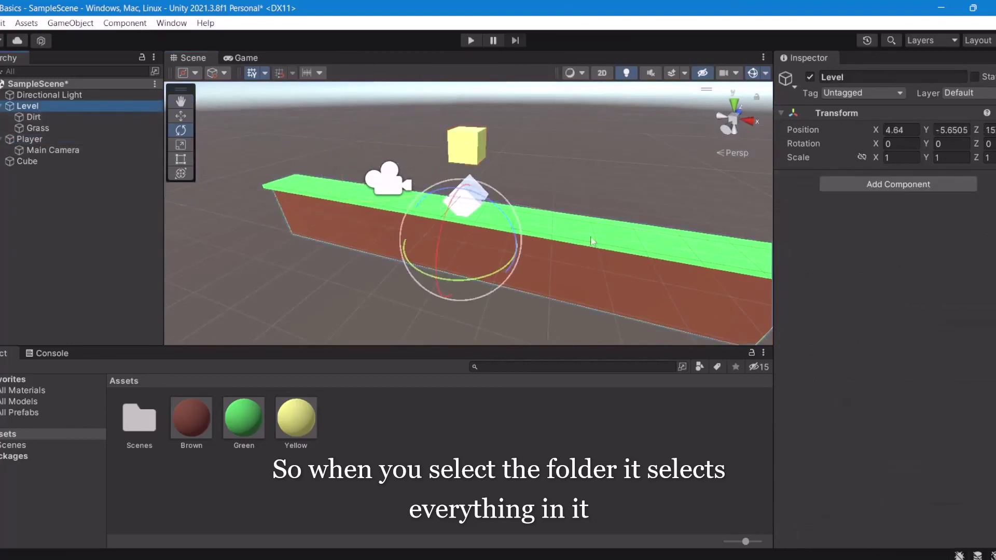
right_drag(590, 237, 612, 236)
key(w)
right_drag(492, 249, 500, 253)
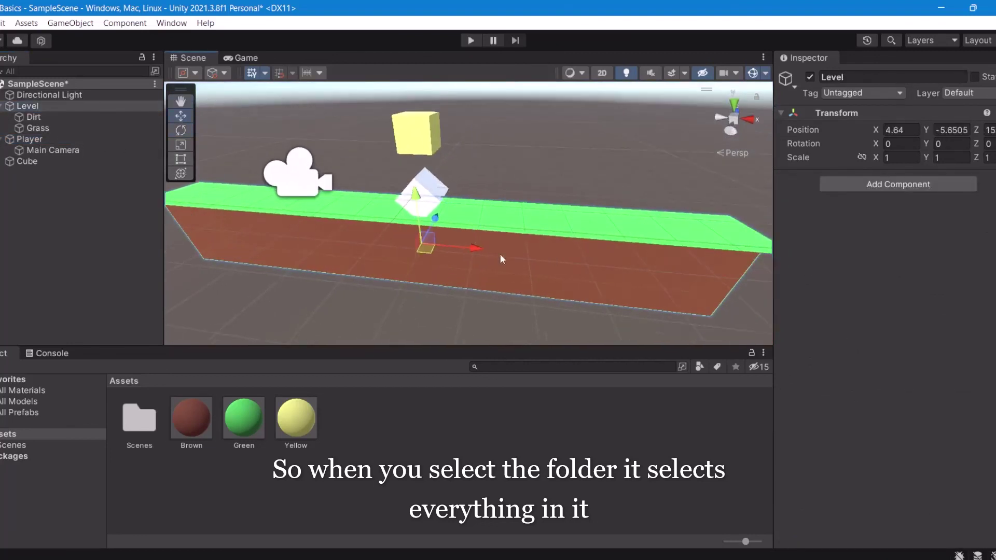
drag(470, 247, 502, 246)
click(525, 175)
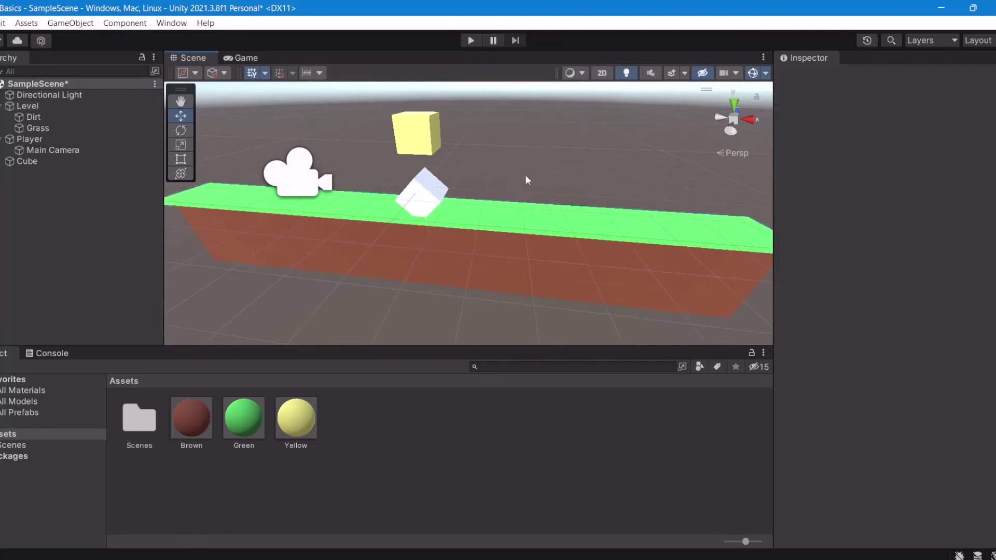
Unparent the Main Camera from the Player, placing it at the hierarchy root, and test the scene in Play mode.
click(29, 138)
click(52, 152)
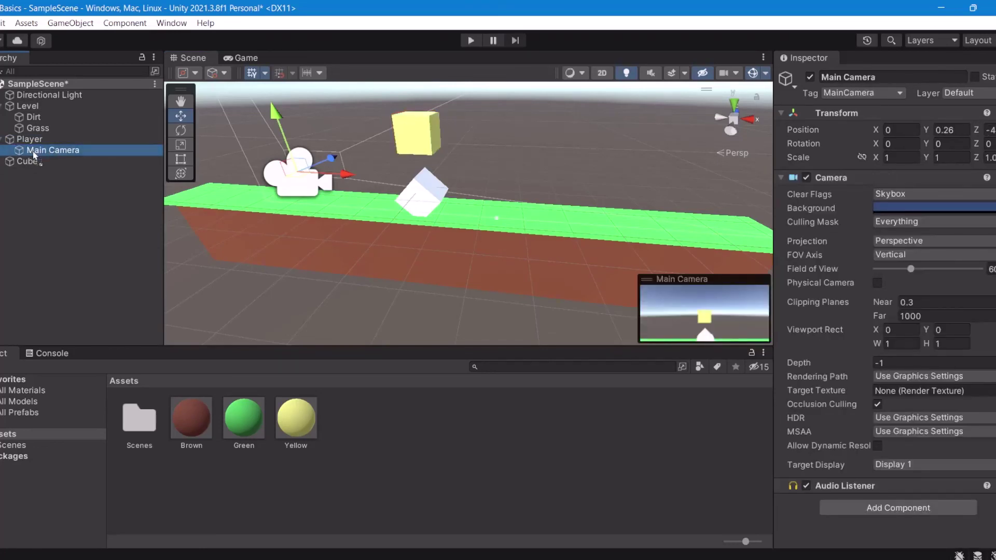
drag(35, 156, 34, 161)
drag(25, 205, 24, 209)
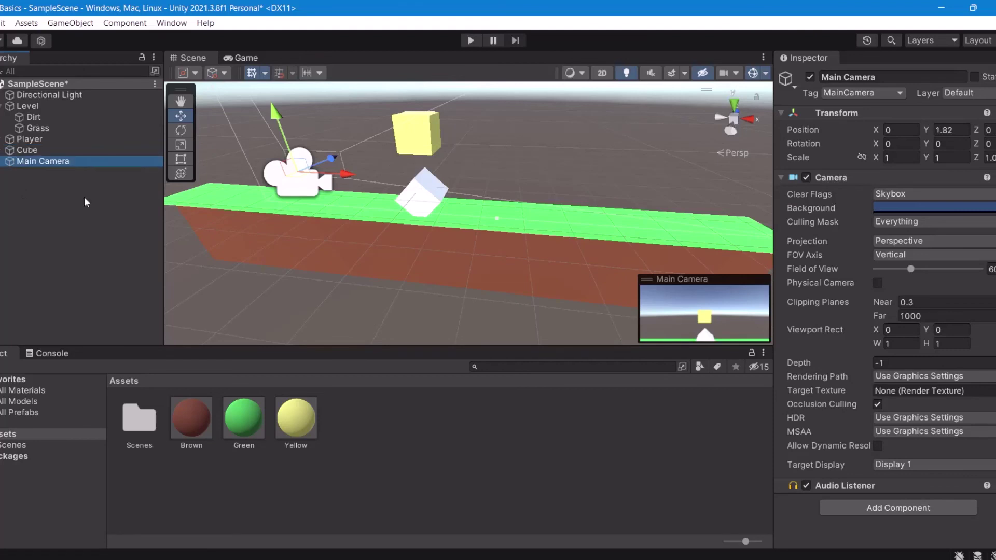
click(576, 134)
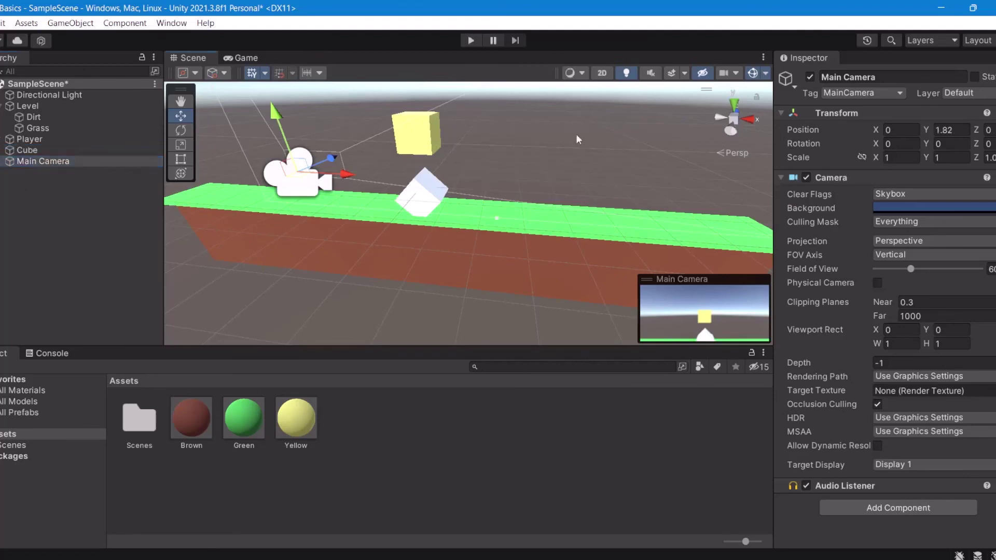
click(470, 41)
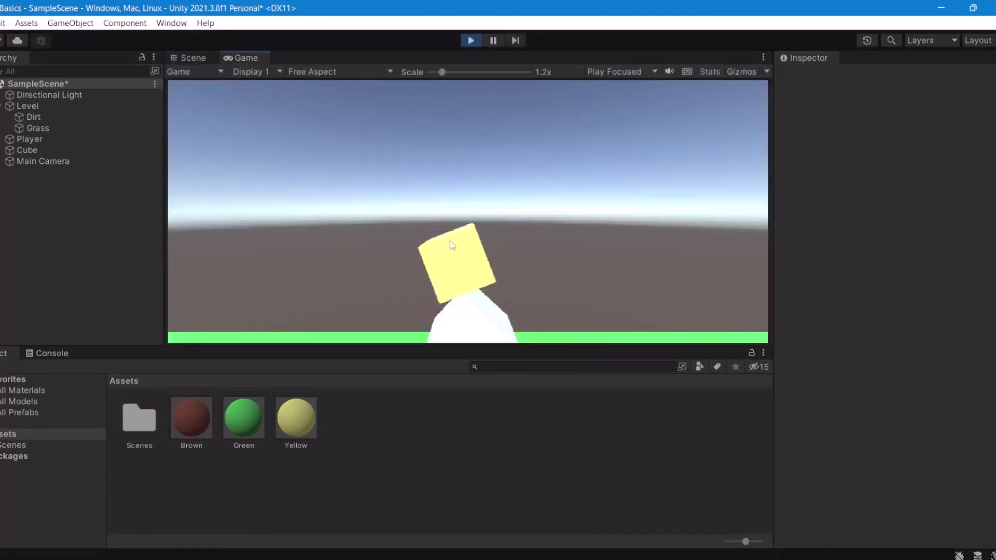
click(471, 40)
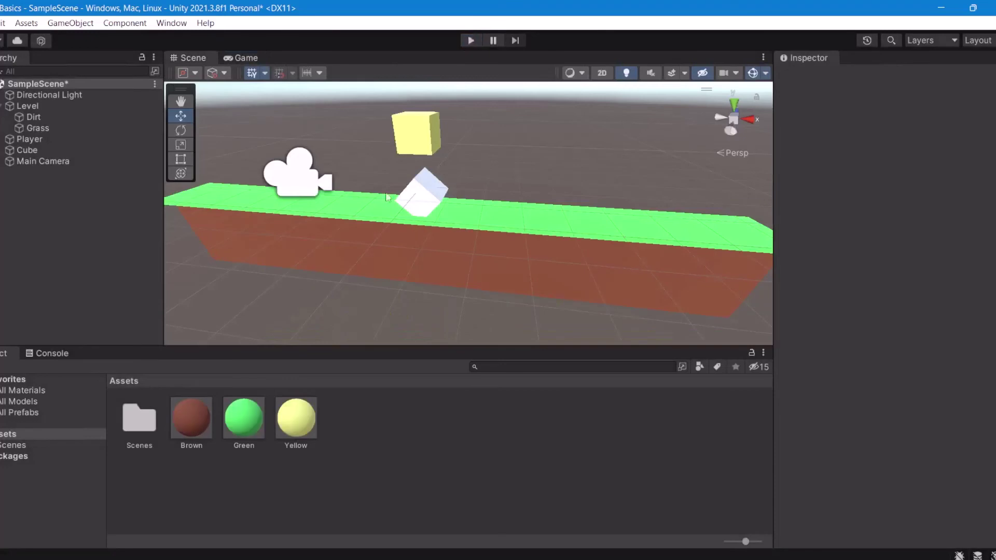
Lower the Main Camera to about Y 0.57 and run the scene in Play mode to check its framing.
click(296, 174)
drag(289, 129, 321, 202)
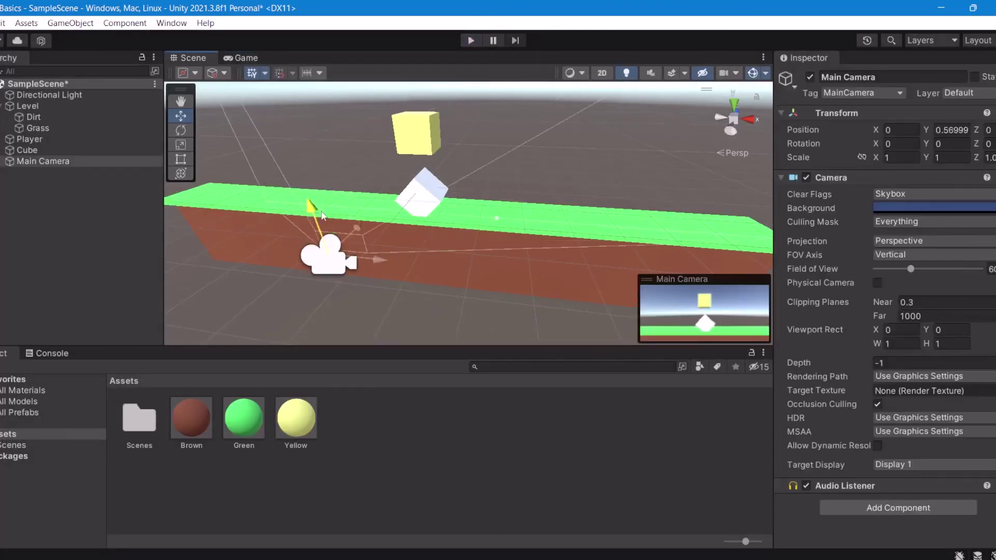
click(573, 171)
click(470, 41)
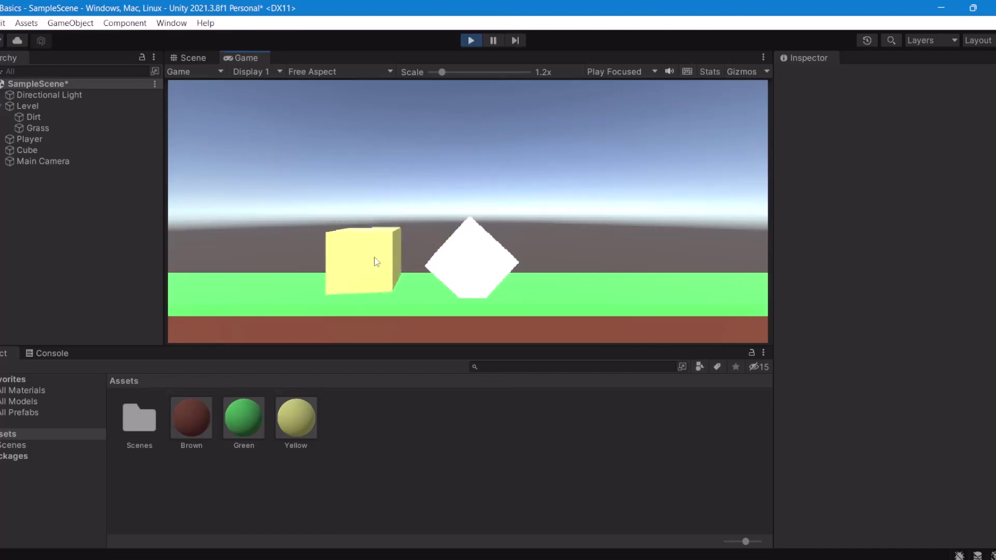
click(470, 42)
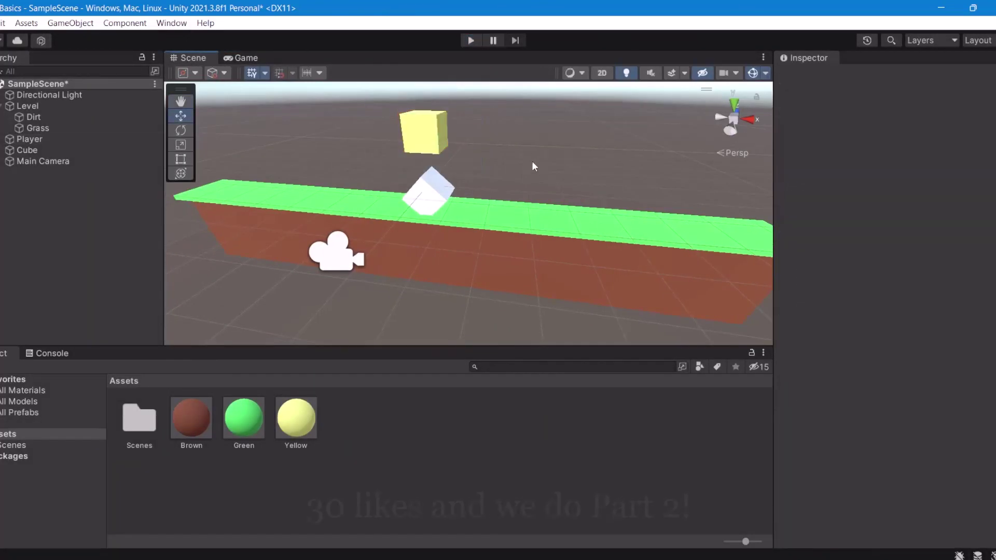
drag(522, 158, 555, 163)
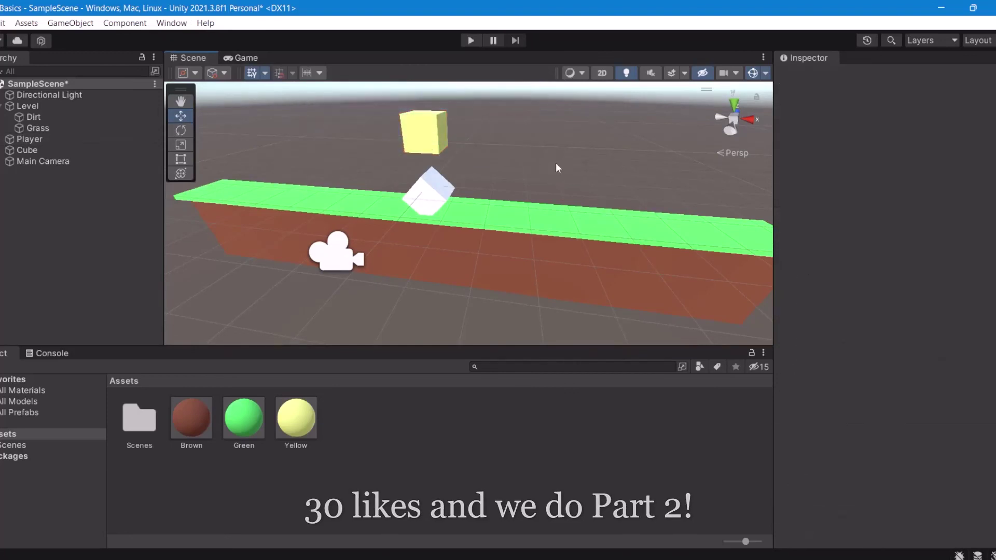
right_drag(556, 163, 601, 181)
scroll(563, 135, down, 1)
scroll(579, 146, up, 2)
scroll(592, 166, down, 1)
scroll(601, 181, down, 1)
drag(628, 179, 740, 252)
right_drag(759, 269, 640, 195)
key(w)
mouse_move(685, 297)
right_down()
mouse_move(689, 319)
mouse_move(671, 270)
mouse_move(684, 278)
right_up()
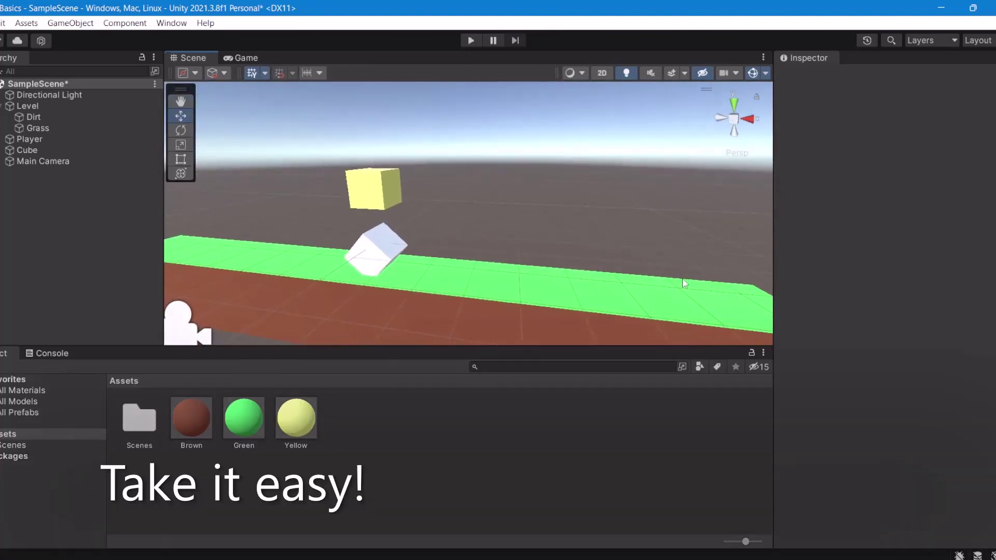